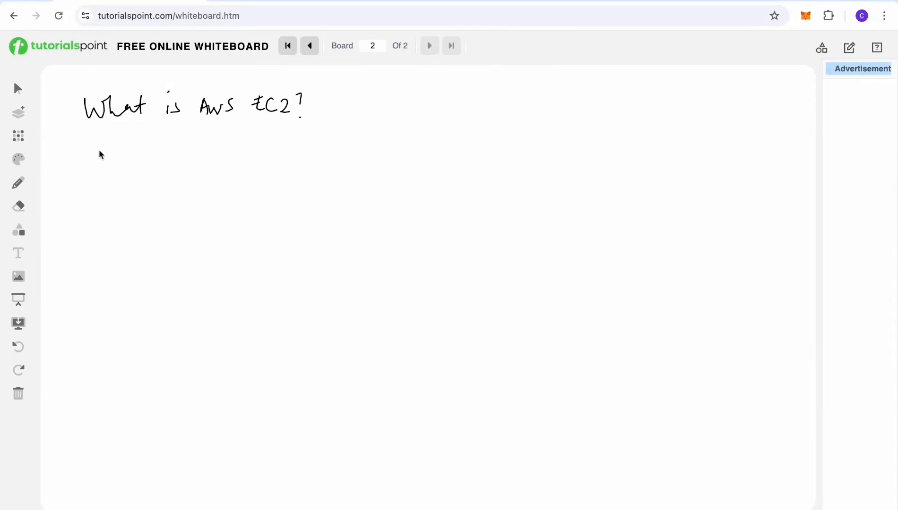
# Handwrite "Elastic Compute Cloud" under the "What is AWS EC2?" heading, with "web based service" on the line below
pyautogui.moveTo(96, 151)
pyautogui.mouseDown()
pyautogui.moveTo(118, 144)
pyautogui.moveTo(132, 157)
pyautogui.moveTo(218, 163)
pyautogui.moveTo(234, 154)
pyautogui.moveTo(300, 151)
pyautogui.moveTo(292, 140)
pyautogui.moveTo(329, 160)
pyautogui.moveTo(372, 157)
pyautogui.moveTo(381, 138)
pyautogui.mouseUp()
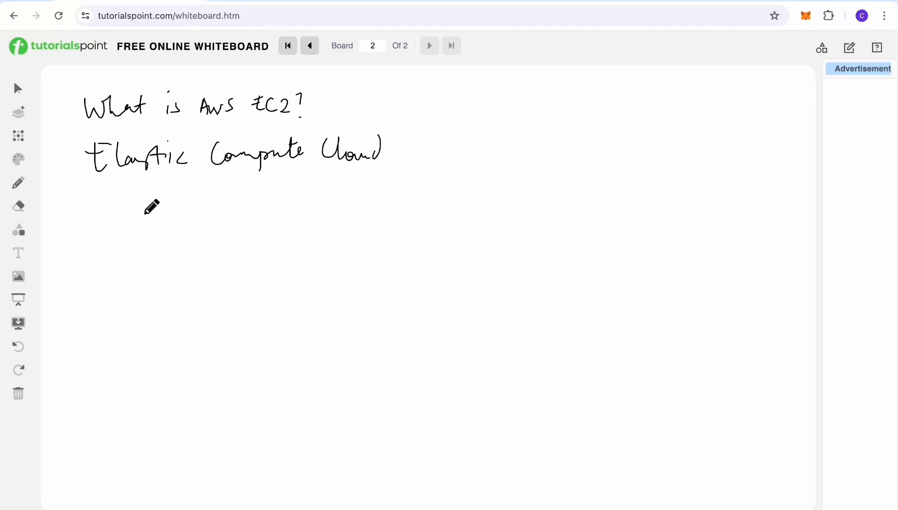
pyautogui.moveTo(144, 213)
pyautogui.mouseDown()
pyautogui.moveTo(243, 214)
pyautogui.moveTo(270, 191)
pyautogui.moveTo(358, 205)
pyautogui.mouseUp()
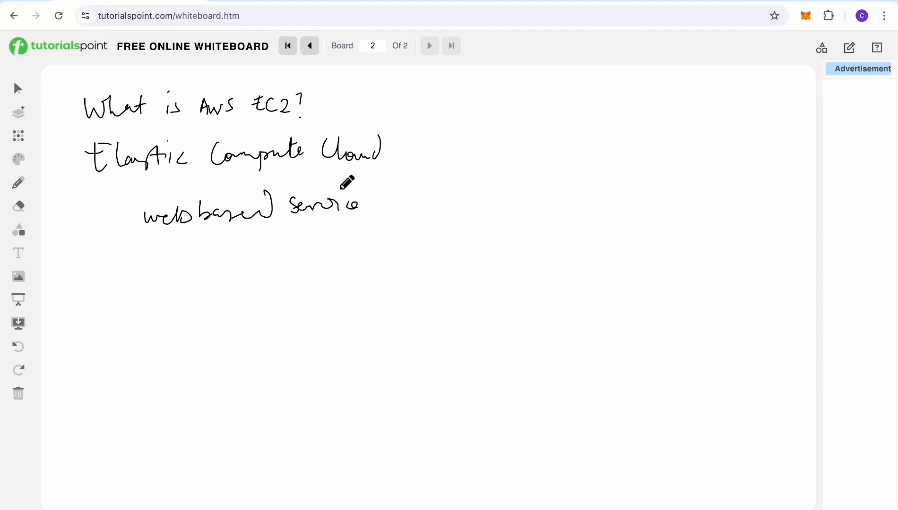
pyautogui.click(341, 188)
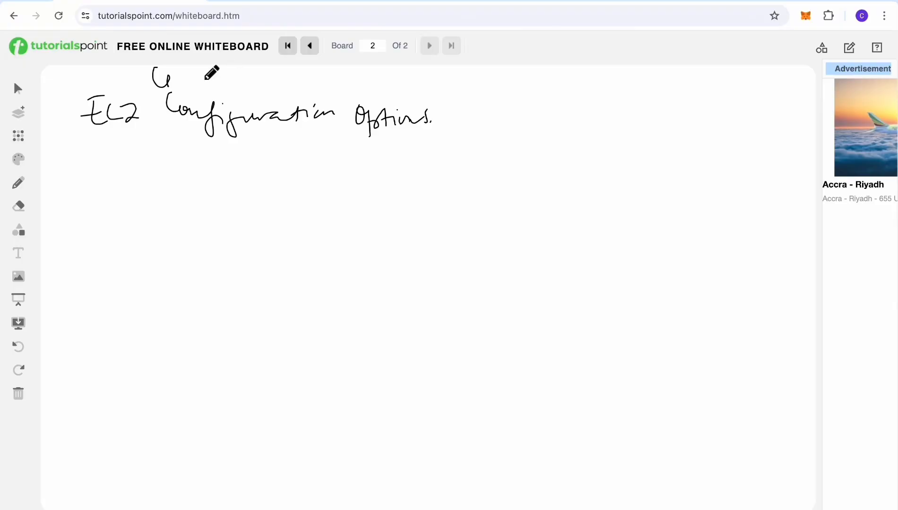
# Handwrite item 1, "Operating System (OS)", under EC2 Configuration Options, with "Linux or Windows" on the line beneath
pyautogui.moveTo(92, 154); pyautogui.dragTo(92, 165)
pyautogui.click(106, 164)
pyautogui.moveTo(142, 148)
pyautogui.mouseDown()
pyautogui.moveTo(152, 163)
pyautogui.moveTo(226, 161)
pyautogui.moveTo(239, 178)
pyautogui.mouseUp()
pyautogui.moveTo(263, 142)
pyautogui.mouseDown()
pyautogui.moveTo(269, 170)
pyautogui.moveTo(255, 152)
pyautogui.moveTo(263, 163)
pyautogui.moveTo(316, 156)
pyautogui.moveTo(357, 171)
pyautogui.moveTo(373, 152)
pyautogui.moveTo(403, 169)
pyautogui.mouseUp()
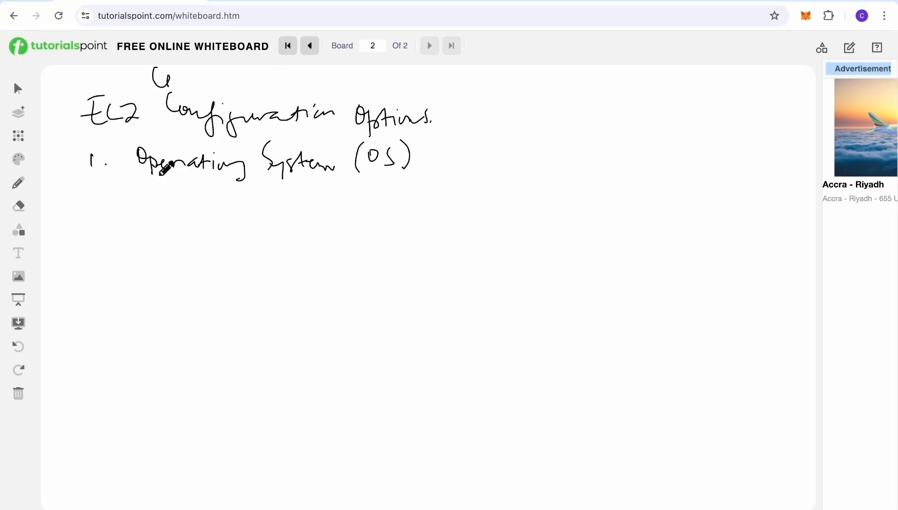
pyautogui.moveTo(165, 194)
pyautogui.mouseDown()
pyautogui.moveTo(165, 211)
pyautogui.moveTo(291, 198)
pyautogui.moveTo(366, 204)
pyautogui.mouseUp()
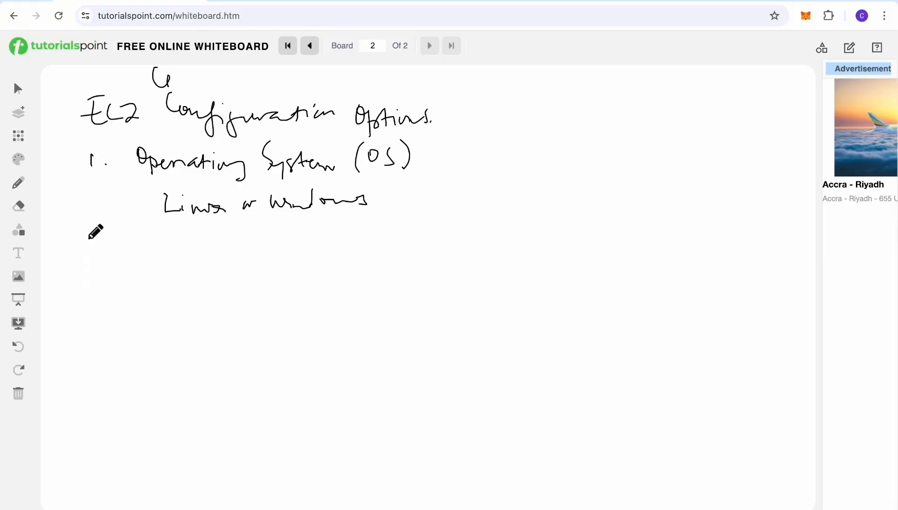
# Handwrite item 2, "Compute power (CPU)", and item 3, "Random Access Memory (RAM)", in the configuration options list
pyautogui.click(101, 246)
pyautogui.moveTo(89, 237)
pyautogui.mouseDown()
pyautogui.moveTo(102, 251)
pyautogui.moveTo(184, 252)
pyautogui.moveTo(351, 220)
pyautogui.moveTo(352, 236)
pyautogui.moveTo(365, 229)
pyautogui.moveTo(376, 239)
pyautogui.moveTo(381, 222)
pyautogui.moveTo(382, 249)
pyautogui.mouseUp()
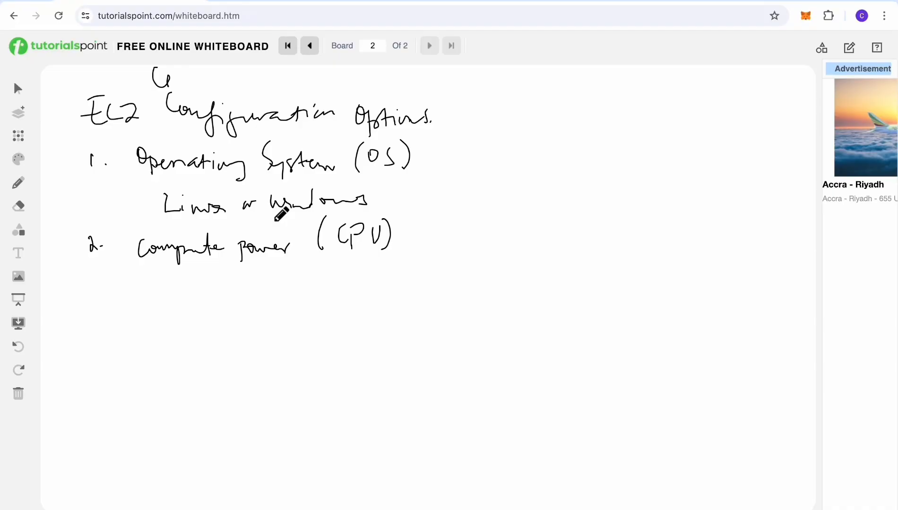
pyautogui.moveTo(88, 282)
pyautogui.mouseDown()
pyautogui.moveTo(90, 300)
pyautogui.moveTo(174, 291)
pyautogui.moveTo(184, 274)
pyautogui.moveTo(192, 290)
pyautogui.moveTo(215, 293)
pyautogui.mouseUp()
pyautogui.click(98, 296)
pyautogui.moveTo(230, 294)
pyautogui.mouseDown()
pyautogui.moveTo(234, 281)
pyautogui.moveTo(243, 288)
pyautogui.moveTo(397, 282)
pyautogui.moveTo(448, 260)
pyautogui.moveTo(443, 282)
pyautogui.mouseUp()
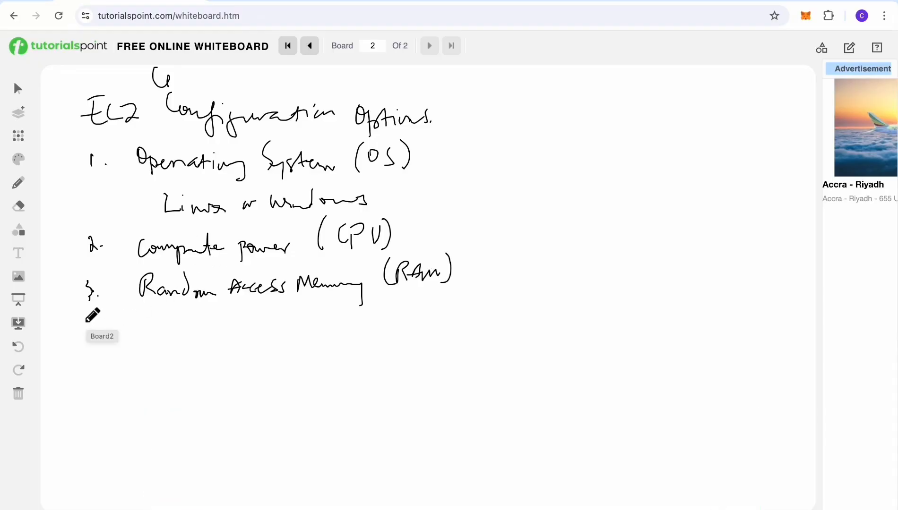
# Handwrite item 4, "Storage: EBS or EFS", in the configuration options list
pyautogui.moveTo(86, 319); pyautogui.dragTo(90, 340)
pyautogui.click(100, 329)
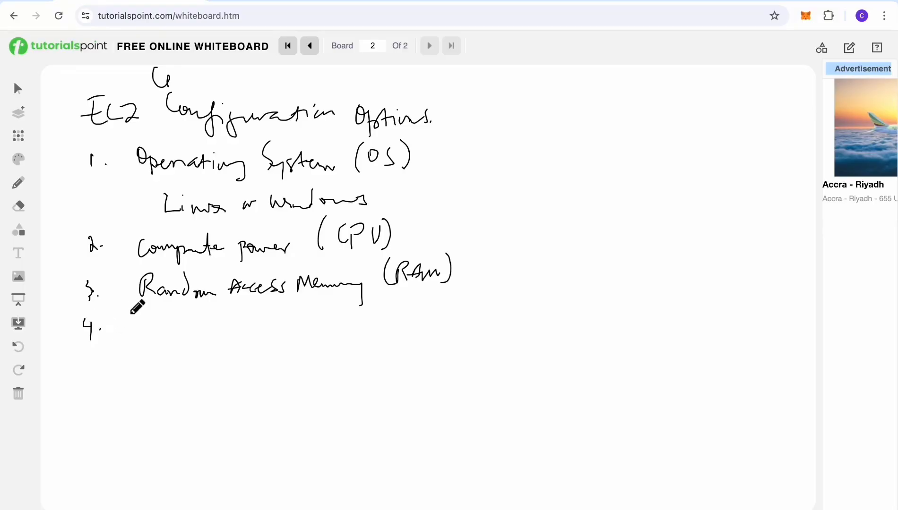
pyautogui.moveTo(164, 310)
pyautogui.mouseDown()
pyautogui.moveTo(153, 334)
pyautogui.moveTo(169, 334)
pyautogui.mouseUp()
pyautogui.moveTo(162, 320); pyautogui.dragTo(231, 326)
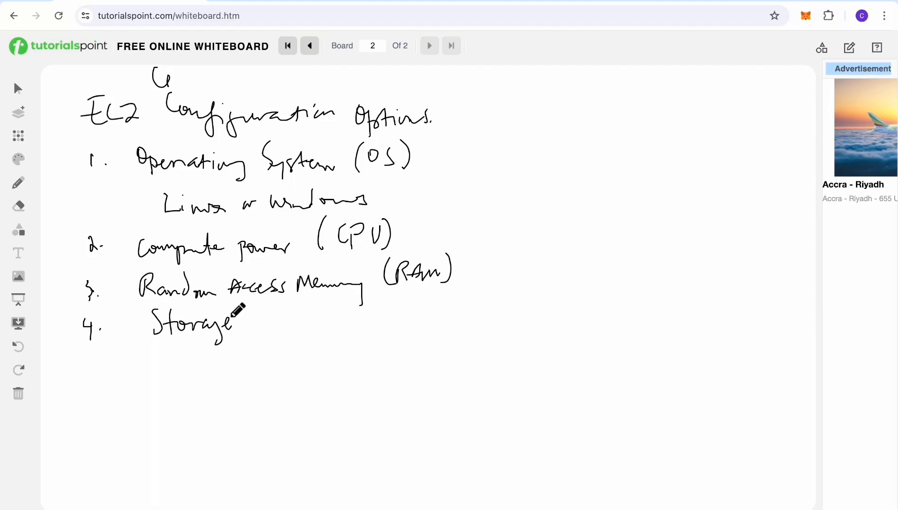
pyautogui.click(246, 315)
pyautogui.click(244, 335)
pyautogui.moveTo(271, 314)
pyautogui.mouseDown()
pyautogui.moveTo(274, 331)
pyautogui.moveTo(344, 315)
pyautogui.moveTo(354, 326)
pyautogui.moveTo(362, 313)
pyautogui.moveTo(366, 329)
pyautogui.moveTo(372, 319)
pyautogui.moveTo(378, 330)
pyautogui.mouseUp()
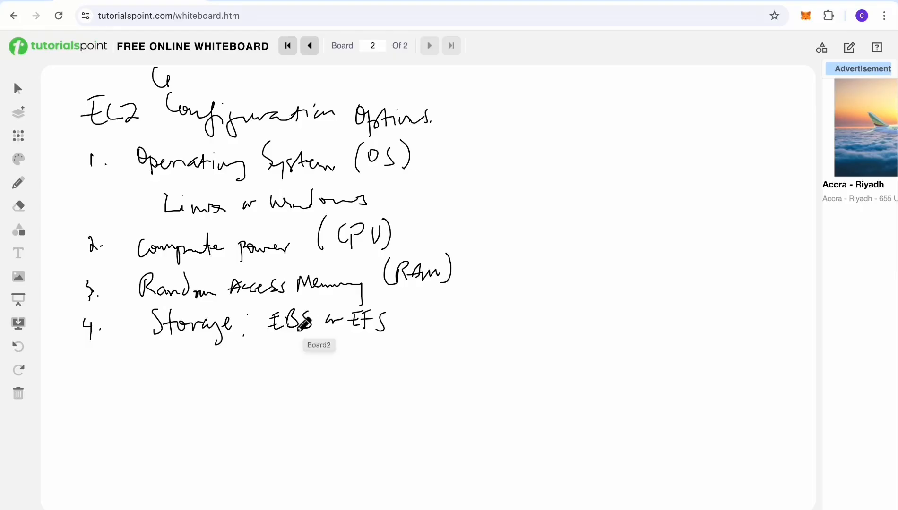
# Handwrite item 5, "Network card: Public IP address – IPv4, IPv6", and add another list line beneath it
pyautogui.moveTo(86, 357)
pyautogui.mouseDown()
pyautogui.moveTo(84, 373)
pyautogui.moveTo(92, 352)
pyautogui.mouseUp()
pyautogui.click(97, 366)
pyautogui.moveTo(152, 369)
pyautogui.mouseDown()
pyautogui.moveTo(153, 362)
pyautogui.moveTo(285, 366)
pyautogui.mouseUp()
pyautogui.moveTo(287, 346); pyautogui.dragTo(287, 366)
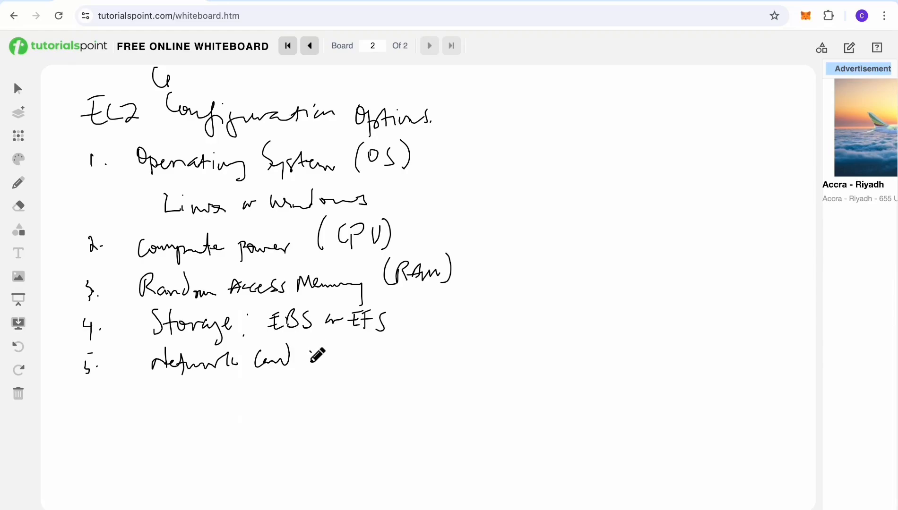
pyautogui.click(311, 353)
pyautogui.click(311, 362)
pyautogui.moveTo(332, 342); pyautogui.dragTo(333, 365)
pyautogui.moveTo(330, 342)
pyautogui.mouseDown()
pyautogui.moveTo(404, 368)
pyautogui.moveTo(415, 358)
pyautogui.moveTo(441, 364)
pyautogui.mouseUp()
pyautogui.moveTo(449, 357)
pyautogui.mouseDown()
pyautogui.moveTo(453, 346)
pyautogui.moveTo(462, 361)
pyautogui.moveTo(492, 363)
pyautogui.mouseUp()
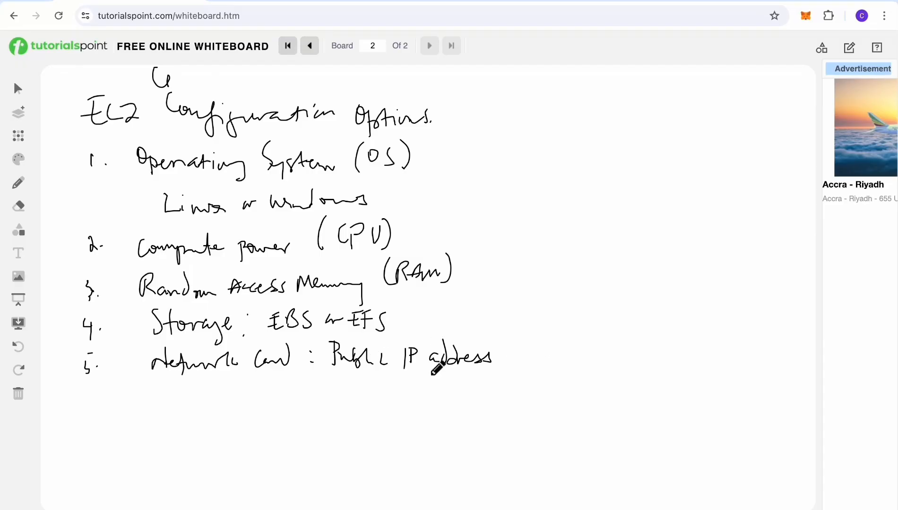
pyautogui.moveTo(506, 364)
pyautogui.mouseDown()
pyautogui.moveTo(534, 364)
pyautogui.moveTo(540, 348)
pyautogui.moveTo(567, 350)
pyautogui.moveTo(574, 367)
pyautogui.moveTo(600, 354)
pyautogui.moveTo(607, 362)
pyautogui.mouseUp()
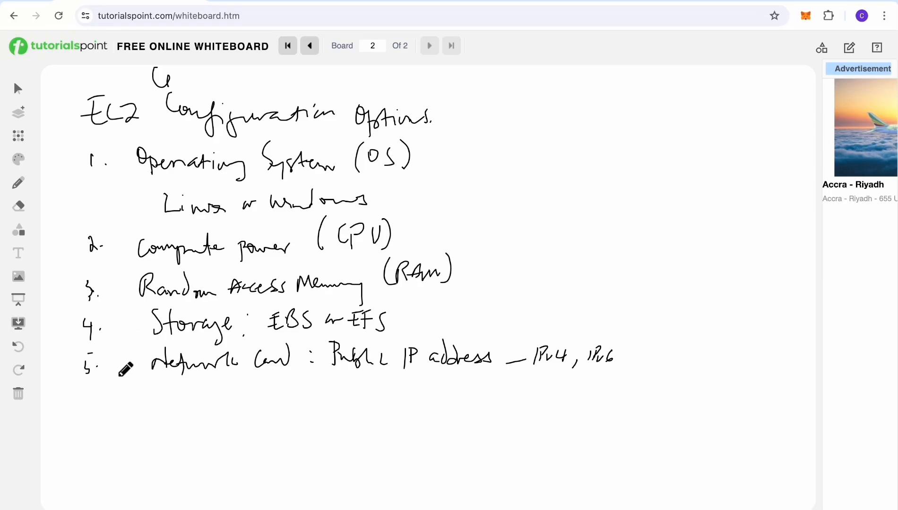
pyautogui.click(97, 405)
pyautogui.moveTo(90, 398)
pyautogui.mouseDown()
pyautogui.moveTo(87, 405)
pyautogui.moveTo(140, 380)
pyautogui.moveTo(169, 392)
pyautogui.moveTo(313, 399)
pyautogui.moveTo(371, 391)
pyautogui.moveTo(423, 398)
pyautogui.moveTo(428, 412)
pyautogui.moveTo(469, 394)
pyautogui.moveTo(498, 402)
pyautogui.moveTo(520, 384)
pyautogui.mouseUp()
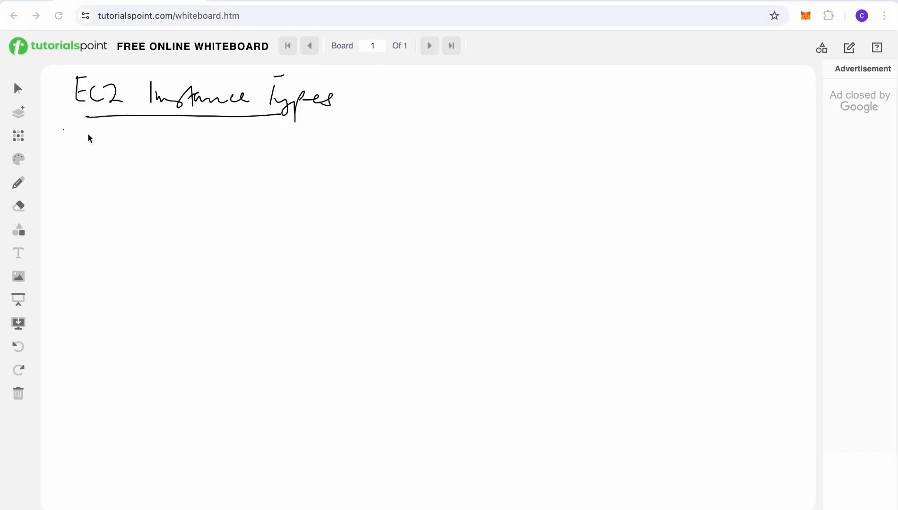
# Handwrite items 1 to 3 under EC2 Instance Types: "General Purpose", "Compute optimized" and "Memory optimized"
pyautogui.moveTo(84, 141)
pyautogui.mouseDown()
pyautogui.moveTo(84, 159)
pyautogui.moveTo(97, 152)
pyautogui.mouseUp()
pyautogui.moveTo(155, 134)
pyautogui.mouseDown()
pyautogui.moveTo(142, 148)
pyautogui.moveTo(237, 154)
pyautogui.mouseUp()
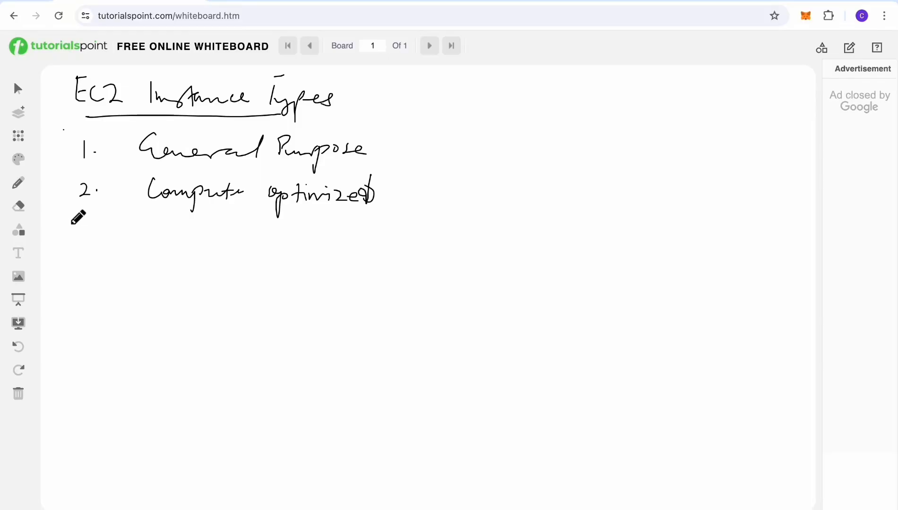
pyautogui.moveTo(85, 216); pyautogui.dragTo(91, 230)
pyautogui.click(110, 223)
pyautogui.moveTo(144, 218); pyautogui.dragTo(183, 221)
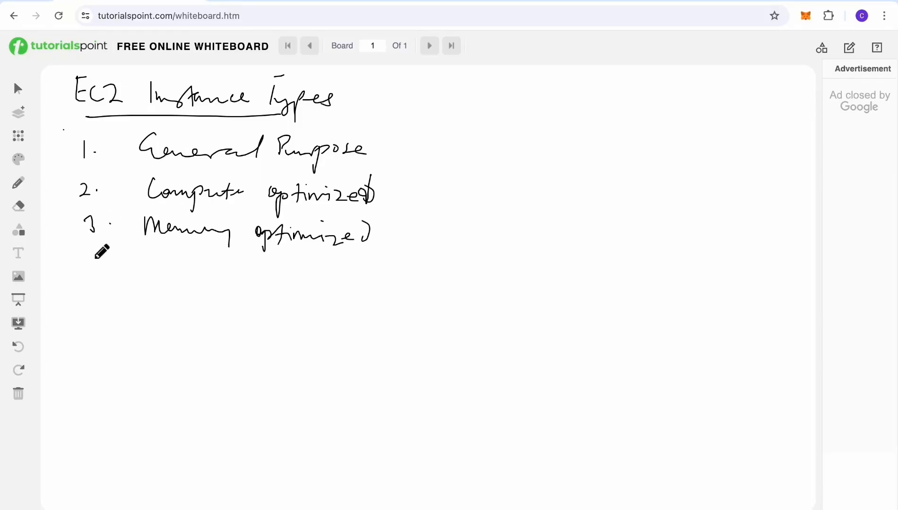
# Handwrite item 4, "Storage optimized", and item 5, "Accelerated compute", in the instance types list
pyautogui.moveTo(86, 260); pyautogui.dragTo(98, 274)
pyautogui.click(112, 266)
pyautogui.moveTo(165, 249); pyautogui.dragTo(154, 269)
pyautogui.moveTo(175, 246); pyautogui.dragTo(178, 257)
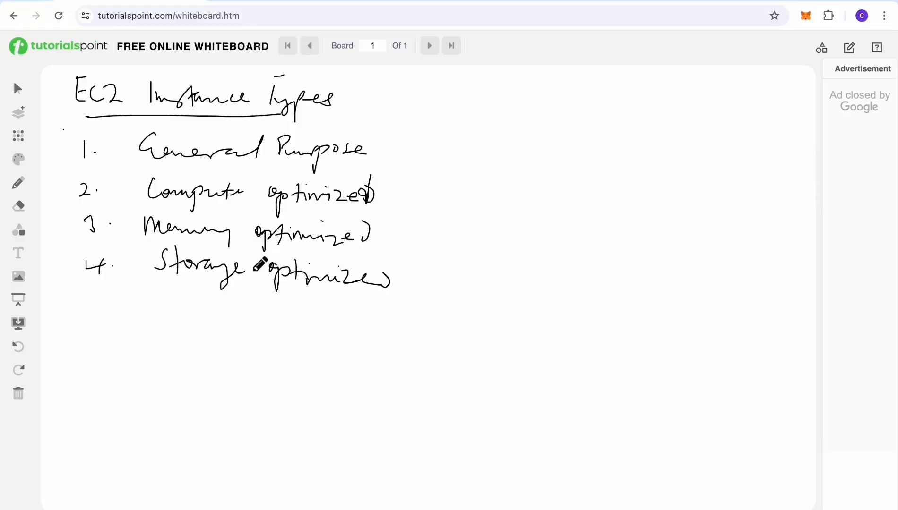
pyautogui.moveTo(85, 308); pyautogui.dragTo(94, 321)
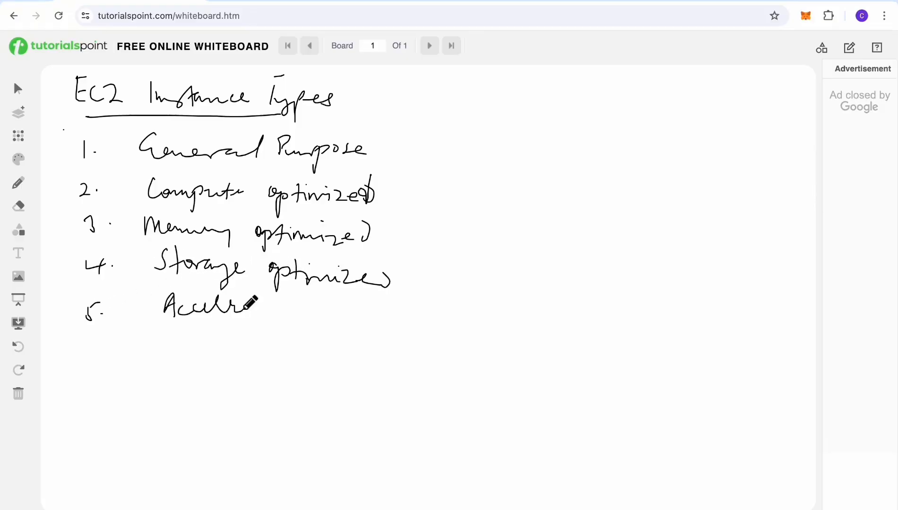
pyautogui.moveTo(243, 312)
pyautogui.mouseDown()
pyautogui.moveTo(285, 310)
pyautogui.moveTo(303, 296)
pyautogui.moveTo(341, 312)
pyautogui.moveTo(360, 303)
pyautogui.mouseUp()
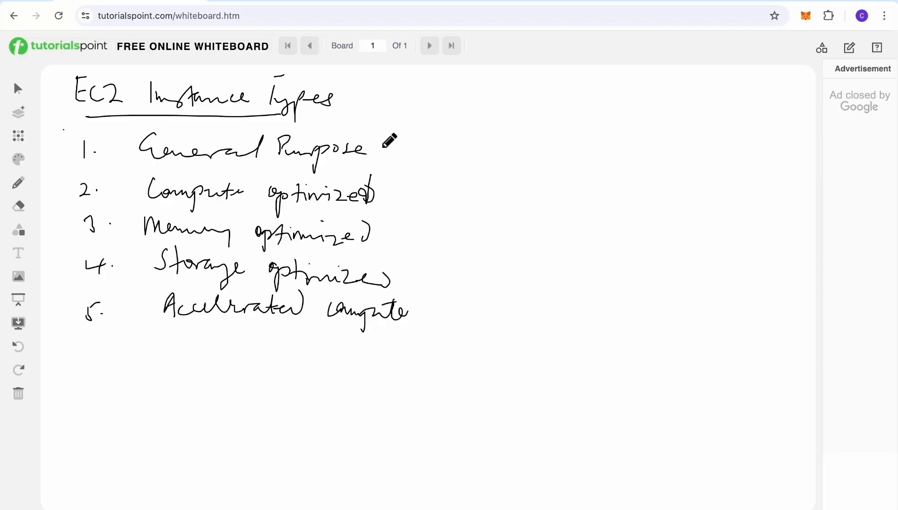
# Add dashes after the first three instance types and write "Apache Spark" beside Memory optimized
pyautogui.moveTo(379, 149); pyautogui.dragTo(398, 148)
pyautogui.moveTo(387, 195); pyautogui.dragTo(418, 192)
pyautogui.moveTo(377, 238); pyautogui.dragTo(395, 237)
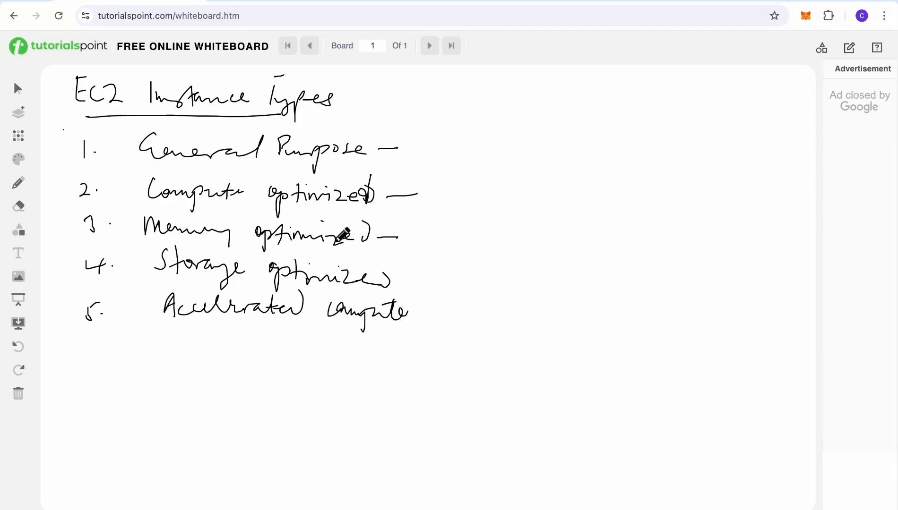
pyautogui.moveTo(416, 245)
pyautogui.mouseDown()
pyautogui.moveTo(427, 219)
pyautogui.moveTo(449, 236)
pyautogui.moveTo(537, 227)
pyautogui.moveTo(589, 234)
pyautogui.mouseUp()
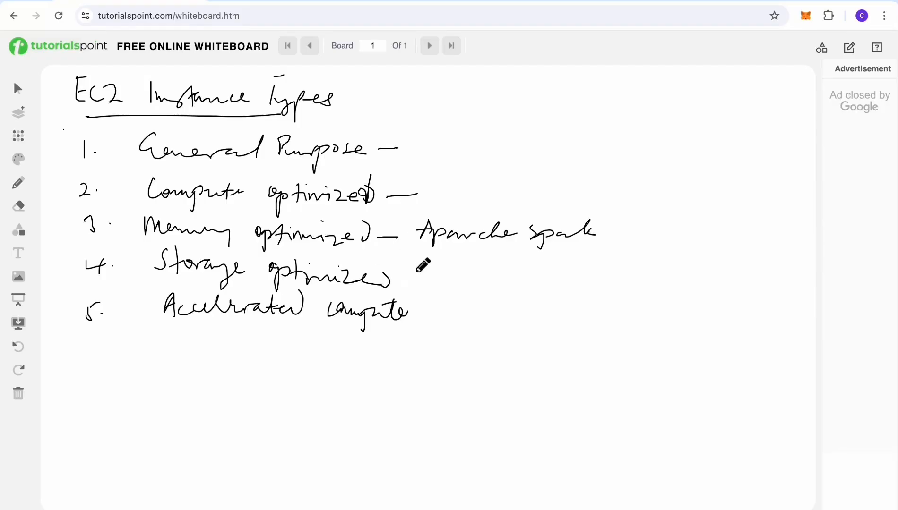
# Write "– Data analytics" beside Storage optimized and "– CPU + GPU" beside Accelerated compute, underlining GPU
pyautogui.moveTo(409, 282); pyautogui.dragTo(422, 282)
pyautogui.moveTo(409, 281); pyautogui.dragTo(421, 281)
pyautogui.moveTo(436, 265)
pyautogui.mouseDown()
pyautogui.moveTo(438, 280)
pyautogui.moveTo(623, 281)
pyautogui.moveTo(600, 273)
pyautogui.mouseUp()
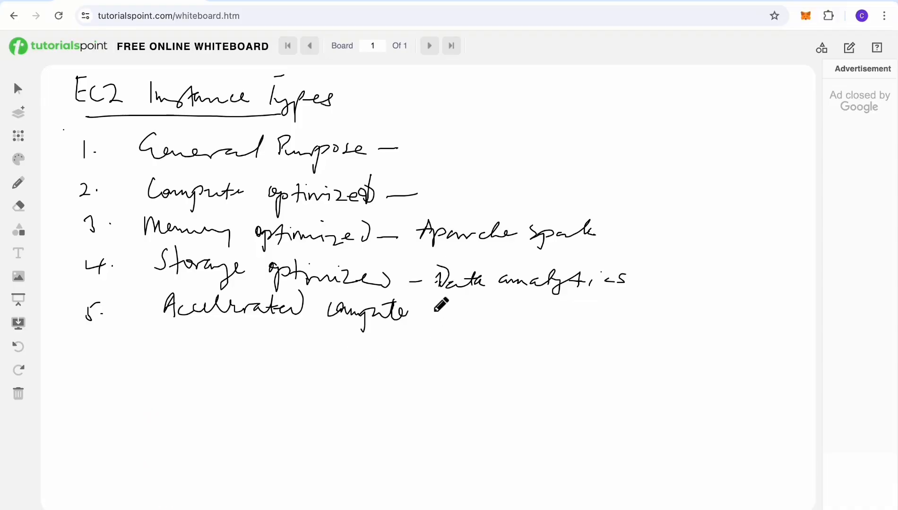
pyautogui.moveTo(420, 315); pyautogui.dragTo(439, 313)
pyautogui.moveTo(472, 296); pyautogui.dragTo(573, 308)
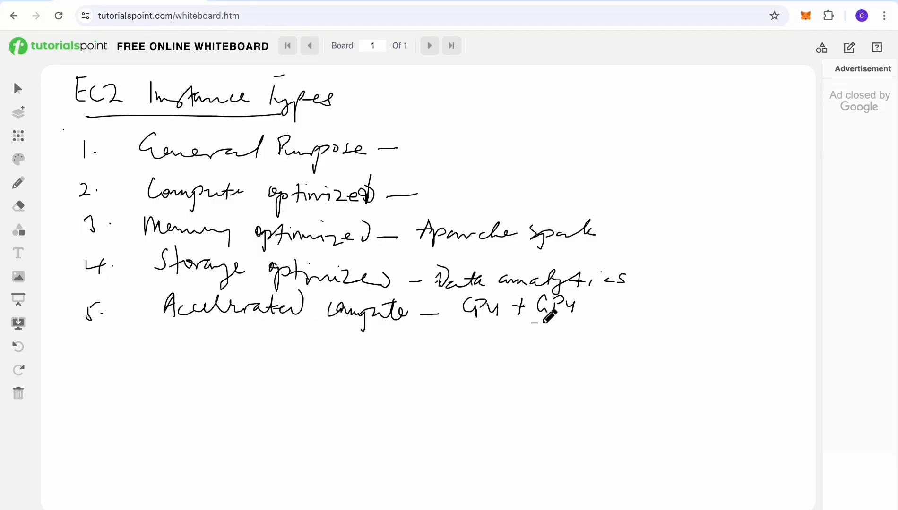
pyautogui.moveTo(533, 323); pyautogui.dragTo(586, 321)
# Clear the whole board and handwrite "On-demand" as item 1 beneath an underlined "EC2 Pricing" heading
pyautogui.click(18, 394)
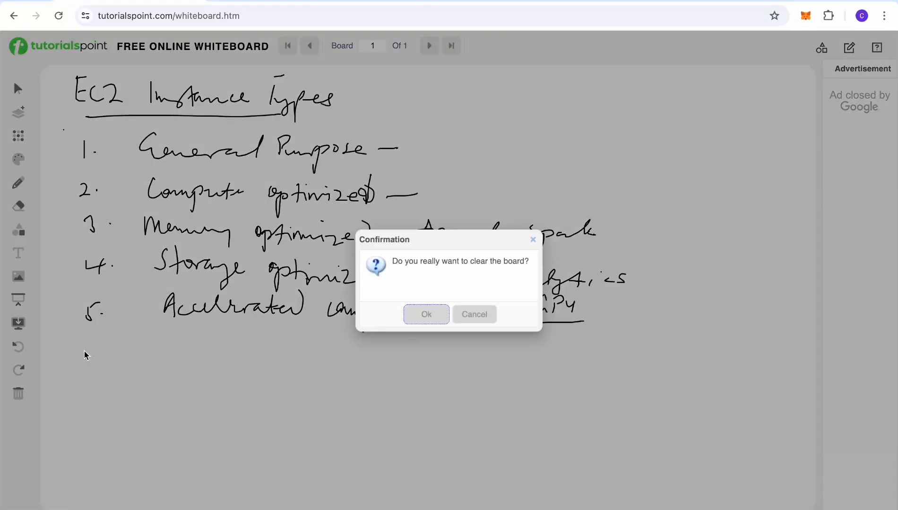
pyautogui.click(426, 314)
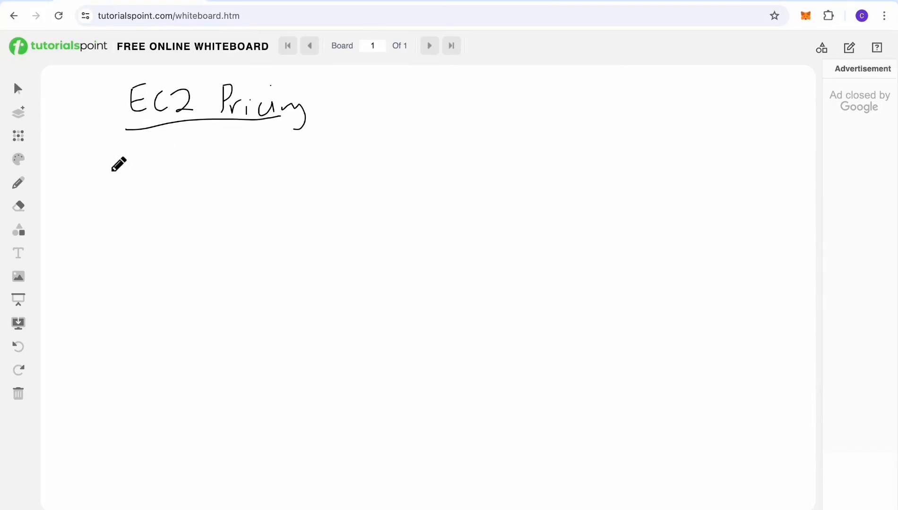
pyautogui.moveTo(106, 159)
pyautogui.mouseDown()
pyautogui.moveTo(105, 177)
pyautogui.moveTo(115, 173)
pyautogui.mouseUp()
pyautogui.moveTo(162, 153)
pyautogui.mouseDown()
pyautogui.moveTo(168, 170)
pyautogui.moveTo(211, 171)
pyautogui.mouseUp()
pyautogui.moveTo(247, 163)
pyautogui.mouseDown()
pyautogui.moveTo(240, 153)
pyautogui.moveTo(326, 173)
pyautogui.mouseUp()
# Handwrite item 2, "Spot Instances", in the EC2 Pricing list
pyautogui.moveTo(101, 205)
pyautogui.mouseDown()
pyautogui.moveTo(103, 227)
pyautogui.moveTo(110, 224)
pyautogui.mouseUp()
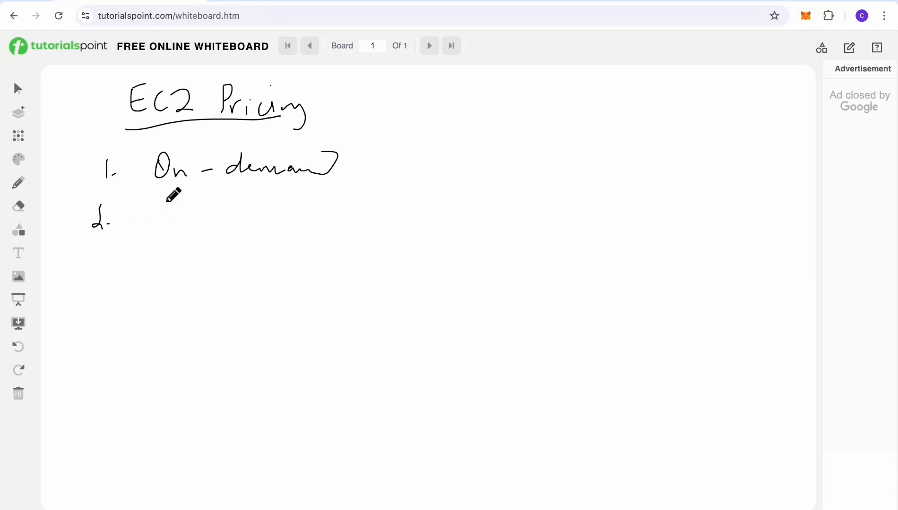
pyautogui.moveTo(166, 203)
pyautogui.mouseDown()
pyautogui.moveTo(157, 229)
pyautogui.moveTo(214, 211)
pyautogui.moveTo(204, 229)
pyautogui.mouseUp()
pyautogui.moveTo(201, 220); pyautogui.dragTo(217, 218)
pyautogui.moveTo(243, 204); pyautogui.dragTo(242, 229)
pyautogui.moveTo(242, 229); pyautogui.dragTo(317, 226)
pyautogui.moveTo(326, 221); pyautogui.dragTo(362, 230)
# Handwrite item 3, "Reserved Instances", in the EC2 Pricing list
pyautogui.moveTo(94, 268); pyautogui.dragTo(95, 283)
pyautogui.click(111, 278)
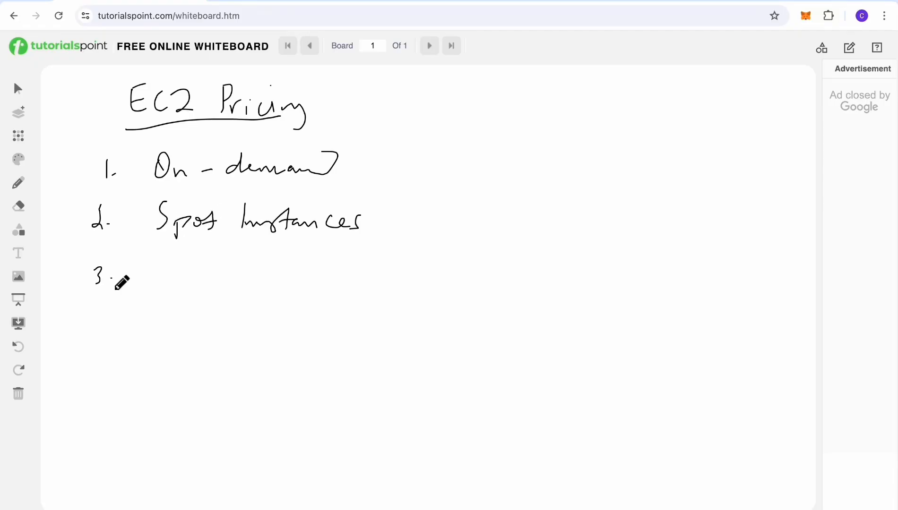
pyautogui.moveTo(151, 261)
pyautogui.mouseDown()
pyautogui.moveTo(274, 258)
pyautogui.moveTo(297, 279)
pyautogui.mouseUp()
pyautogui.moveTo(301, 277)
pyautogui.mouseDown()
pyautogui.moveTo(315, 268)
pyautogui.moveTo(402, 276)
pyautogui.mouseUp()
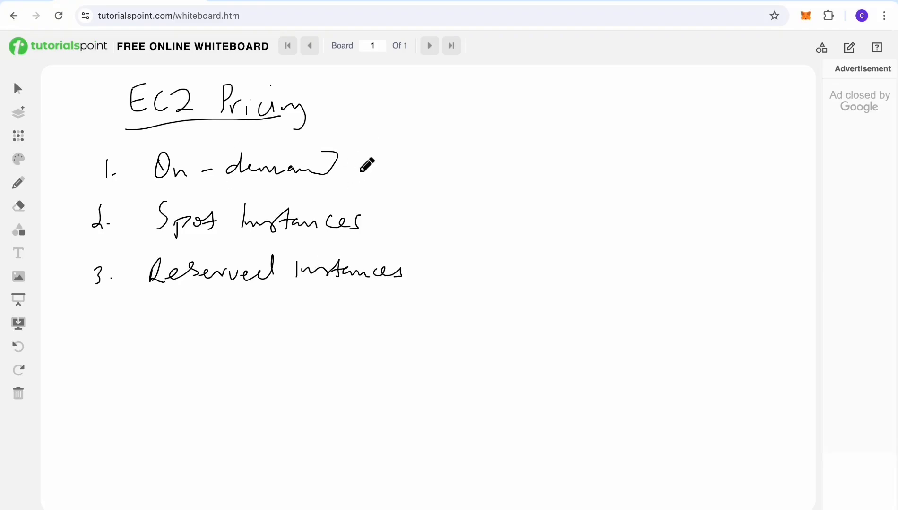
# Write "– anytime = expensive" beside the On-demand item
pyautogui.moveTo(355, 173); pyautogui.dragTo(374, 172)
pyautogui.moveTo(395, 169); pyautogui.dragTo(481, 179)
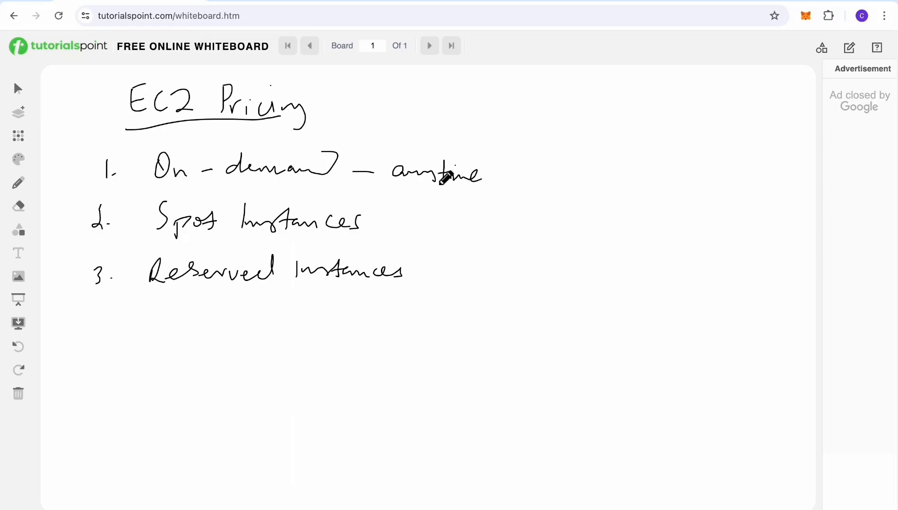
pyautogui.moveTo(496, 166); pyautogui.dragTo(666, 171)
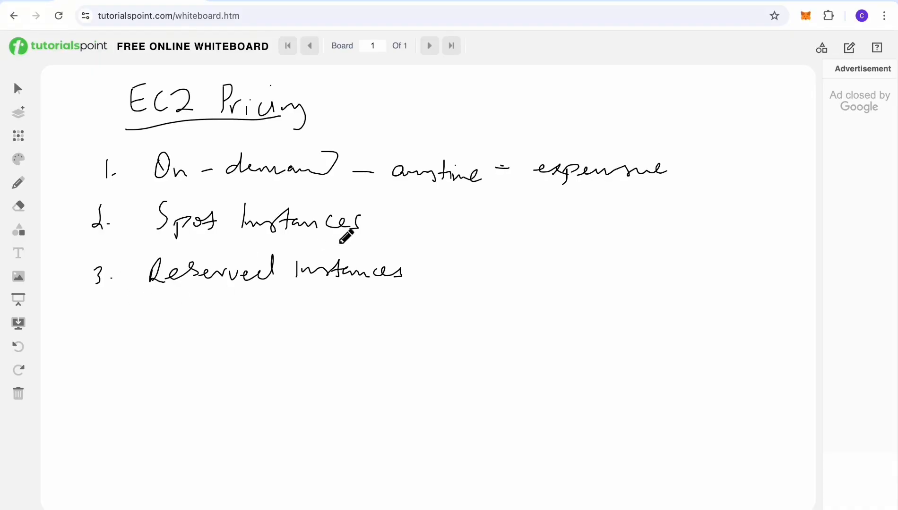
# Write "– 10 cars – not meant for critical mission app." beside the Spot Instances item
pyautogui.moveTo(374, 226); pyautogui.dragTo(382, 226)
pyautogui.moveTo(426, 219)
pyautogui.mouseDown()
pyautogui.moveTo(428, 226)
pyautogui.moveTo(484, 231)
pyautogui.mouseUp()
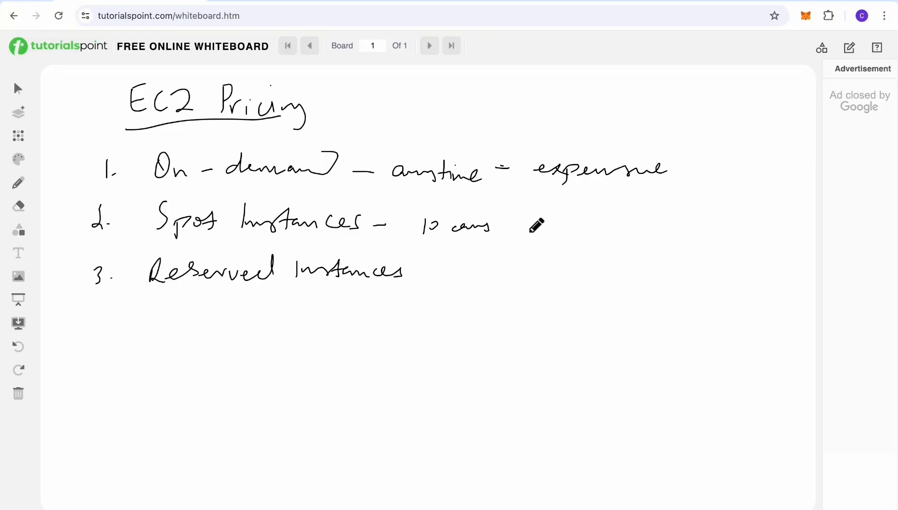
pyautogui.moveTo(504, 227); pyautogui.dragTo(514, 225)
pyautogui.moveTo(529, 226); pyautogui.dragTo(654, 226)
pyautogui.moveTo(508, 251)
pyautogui.mouseDown()
pyautogui.moveTo(541, 238)
pyautogui.moveTo(577, 253)
pyautogui.moveTo(593, 245)
pyautogui.moveTo(658, 257)
pyautogui.moveTo(661, 246)
pyautogui.moveTo(664, 257)
pyautogui.moveTo(741, 260)
pyautogui.mouseUp()
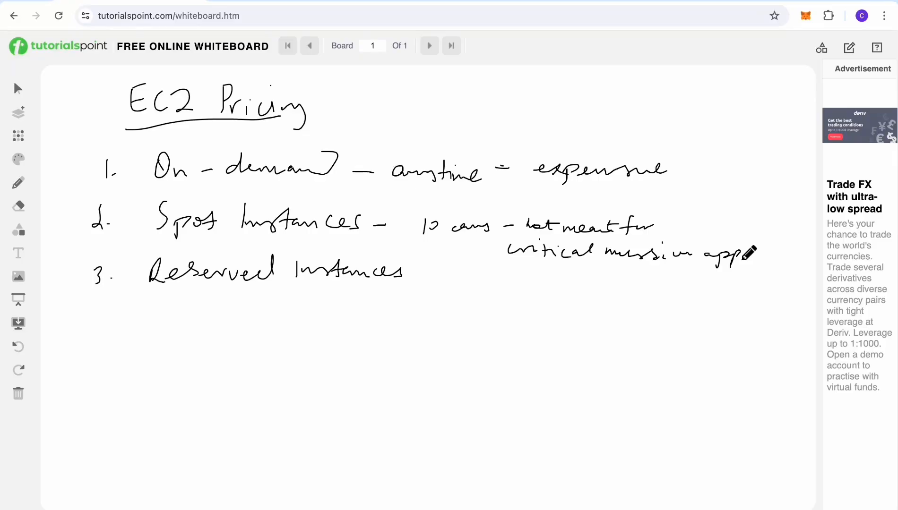
pyautogui.click(742, 258)
# Write "data analytics" and "background process" on separate lines below the Spot Instances note
pyautogui.click(465, 256)
pyautogui.moveTo(462, 282)
pyautogui.mouseDown()
pyautogui.moveTo(457, 290)
pyautogui.moveTo(477, 281)
pyautogui.moveTo(607, 281)
pyautogui.mouseUp()
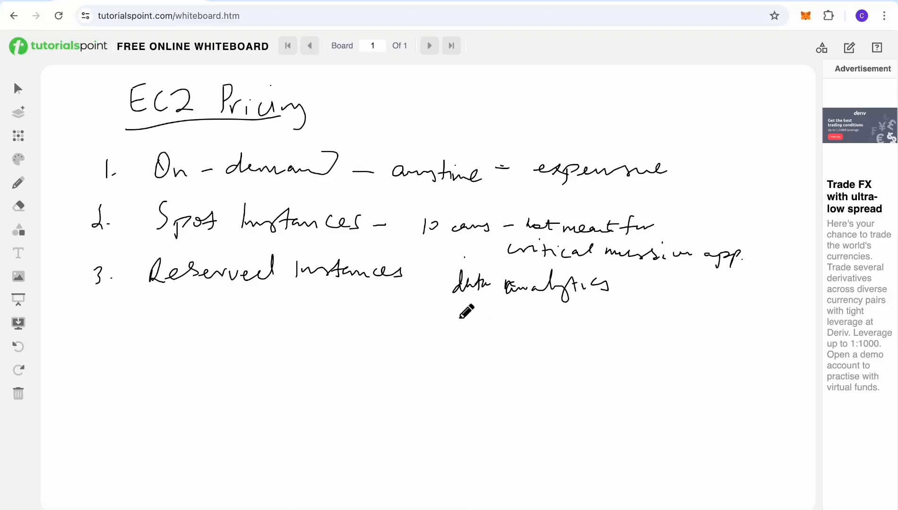
pyautogui.moveTo(460, 318)
pyautogui.mouseDown()
pyautogui.moveTo(540, 332)
pyautogui.moveTo(574, 321)
pyautogui.mouseUp()
pyautogui.moveTo(585, 326); pyautogui.dragTo(657, 326)
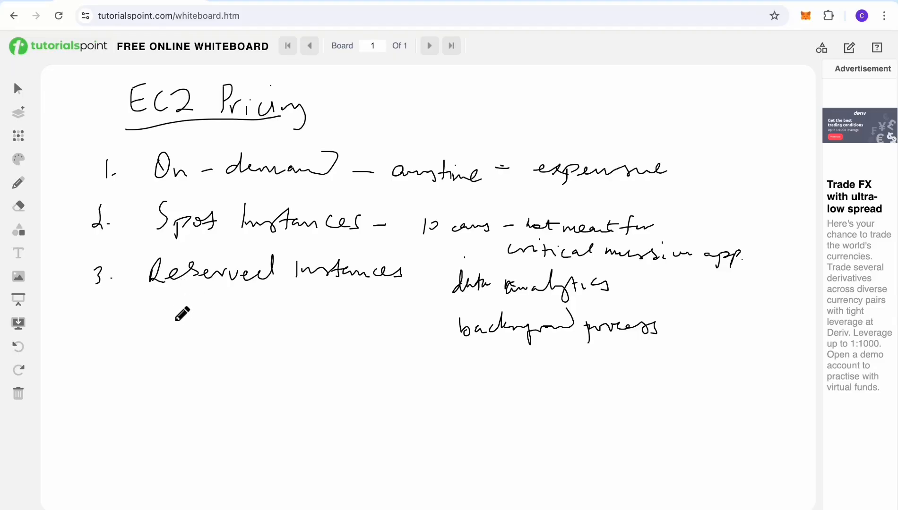
# Draw a downward arrow below Reserved Instances and write "discount" at its tip
pyautogui.moveTo(179, 297)
pyautogui.mouseDown()
pyautogui.moveTo(171, 325)
pyautogui.moveTo(189, 312)
pyautogui.mouseUp()
pyautogui.moveTo(156, 364); pyautogui.dragTo(247, 342)
pyautogui.click(160, 349)
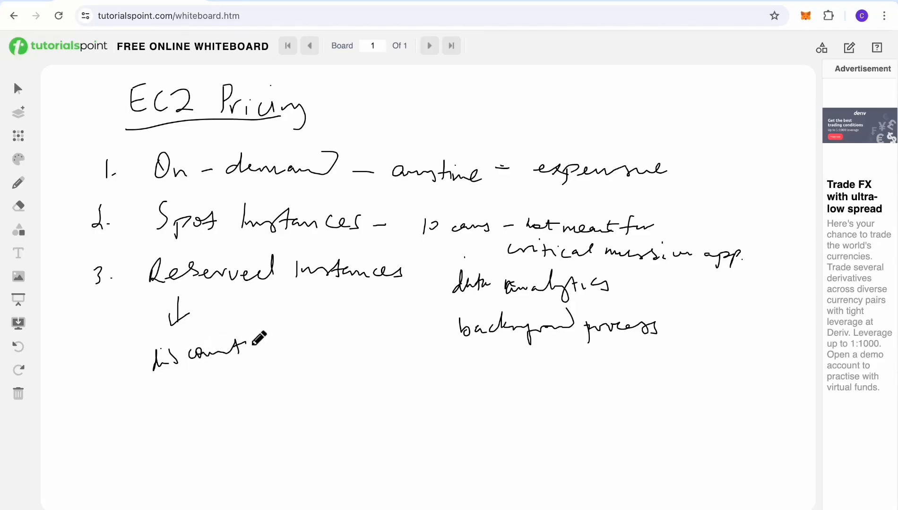
# Write "billing", "on demand" and "72% off" around and below the "discount" note under Reserved Instances
pyautogui.moveTo(66, 390)
pyautogui.mouseDown()
pyautogui.moveTo(91, 396)
pyautogui.moveTo(102, 384)
pyautogui.moveTo(124, 403)
pyautogui.mouseUp()
pyautogui.click(108, 374)
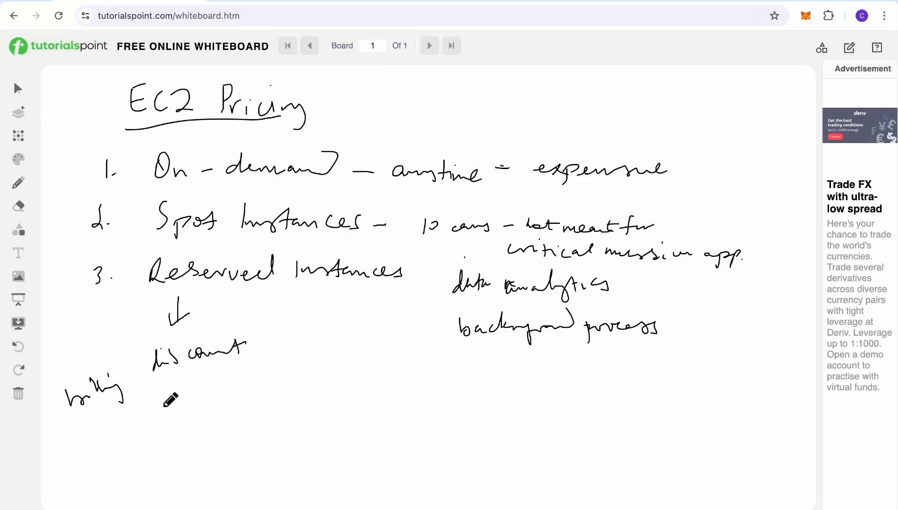
pyautogui.moveTo(158, 410)
pyautogui.mouseDown()
pyautogui.moveTo(261, 380)
pyautogui.moveTo(266, 368)
pyautogui.mouseUp()
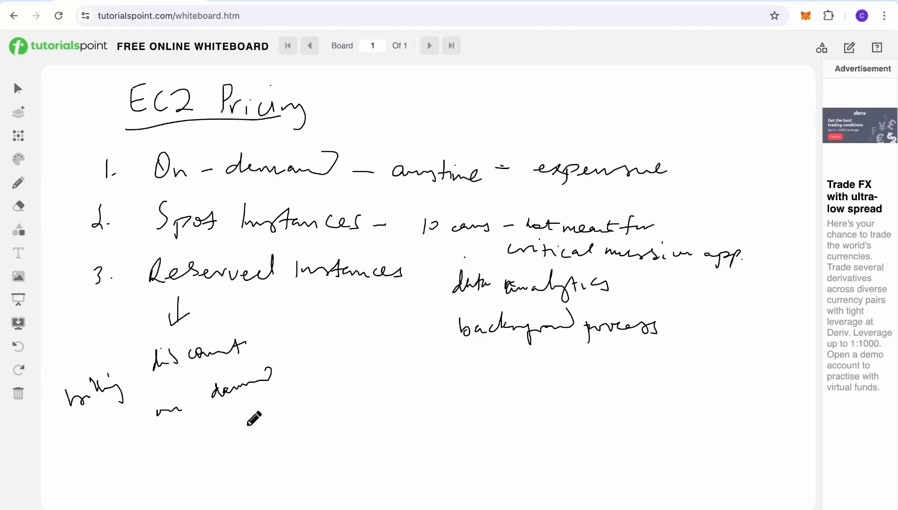
pyautogui.moveTo(217, 432)
pyautogui.mouseDown()
pyautogui.moveTo(226, 452)
pyautogui.moveTo(258, 444)
pyautogui.mouseUp()
pyautogui.moveTo(289, 419)
pyautogui.mouseDown()
pyautogui.moveTo(306, 405)
pyautogui.moveTo(304, 417)
pyautogui.mouseUp()
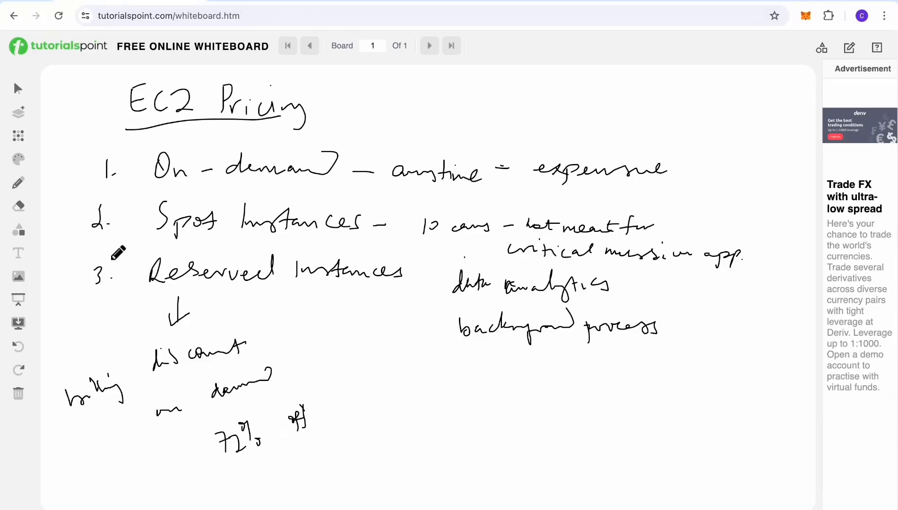
pyautogui.click(112, 278)
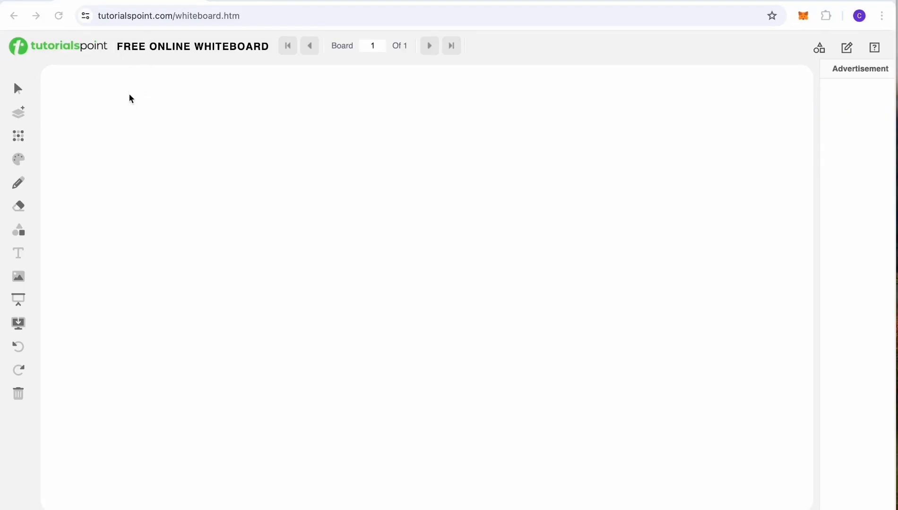
# Write the heading "Instance Naming Convention." across the top of the blank board and underline it
pyautogui.moveTo(116, 93)
pyautogui.mouseDown()
pyautogui.moveTo(122, 123)
pyautogui.moveTo(221, 106)
pyautogui.moveTo(248, 118)
pyautogui.moveTo(309, 112)
pyautogui.moveTo(308, 136)
pyautogui.mouseUp()
pyautogui.click(304, 106)
pyautogui.moveTo(364, 90)
pyautogui.mouseDown()
pyautogui.moveTo(361, 115)
pyautogui.moveTo(398, 118)
pyautogui.moveTo(451, 102)
pyautogui.moveTo(468, 119)
pyautogui.moveTo(500, 120)
pyautogui.mouseUp()
pyautogui.click(515, 121)
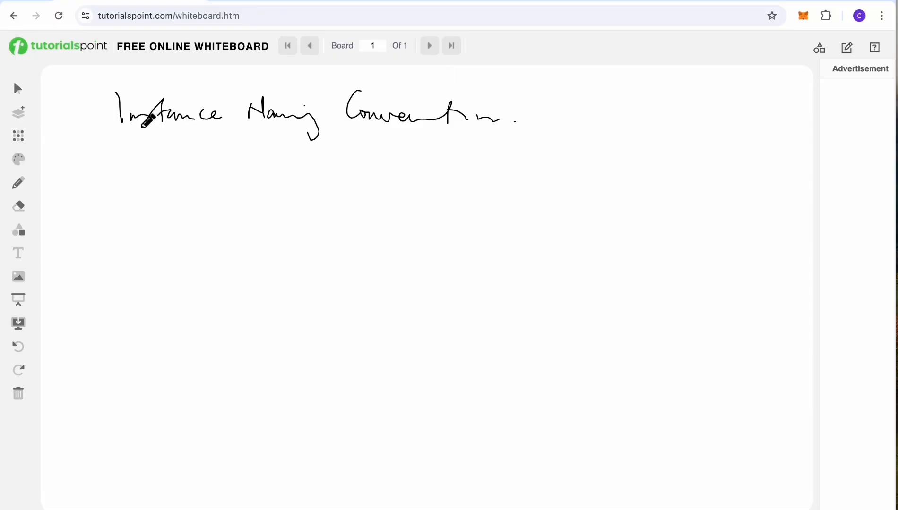
pyautogui.moveTo(107, 137); pyautogui.dragTo(527, 149)
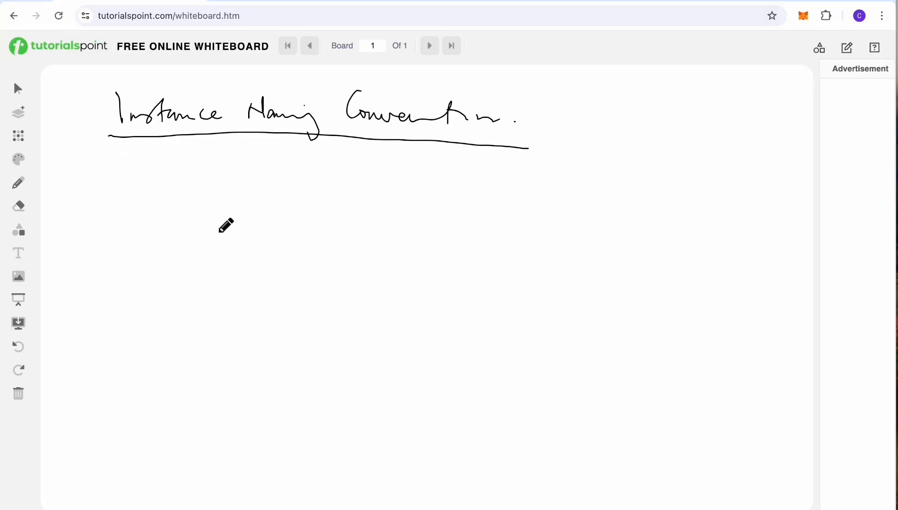
# Write the example instance name "C7gn.xlarge" in large letters below the heading
pyautogui.moveTo(248, 201); pyautogui.dragTo(250, 229)
pyautogui.moveTo(263, 191)
pyautogui.mouseDown()
pyautogui.moveTo(274, 227)
pyautogui.moveTo(340, 227)
pyautogui.moveTo(359, 216)
pyautogui.moveTo(399, 224)
pyautogui.mouseUp()
pyautogui.moveTo(398, 208); pyautogui.dragTo(381, 224)
pyautogui.moveTo(425, 188)
pyautogui.mouseDown()
pyautogui.moveTo(433, 208)
pyautogui.moveTo(467, 202)
pyautogui.moveTo(470, 233)
pyautogui.moveTo(481, 219)
pyautogui.moveTo(495, 225)
pyautogui.mouseUp()
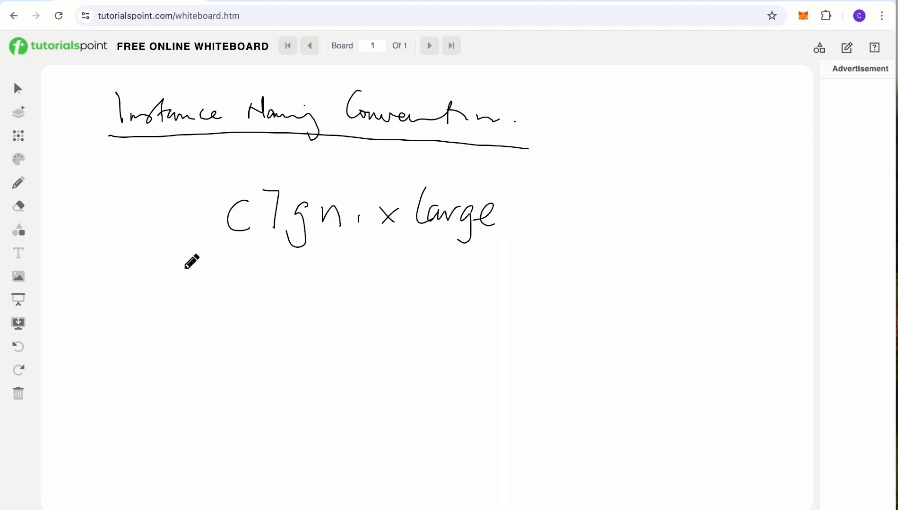
# Draw an arrow down from the "C" of the instance name and label it "instance family"
pyautogui.moveTo(229, 242); pyautogui.dragTo(204, 277)
pyautogui.moveTo(193, 276); pyautogui.dragTo(216, 281)
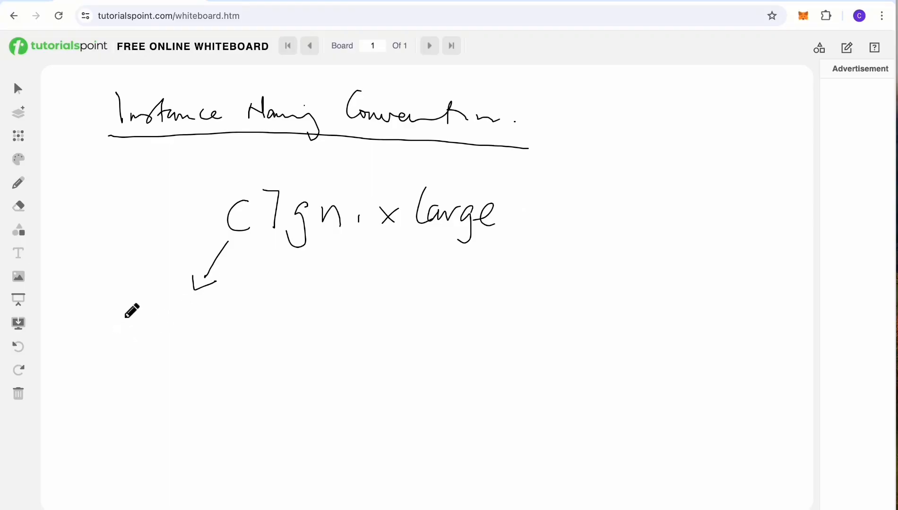
pyautogui.click(117, 323)
pyautogui.moveTo(118, 333)
pyautogui.mouseDown()
pyautogui.moveTo(140, 341)
pyautogui.moveTo(196, 321)
pyautogui.mouseUp()
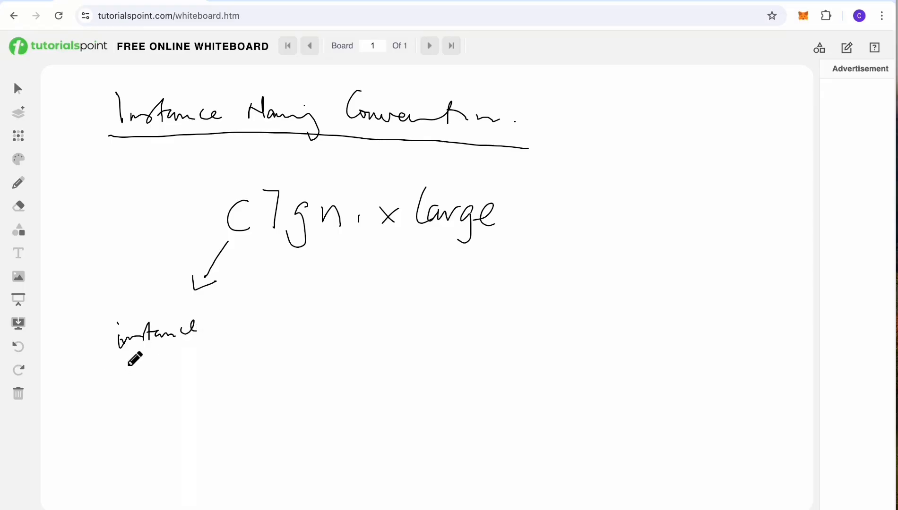
pyautogui.moveTo(128, 365); pyautogui.dragTo(127, 391)
pyautogui.moveTo(119, 375)
pyautogui.mouseDown()
pyautogui.moveTo(194, 361)
pyautogui.moveTo(188, 381)
pyautogui.mouseUp()
pyautogui.click(165, 349)
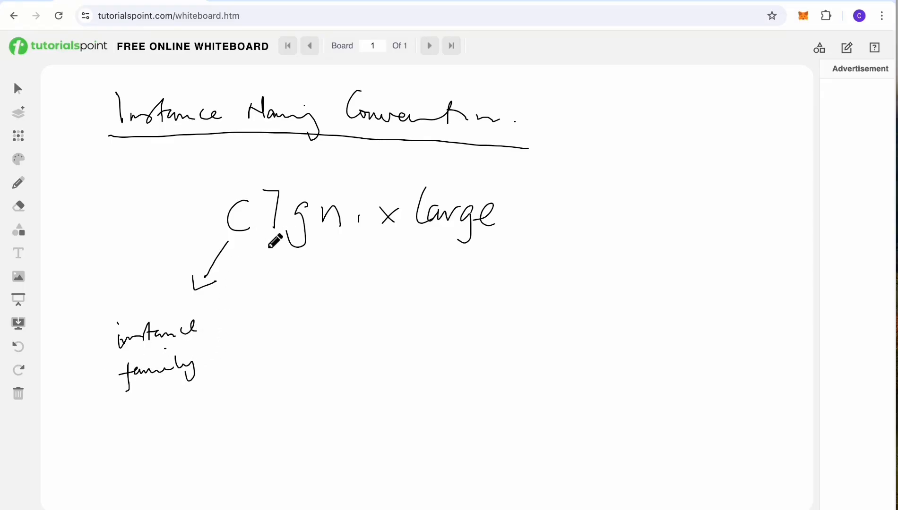
# Draw an arrow down from the "7" of the instance name and label it "generation family"
pyautogui.moveTo(274, 239)
pyautogui.mouseDown()
pyautogui.moveTo(268, 283)
pyautogui.moveTo(278, 283)
pyautogui.mouseUp()
pyautogui.moveTo(248, 322)
pyautogui.mouseDown()
pyautogui.moveTo(246, 333)
pyautogui.moveTo(319, 319)
pyautogui.moveTo(347, 326)
pyautogui.mouseUp()
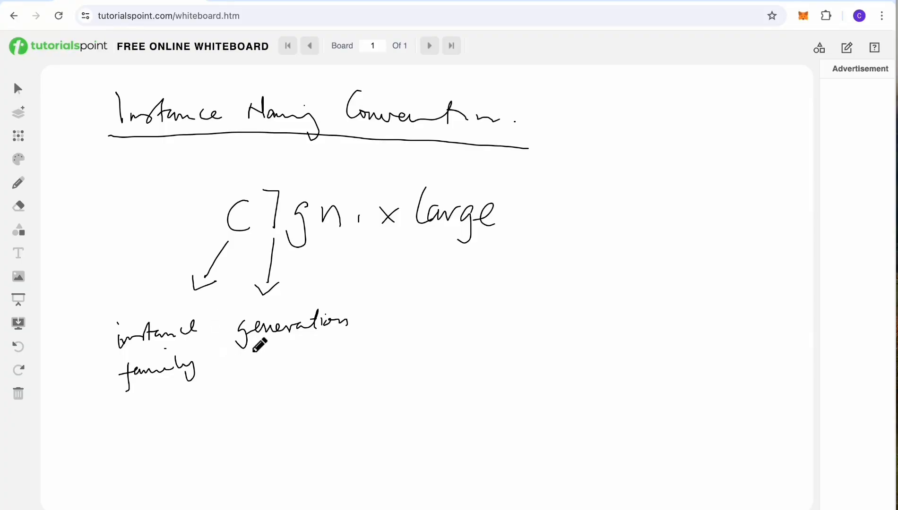
pyautogui.moveTo(259, 355)
pyautogui.mouseDown()
pyautogui.moveTo(291, 348)
pyautogui.moveTo(293, 360)
pyautogui.moveTo(315, 360)
pyautogui.moveTo(310, 376)
pyautogui.mouseUp()
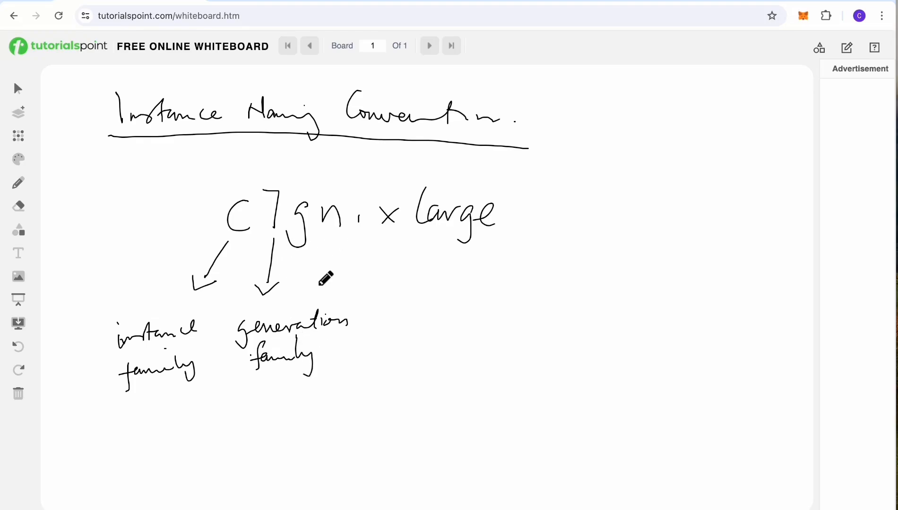
# Draw arrows from the "g" and "n" of the instance name, labelled "processor family" and "additional capacity" respectively
pyautogui.moveTo(297, 247)
pyautogui.mouseDown()
pyautogui.moveTo(305, 236)
pyautogui.moveTo(347, 272)
pyautogui.moveTo(342, 284)
pyautogui.moveTo(425, 293)
pyautogui.moveTo(481, 287)
pyautogui.mouseUp()
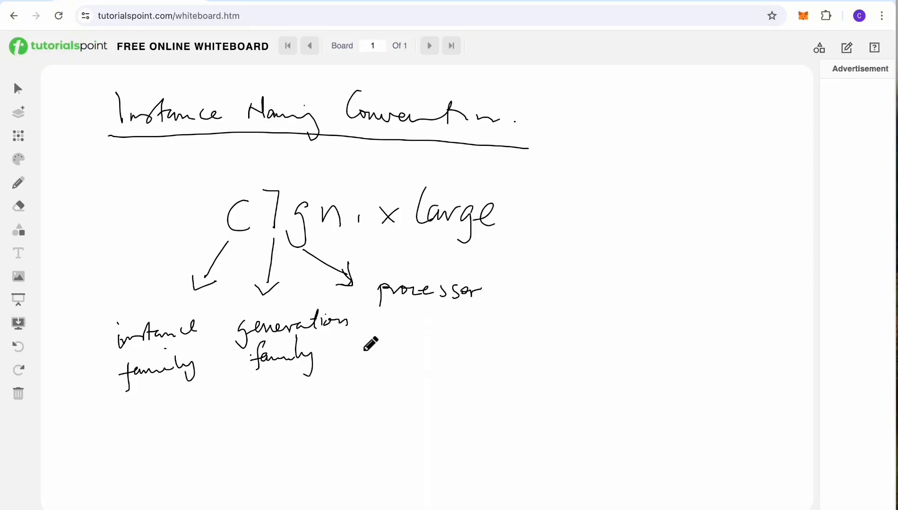
pyautogui.moveTo(400, 316)
pyautogui.mouseDown()
pyautogui.moveTo(428, 326)
pyautogui.moveTo(465, 297)
pyautogui.moveTo(476, 322)
pyautogui.moveTo(464, 350)
pyautogui.mouseUp()
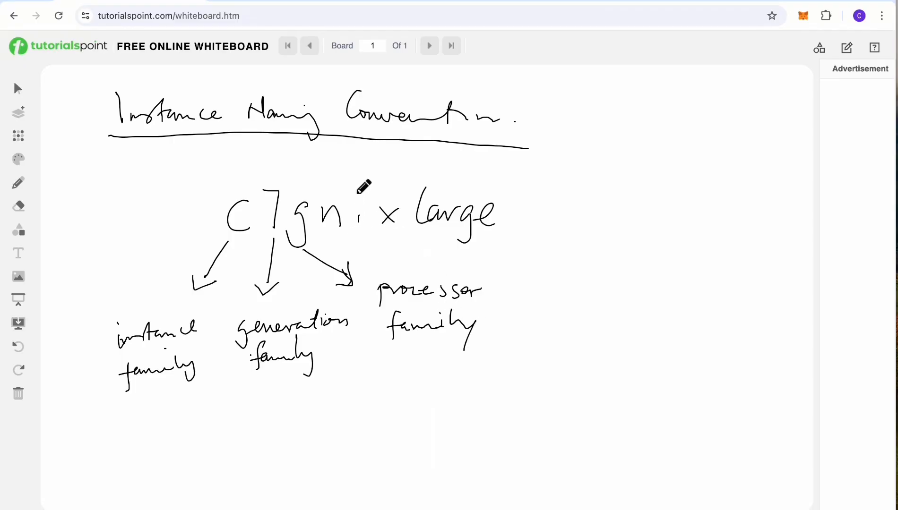
pyautogui.moveTo(337, 203)
pyautogui.mouseDown()
pyautogui.moveTo(409, 176)
pyautogui.moveTo(419, 157)
pyautogui.moveTo(420, 177)
pyautogui.moveTo(455, 176)
pyautogui.moveTo(447, 156)
pyautogui.moveTo(461, 173)
pyautogui.moveTo(500, 179)
pyautogui.moveTo(617, 169)
pyautogui.mouseUp()
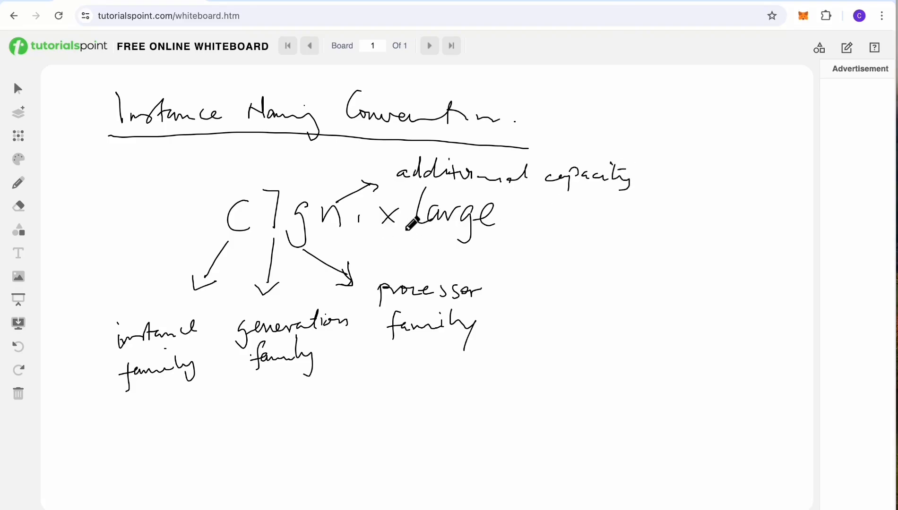
# Draw an arrow from "xlarge" in the instance name and label it "instance size"
pyautogui.moveTo(414, 233)
pyautogui.mouseDown()
pyautogui.moveTo(533, 269)
pyautogui.moveTo(522, 275)
pyautogui.moveTo(588, 260)
pyautogui.moveTo(627, 272)
pyautogui.mouseUp()
pyautogui.moveTo(634, 264); pyautogui.dragTo(654, 267)
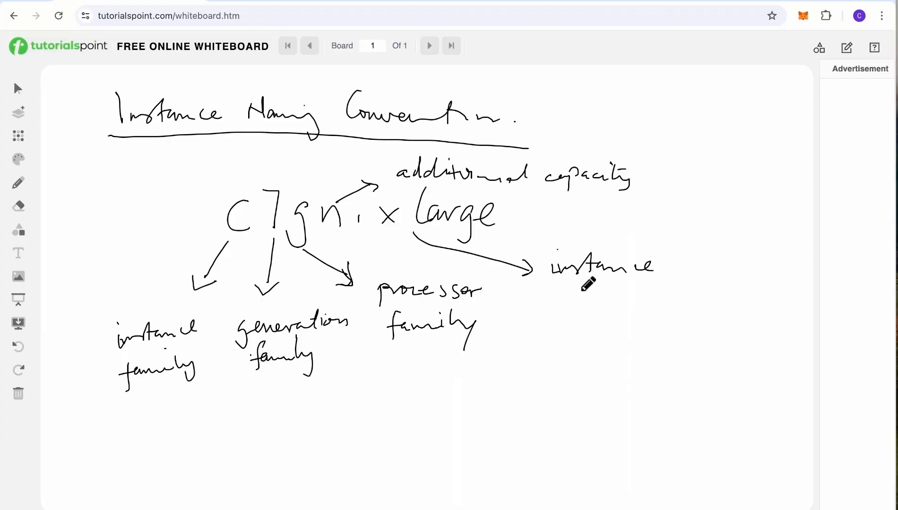
pyautogui.moveTo(584, 291)
pyautogui.mouseDown()
pyautogui.moveTo(578, 305)
pyautogui.moveTo(631, 303)
pyautogui.mouseUp()
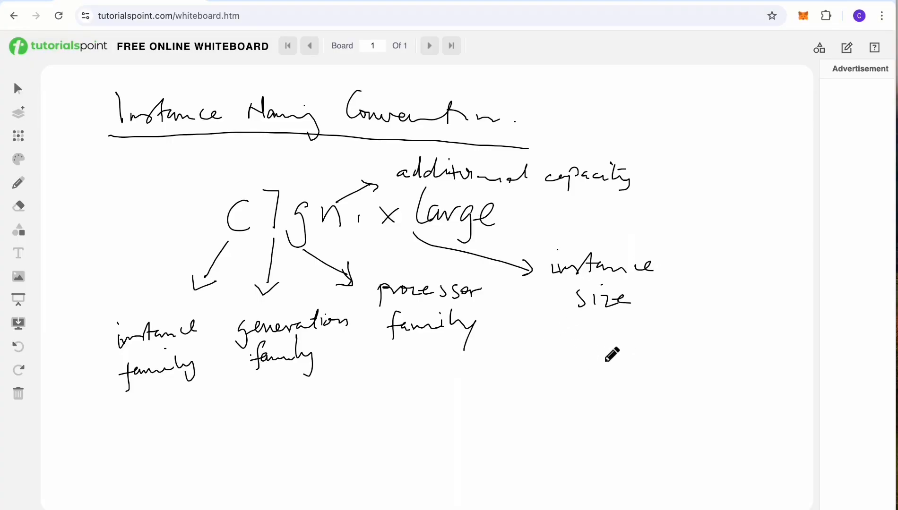
# List the sizes "micro", "small", "large", "medium" and "nano" on separate lines below the "instance size" label
pyautogui.moveTo(599, 360); pyautogui.dragTo(654, 352)
pyautogui.moveTo(611, 378)
pyautogui.mouseDown()
pyautogui.moveTo(607, 394)
pyautogui.moveTo(673, 374)
pyautogui.moveTo(671, 390)
pyautogui.mouseUp()
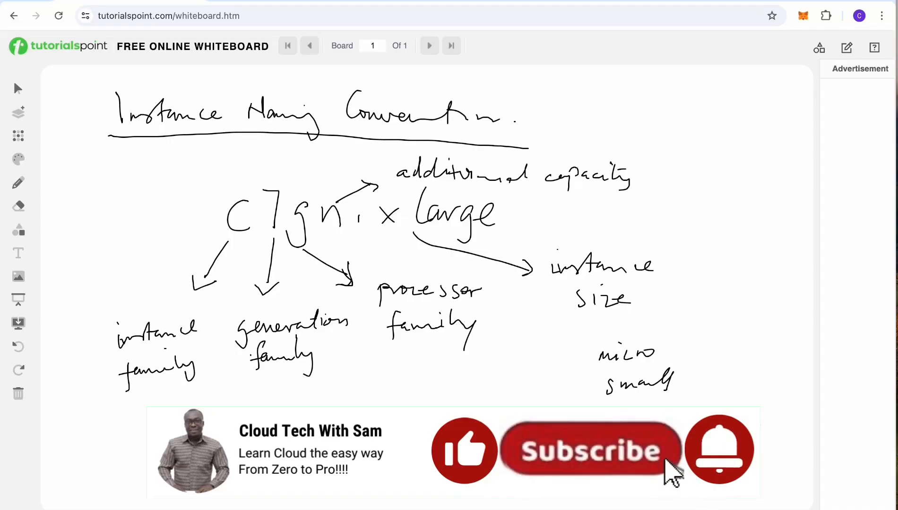
pyautogui.moveTo(616, 412); pyautogui.dragTo(669, 417)
pyautogui.moveTo(619, 459); pyautogui.dragTo(695, 453)
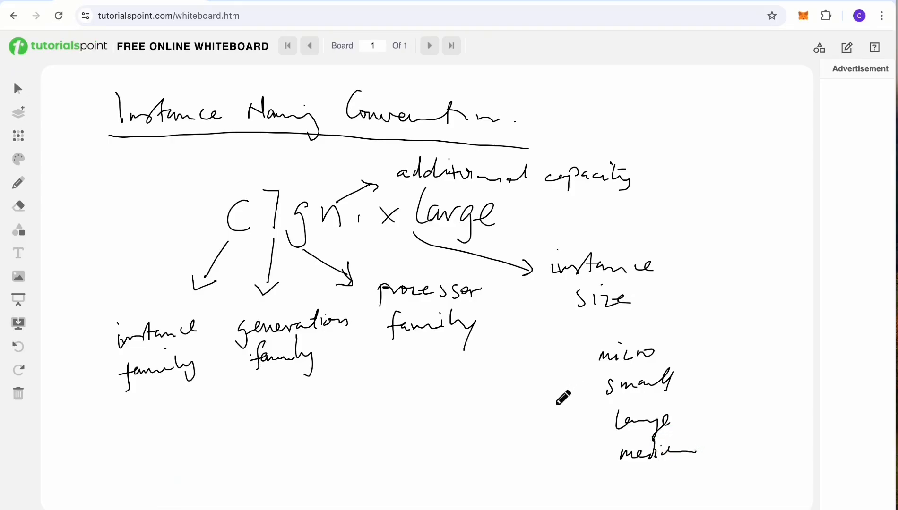
pyautogui.moveTo(623, 476)
pyautogui.mouseDown()
pyautogui.moveTo(632, 468)
pyautogui.moveTo(635, 476)
pyautogui.moveTo(670, 471)
pyautogui.mouseUp()
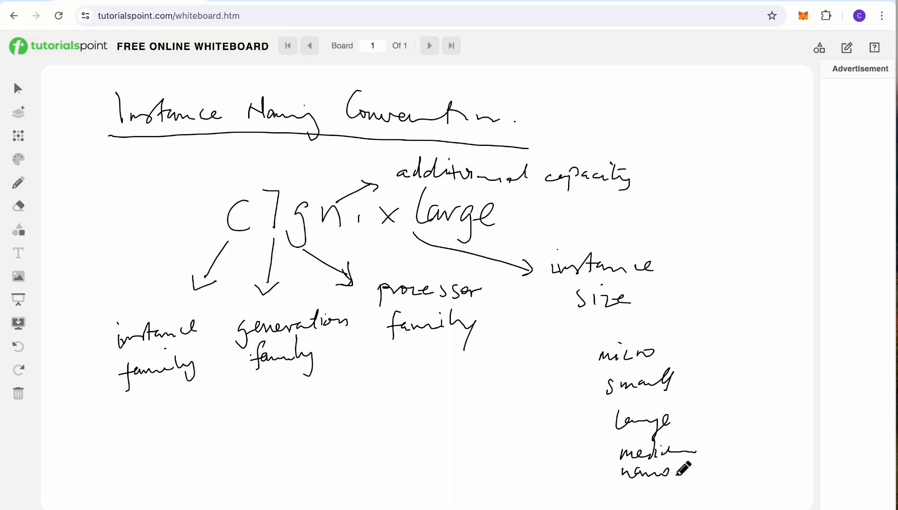
pyautogui.click(677, 476)
# Write the size multipliers "2x", "4x" and "12x" beside the size list, with "8x" above them
pyautogui.moveTo(520, 407); pyautogui.dragTo(548, 427)
pyautogui.moveTo(518, 454)
pyautogui.mouseDown()
pyautogui.moveTo(551, 453)
pyautogui.moveTo(523, 495)
pyautogui.moveTo(564, 482)
pyautogui.mouseUp()
pyautogui.moveTo(563, 471); pyautogui.dragTo(552, 483)
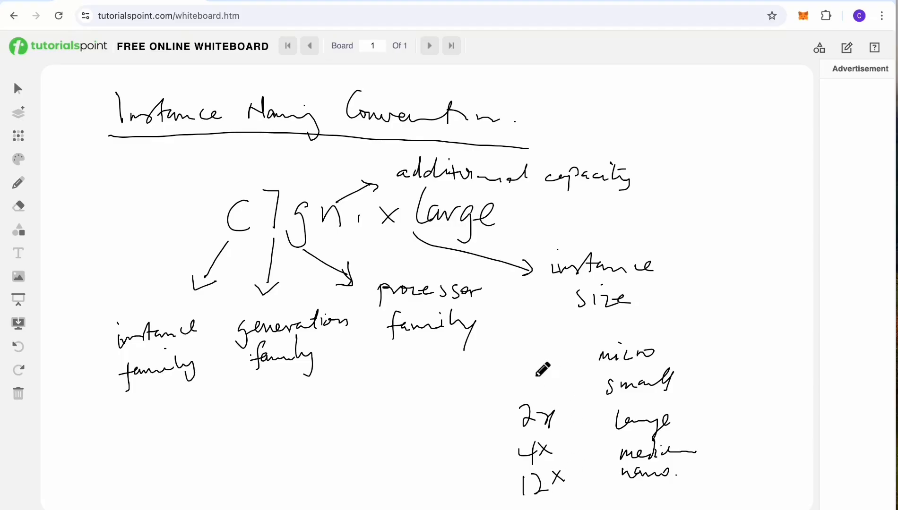
pyautogui.moveTo(532, 380)
pyautogui.mouseDown()
pyautogui.moveTo(539, 377)
pyautogui.moveTo(558, 396)
pyautogui.moveTo(546, 397)
pyautogui.mouseUp()
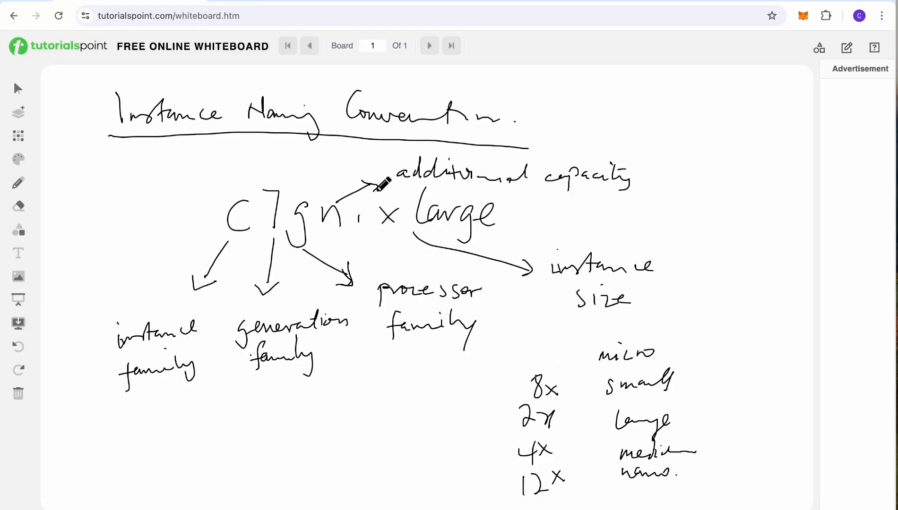
# Add a new board and write the underlined heading "Instance Family" near its top
pyautogui.click(20, 114)
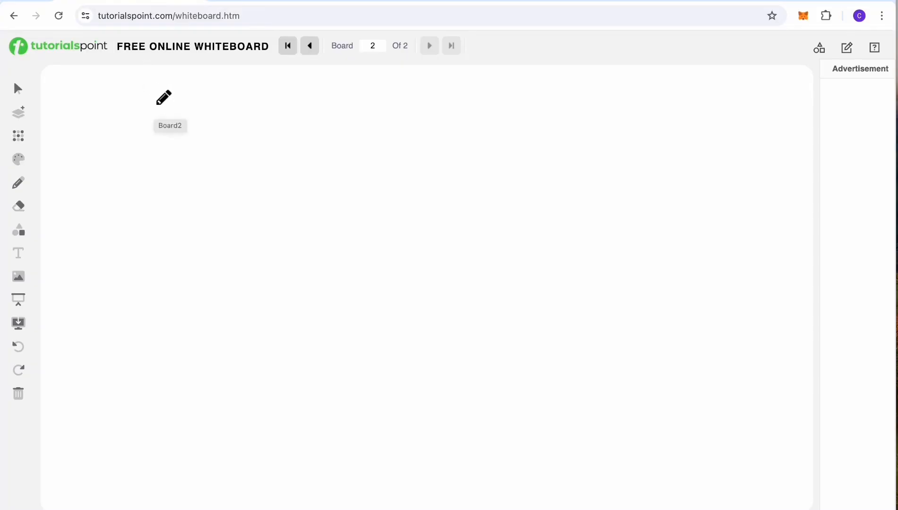
pyautogui.moveTo(160, 100)
pyautogui.mouseDown()
pyautogui.moveTo(165, 113)
pyautogui.moveTo(258, 113)
pyautogui.moveTo(237, 113)
pyautogui.moveTo(286, 94)
pyautogui.moveTo(291, 115)
pyautogui.moveTo(334, 112)
pyautogui.moveTo(326, 132)
pyautogui.mouseUp()
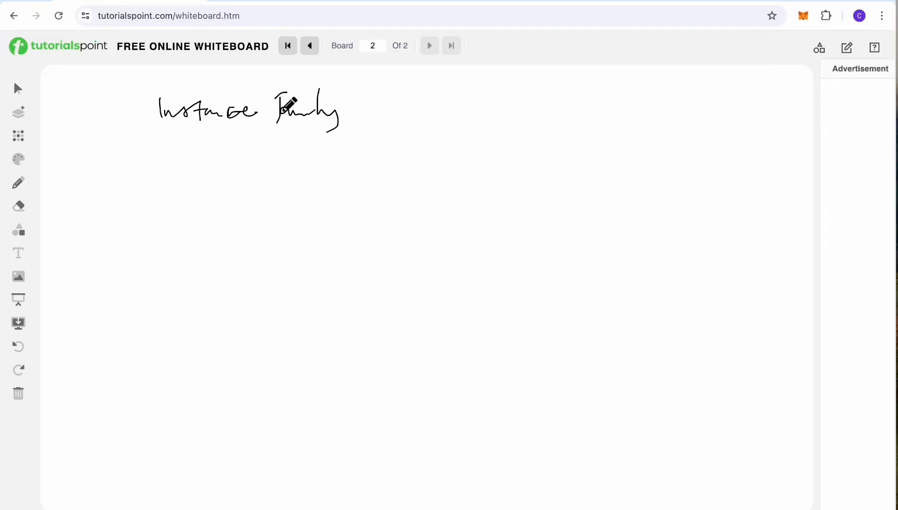
pyautogui.moveTo(161, 124); pyautogui.dragTo(317, 116)
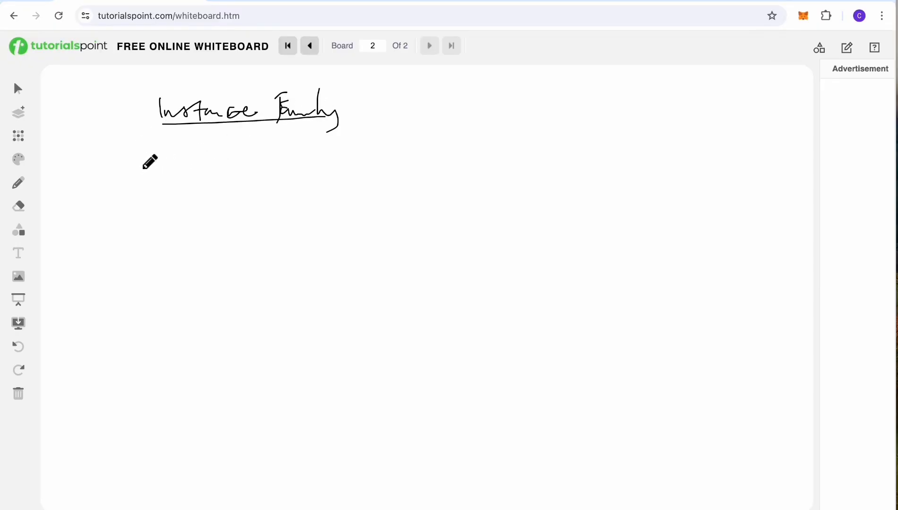
# Write "c – compute optimized" and "d – dense storage" as the first two lines below the Instance Family heading
pyautogui.moveTo(147, 165)
pyautogui.mouseDown()
pyautogui.moveTo(157, 174)
pyautogui.moveTo(314, 168)
pyautogui.mouseUp()
pyautogui.moveTo(338, 163); pyautogui.dragTo(454, 144)
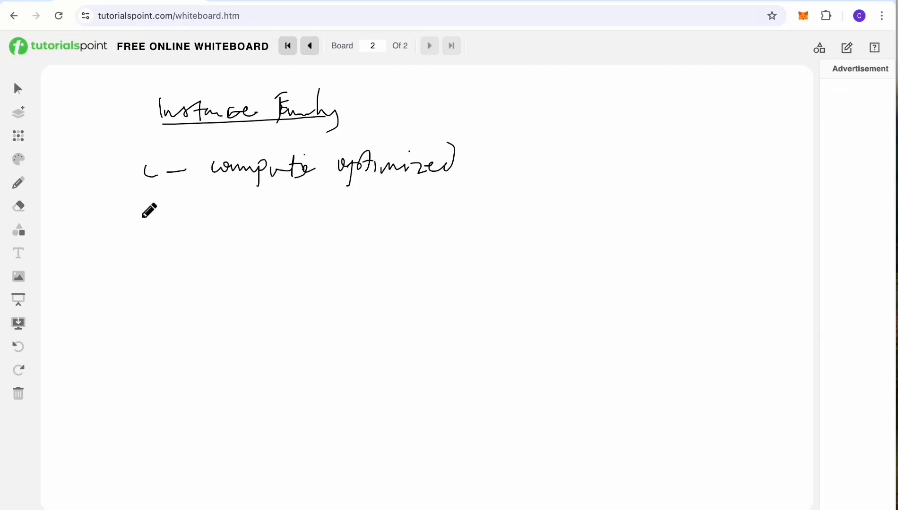
pyautogui.moveTo(152, 211)
pyautogui.mouseDown()
pyautogui.moveTo(154, 221)
pyautogui.moveTo(258, 201)
pyautogui.moveTo(256, 220)
pyautogui.moveTo(270, 208)
pyautogui.moveTo(322, 211)
pyautogui.mouseUp()
pyautogui.moveTo(336, 220); pyautogui.dragTo(412, 197)
# Add the lines "g – graphic intensive" and "i – storage optimized" below the dense storage entry
pyautogui.moveTo(153, 258)
pyautogui.mouseDown()
pyautogui.moveTo(140, 282)
pyautogui.moveTo(189, 268)
pyautogui.mouseUp()
pyautogui.moveTo(274, 254)
pyautogui.mouseDown()
pyautogui.moveTo(281, 262)
pyautogui.moveTo(501, 258)
pyautogui.mouseUp()
pyautogui.moveTo(144, 322)
pyautogui.mouseDown()
pyautogui.moveTo(152, 331)
pyautogui.moveTo(202, 323)
pyautogui.mouseUp()
pyautogui.click(145, 302)
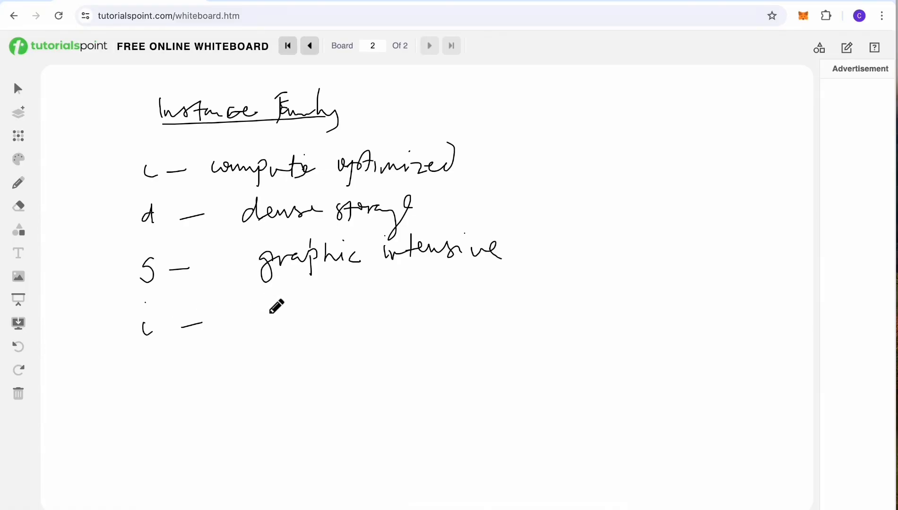
pyautogui.moveTo(273, 299)
pyautogui.mouseDown()
pyautogui.moveTo(267, 313)
pyautogui.moveTo(312, 306)
pyautogui.moveTo(335, 316)
pyautogui.moveTo(345, 305)
pyautogui.moveTo(383, 309)
pyautogui.moveTo(494, 281)
pyautogui.mouseUp()
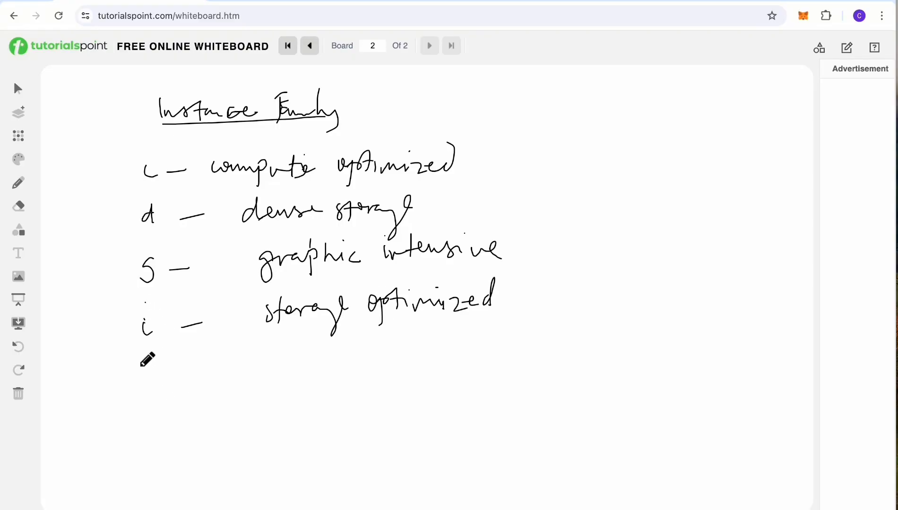
# Add the lines "m – General purpose" and "R – Memory optimized" below the storage optimized entry
pyautogui.moveTo(139, 384)
pyautogui.mouseDown()
pyautogui.moveTo(144, 376)
pyautogui.moveTo(155, 384)
pyautogui.moveTo(208, 375)
pyautogui.mouseUp()
pyautogui.moveTo(265, 361)
pyautogui.mouseDown()
pyautogui.moveTo(293, 374)
pyautogui.moveTo(334, 367)
pyautogui.moveTo(354, 380)
pyautogui.moveTo(372, 368)
pyautogui.moveTo(435, 372)
pyautogui.mouseUp()
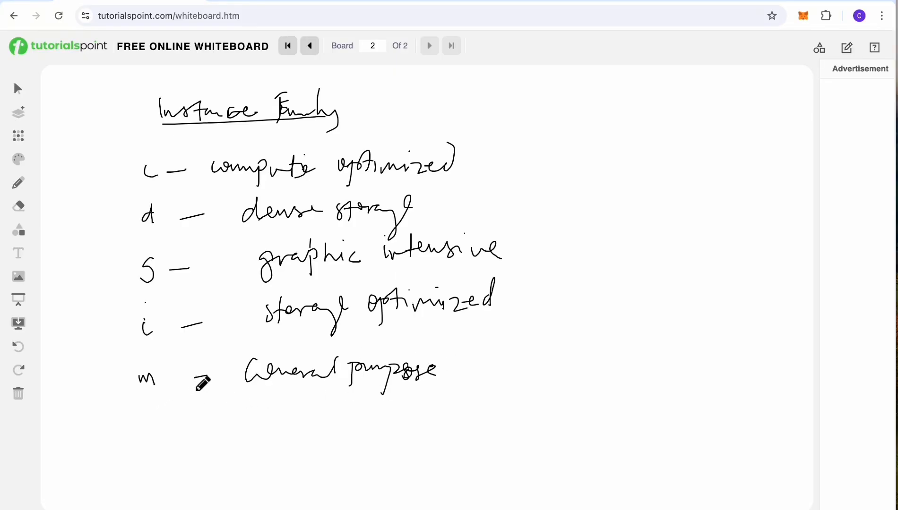
pyautogui.moveTo(137, 424); pyautogui.dragTo(205, 416)
pyautogui.moveTo(262, 427)
pyautogui.mouseDown()
pyautogui.moveTo(362, 428)
pyautogui.moveTo(398, 407)
pyautogui.moveTo(506, 383)
pyautogui.mouseUp()
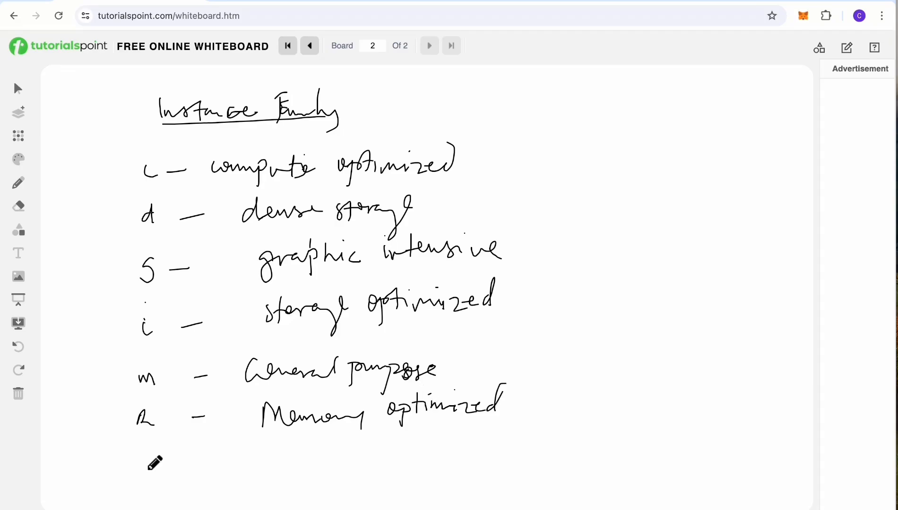
# Add the line "t – burstable performance" with the example "t2.micro" written after a dash
pyautogui.moveTo(140, 444); pyautogui.dragTo(145, 470)
pyautogui.moveTo(131, 458)
pyautogui.mouseDown()
pyautogui.moveTo(201, 455)
pyautogui.moveTo(260, 467)
pyautogui.moveTo(357, 452)
pyautogui.moveTo(383, 468)
pyautogui.moveTo(427, 451)
pyautogui.moveTo(525, 456)
pyautogui.moveTo(588, 442)
pyautogui.mouseUp()
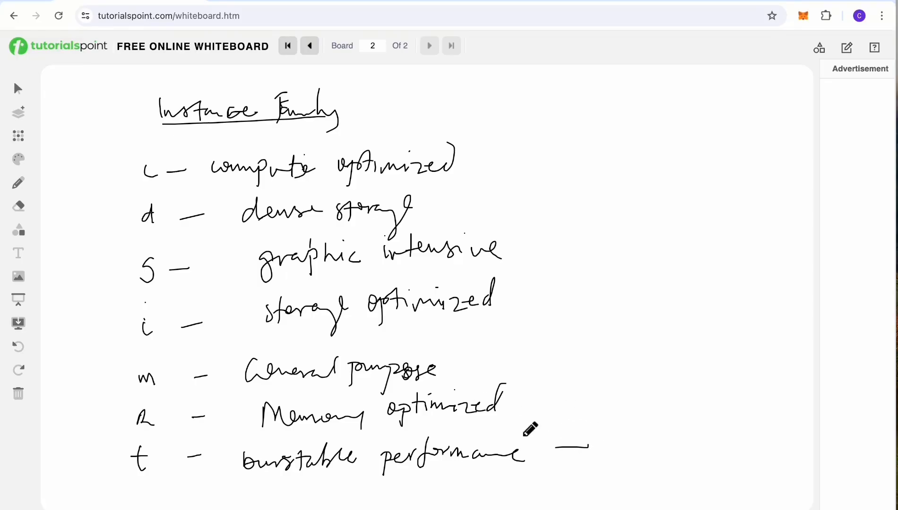
pyautogui.moveTo(611, 435)
pyautogui.mouseDown()
pyautogui.moveTo(612, 456)
pyautogui.moveTo(613, 443)
pyautogui.moveTo(630, 458)
pyautogui.moveTo(703, 445)
pyautogui.mouseUp()
pyautogui.click(632, 452)
pyautogui.click(664, 434)
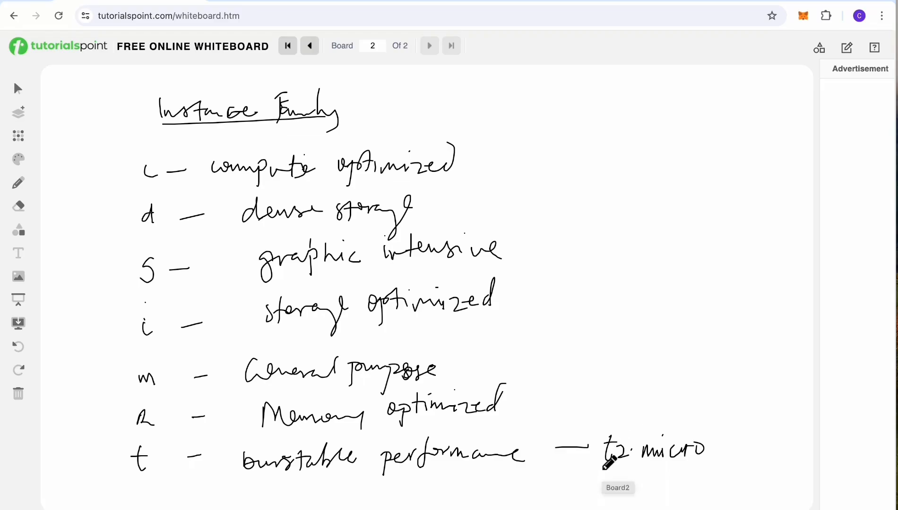
pyautogui.moveTo(202, 418); pyautogui.dragTo(207, 423)
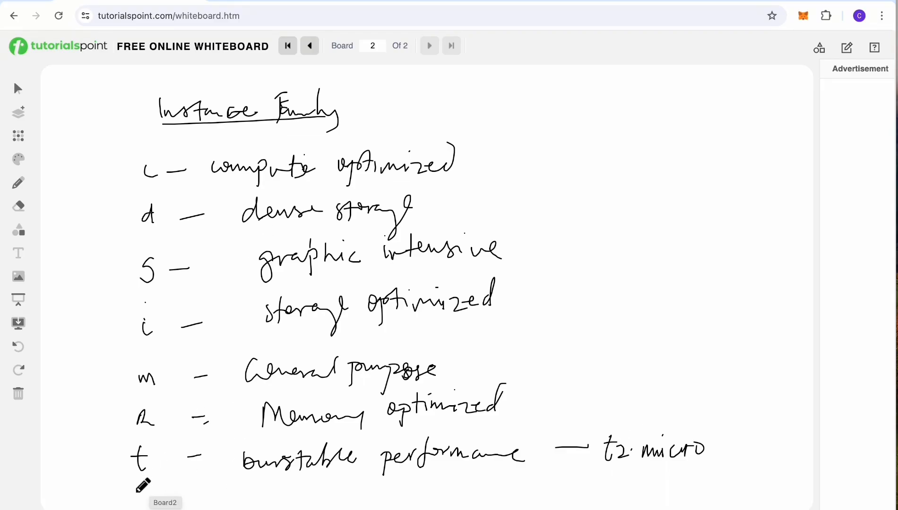
# Add the line "P – GPU accelerated" at the end of the instance family list
pyautogui.moveTo(139, 483)
pyautogui.mouseDown()
pyautogui.moveTo(140, 506)
pyautogui.moveTo(144, 489)
pyautogui.moveTo(202, 495)
pyautogui.mouseUp()
pyautogui.click(180, 497)
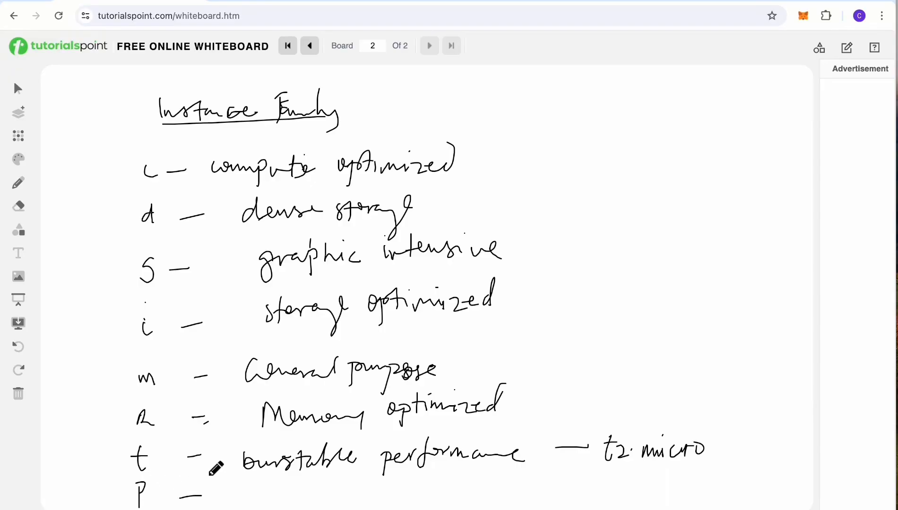
pyautogui.moveTo(272, 478)
pyautogui.mouseDown()
pyautogui.moveTo(270, 496)
pyautogui.moveTo(281, 499)
pyautogui.moveTo(282, 485)
pyautogui.moveTo(311, 497)
pyautogui.mouseUp()
pyautogui.moveTo(364, 479)
pyautogui.mouseDown()
pyautogui.moveTo(367, 491)
pyautogui.moveTo(496, 478)
pyautogui.moveTo(507, 492)
pyautogui.moveTo(482, 468)
pyautogui.mouseUp()
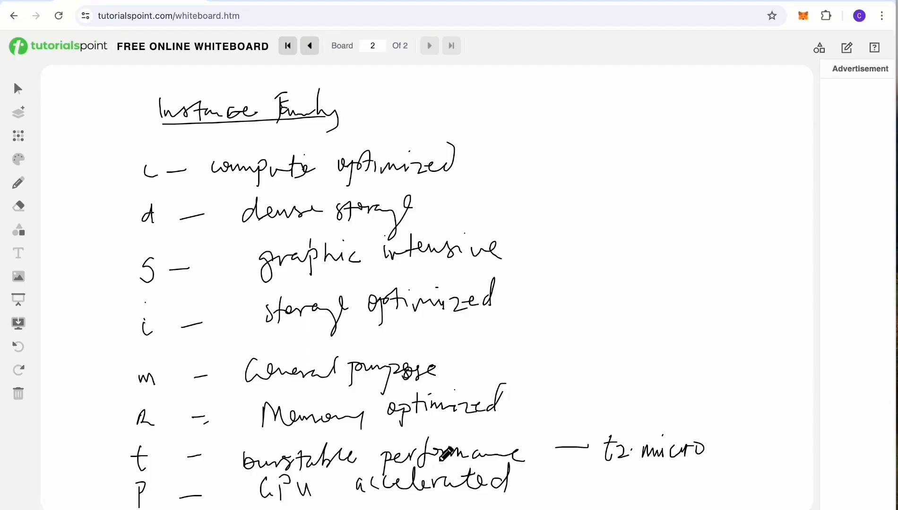
# On a new board, write the underlined heading "Processor family" and the lines "a – AMD processor" and "g – AWS graviton processors"
pyautogui.click(19, 115)
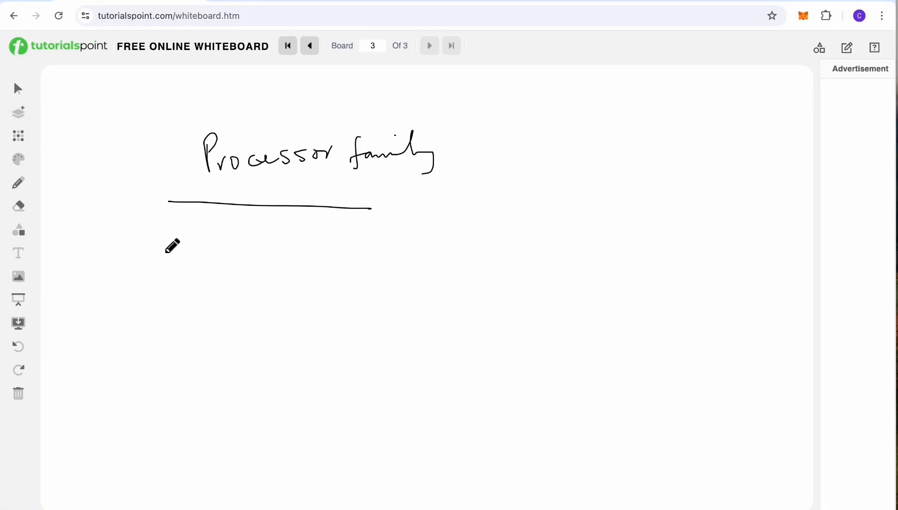
pyautogui.moveTo(194, 244)
pyautogui.mouseDown()
pyautogui.moveTo(202, 259)
pyautogui.moveTo(290, 243)
pyautogui.moveTo(303, 251)
pyautogui.moveTo(302, 232)
pyautogui.moveTo(313, 258)
pyautogui.moveTo(341, 251)
pyautogui.moveTo(367, 226)
pyautogui.moveTo(369, 237)
pyautogui.moveTo(394, 238)
pyautogui.moveTo(455, 225)
pyautogui.mouseUp()
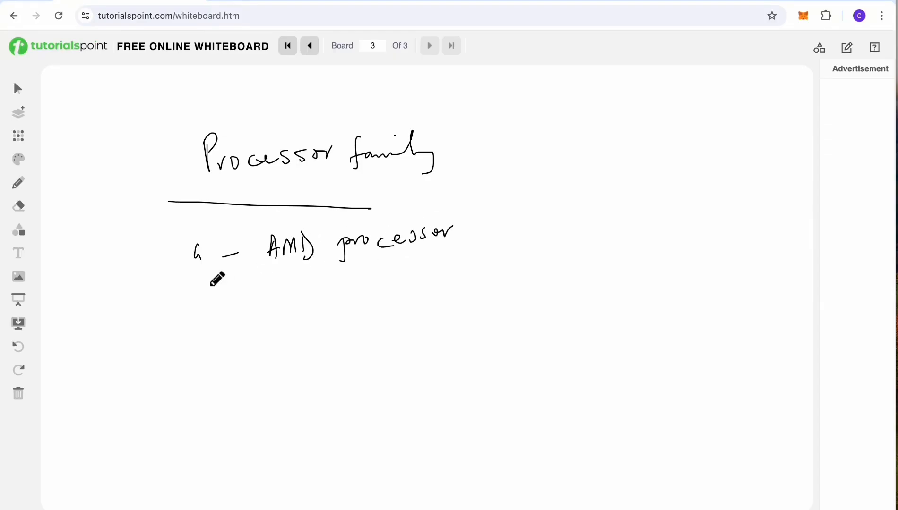
pyautogui.moveTo(202, 316)
pyautogui.mouseDown()
pyautogui.moveTo(189, 339)
pyautogui.moveTo(284, 313)
pyautogui.moveTo(414, 312)
pyautogui.mouseUp()
pyautogui.click(405, 285)
pyautogui.moveTo(407, 308)
pyautogui.mouseDown()
pyautogui.moveTo(423, 302)
pyautogui.moveTo(469, 317)
pyautogui.moveTo(476, 295)
pyautogui.moveTo(536, 291)
pyautogui.mouseUp()
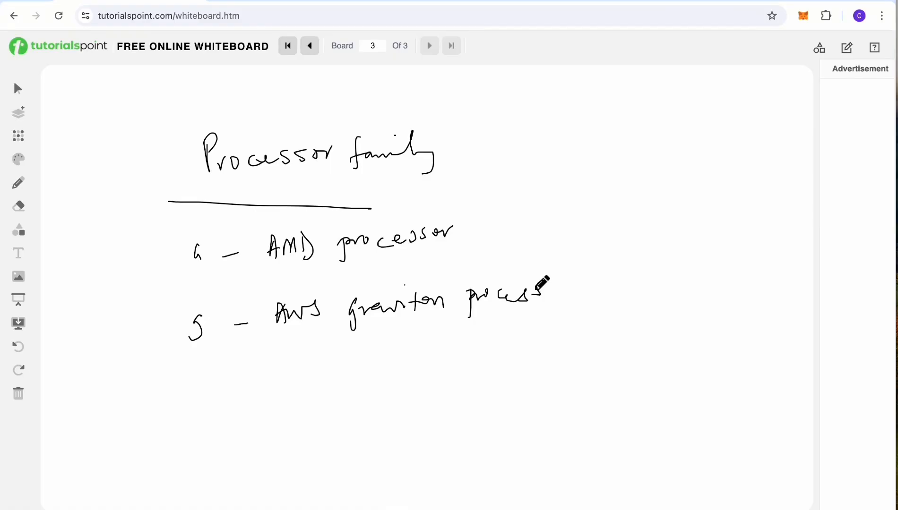
pyautogui.moveTo(536, 291); pyautogui.dragTo(577, 282)
# Mark the heading and the "g" entry with short strokes, and add the line "i – intel processor" below
pyautogui.moveTo(262, 154); pyautogui.dragTo(181, 195)
pyautogui.moveTo(221, 324); pyautogui.dragTo(216, 340)
pyautogui.click(193, 364)
pyautogui.moveTo(191, 383)
pyautogui.mouseDown()
pyautogui.moveTo(302, 378)
pyautogui.moveTo(315, 364)
pyautogui.moveTo(331, 373)
pyautogui.moveTo(343, 352)
pyautogui.moveTo(486, 344)
pyautogui.mouseUp()
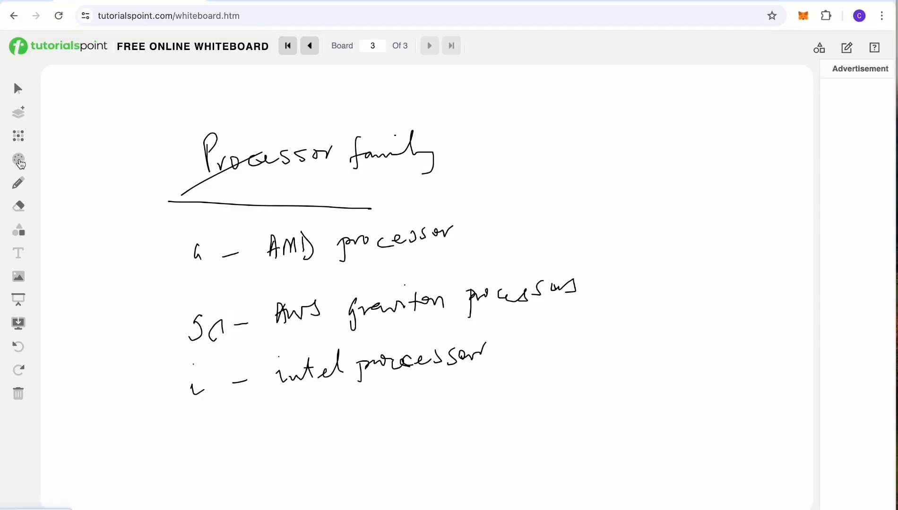
# Add a new board and write the heading "Additional Capacity" near its top
pyautogui.click(15, 111)
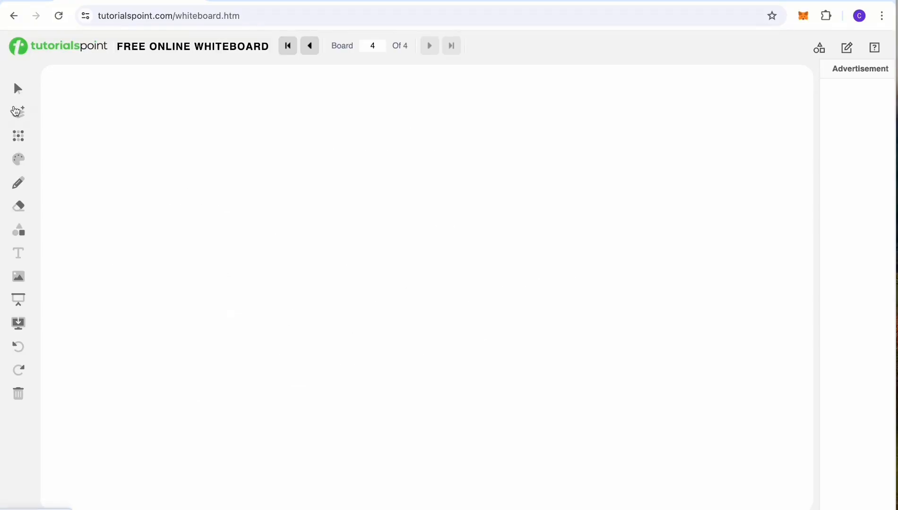
pyautogui.moveTo(212, 174)
pyautogui.mouseDown()
pyautogui.moveTo(315, 165)
pyautogui.moveTo(358, 147)
pyautogui.moveTo(362, 169)
pyautogui.mouseUp()
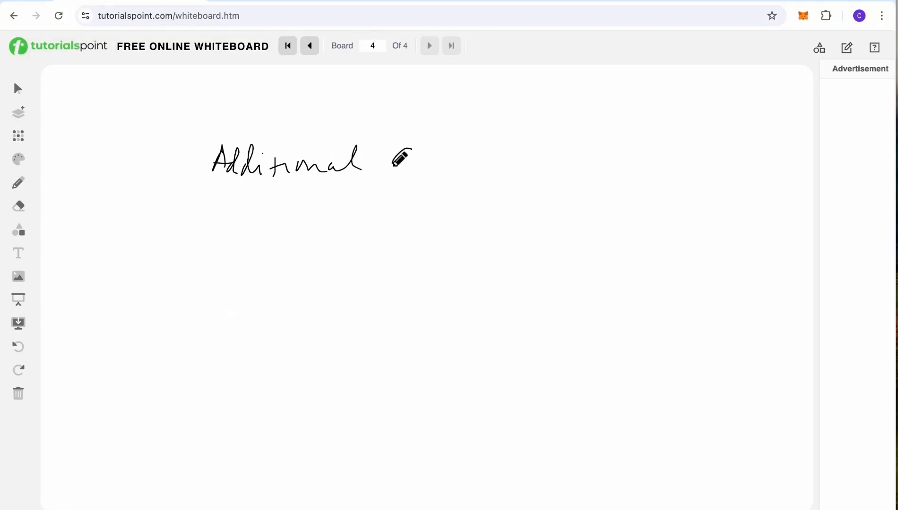
pyautogui.moveTo(408, 151)
pyautogui.mouseDown()
pyautogui.moveTo(422, 176)
pyautogui.moveTo(437, 160)
pyautogui.moveTo(467, 165)
pyautogui.moveTo(483, 152)
pyautogui.moveTo(490, 183)
pyautogui.mouseUp()
pyautogui.moveTo(478, 153); pyautogui.dragTo(500, 151)
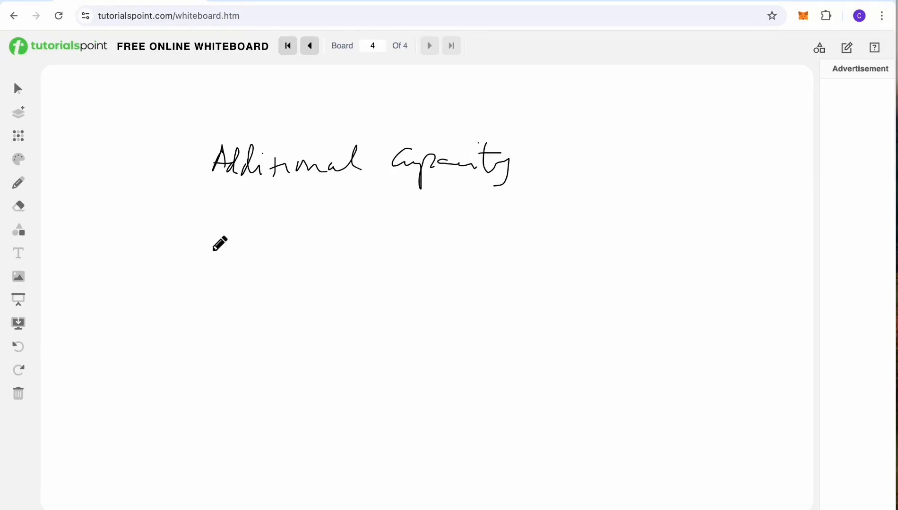
# Write the lines "b – block storage" and "d – instance store volume" below the Additional Capacity heading
pyautogui.moveTo(199, 233); pyautogui.dragTo(207, 255)
pyautogui.moveTo(215, 253); pyautogui.dragTo(235, 252)
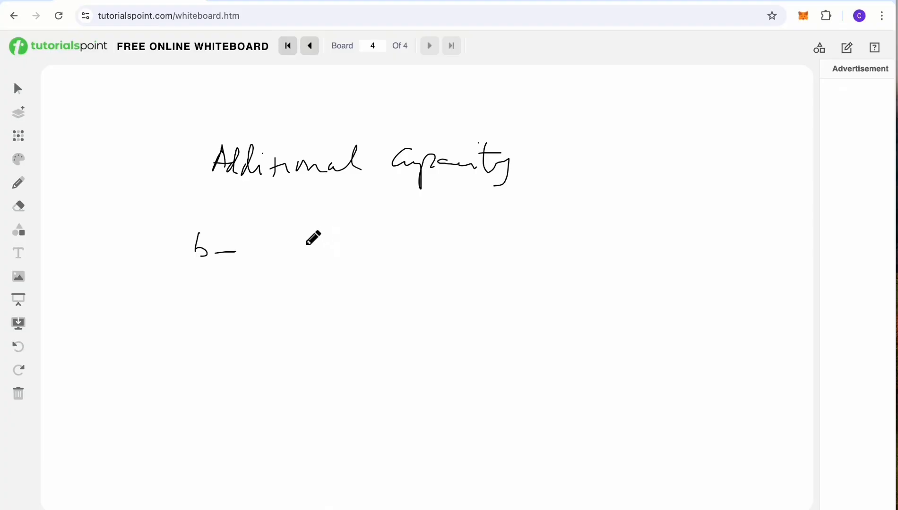
pyautogui.moveTo(292, 222); pyautogui.dragTo(296, 244)
pyautogui.moveTo(314, 244)
pyautogui.mouseDown()
pyautogui.moveTo(344, 225)
pyautogui.moveTo(385, 235)
pyautogui.moveTo(397, 224)
pyautogui.moveTo(429, 235)
pyautogui.moveTo(461, 226)
pyautogui.mouseUp()
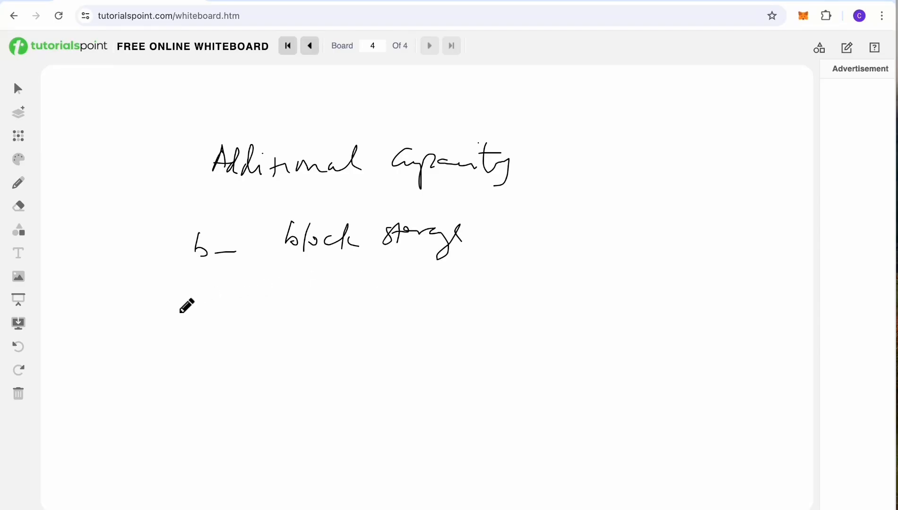
pyautogui.moveTo(203, 299)
pyautogui.mouseDown()
pyautogui.moveTo(203, 324)
pyautogui.moveTo(228, 312)
pyautogui.mouseUp()
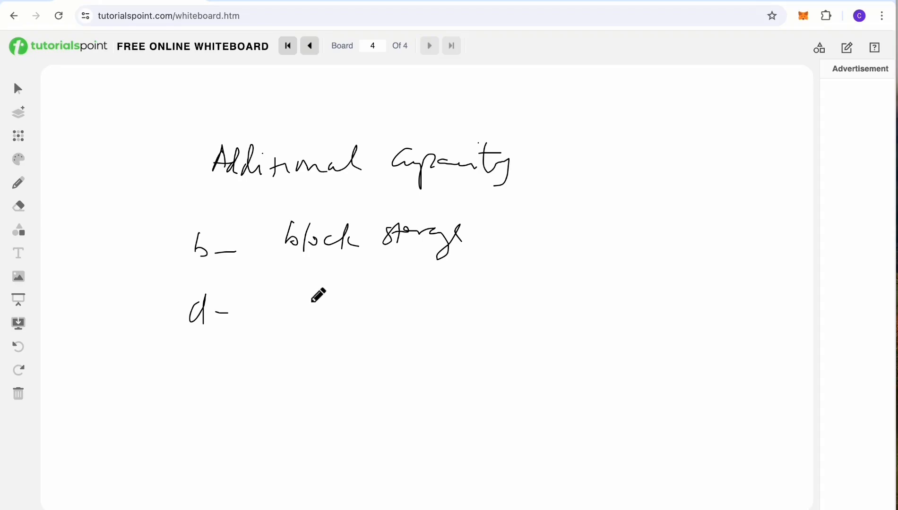
pyautogui.moveTo(297, 296); pyautogui.dragTo(300, 313)
pyautogui.click(301, 282)
pyautogui.moveTo(312, 295)
pyautogui.mouseDown()
pyautogui.moveTo(337, 310)
pyautogui.moveTo(364, 292)
pyautogui.moveTo(360, 303)
pyautogui.moveTo(404, 291)
pyautogui.moveTo(418, 302)
pyautogui.moveTo(497, 292)
pyautogui.mouseUp()
pyautogui.moveTo(520, 289); pyautogui.dragTo(590, 290)
# Add the lines "n – network and EBS optimized" and "z – high performance" below the instance store volume entry
pyautogui.moveTo(189, 367); pyautogui.dragTo(207, 369)
pyautogui.moveTo(233, 360)
pyautogui.mouseDown()
pyautogui.moveTo(467, 343)
pyautogui.moveTo(496, 330)
pyautogui.moveTo(500, 347)
pyautogui.moveTo(520, 333)
pyautogui.mouseUp()
pyautogui.moveTo(549, 337); pyautogui.dragTo(657, 327)
pyautogui.moveTo(661, 329); pyautogui.dragTo(665, 329)
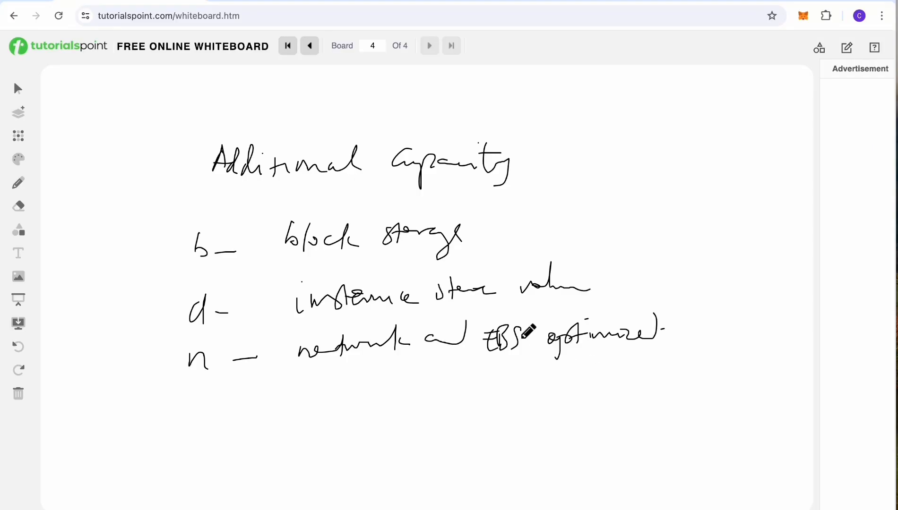
pyautogui.moveTo(179, 401)
pyautogui.mouseDown()
pyautogui.moveTo(211, 417)
pyautogui.moveTo(263, 400)
pyautogui.moveTo(325, 405)
pyautogui.moveTo(344, 386)
pyautogui.moveTo(355, 405)
pyautogui.moveTo(404, 392)
pyautogui.mouseUp()
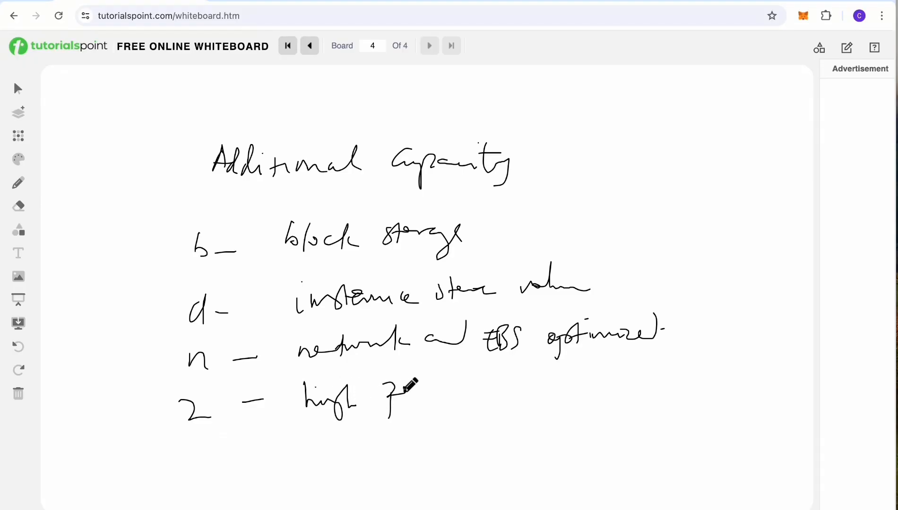
pyautogui.moveTo(404, 392); pyautogui.dragTo(563, 389)
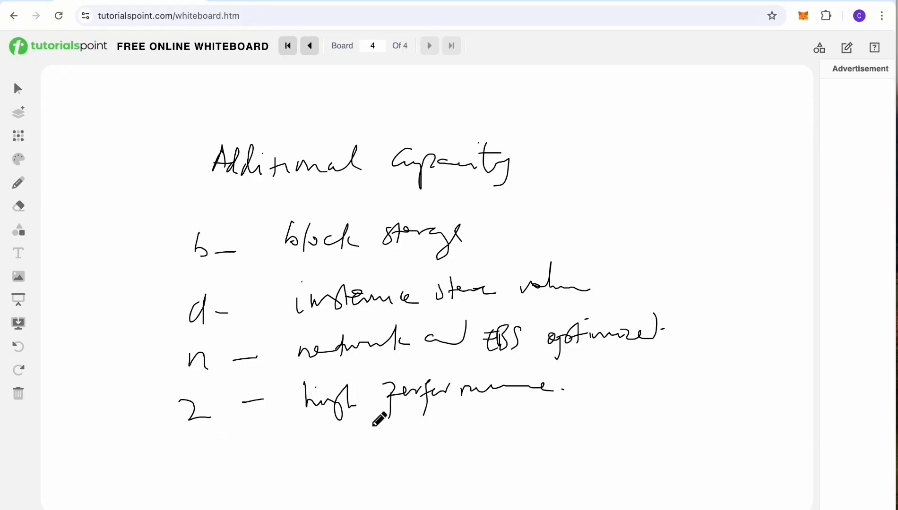
# Add a new board and write the heading "Regions and Availability (AZ)" across its top
pyautogui.click(19, 115)
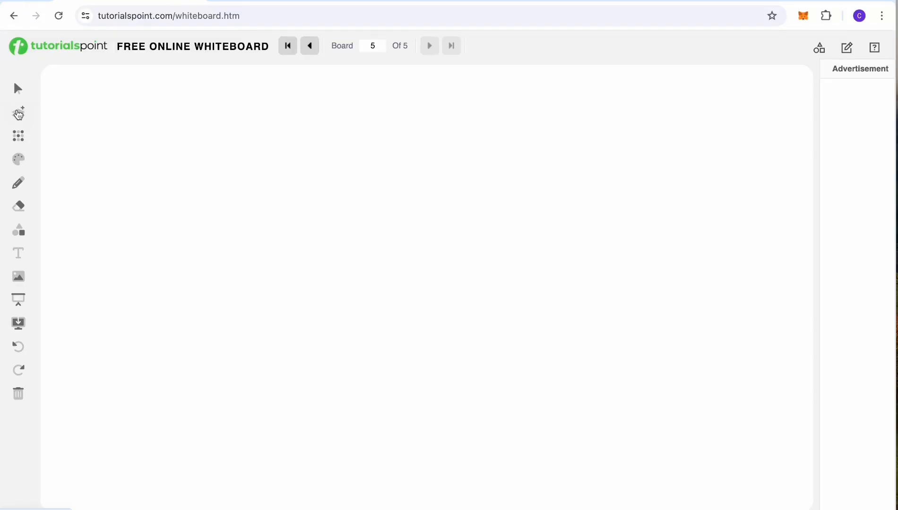
pyautogui.moveTo(125, 152)
pyautogui.mouseDown()
pyautogui.moveTo(133, 119)
pyautogui.moveTo(156, 143)
pyautogui.moveTo(230, 151)
pyautogui.moveTo(319, 142)
pyautogui.moveTo(307, 149)
pyautogui.moveTo(352, 142)
pyautogui.moveTo(376, 152)
pyautogui.moveTo(410, 138)
pyautogui.moveTo(461, 150)
pyautogui.moveTo(505, 126)
pyautogui.moveTo(508, 163)
pyautogui.moveTo(553, 114)
pyautogui.moveTo(572, 126)
pyautogui.moveTo(578, 147)
pyautogui.mouseUp()
pyautogui.moveTo(581, 114)
pyautogui.mouseDown()
pyautogui.moveTo(587, 146)
pyautogui.moveTo(576, 163)
pyautogui.mouseUp()
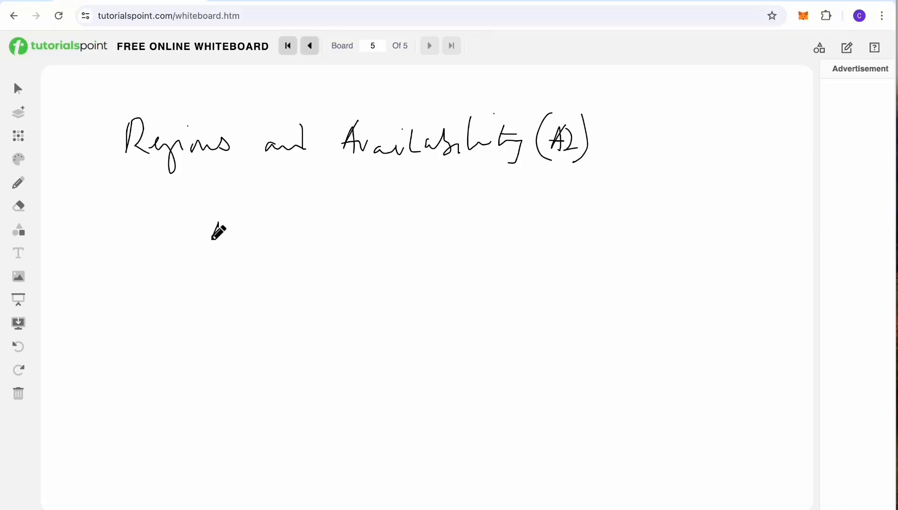
# Write "A", "B" and "C" in a row below the heading, mark A and B, and add the note "pricing" underneath
pyautogui.moveTo(212, 239)
pyautogui.mouseDown()
pyautogui.moveTo(215, 232)
pyautogui.moveTo(212, 242)
pyautogui.mouseUp()
pyautogui.moveTo(258, 216); pyautogui.dragTo(265, 235)
pyautogui.moveTo(332, 214); pyautogui.dragTo(337, 235)
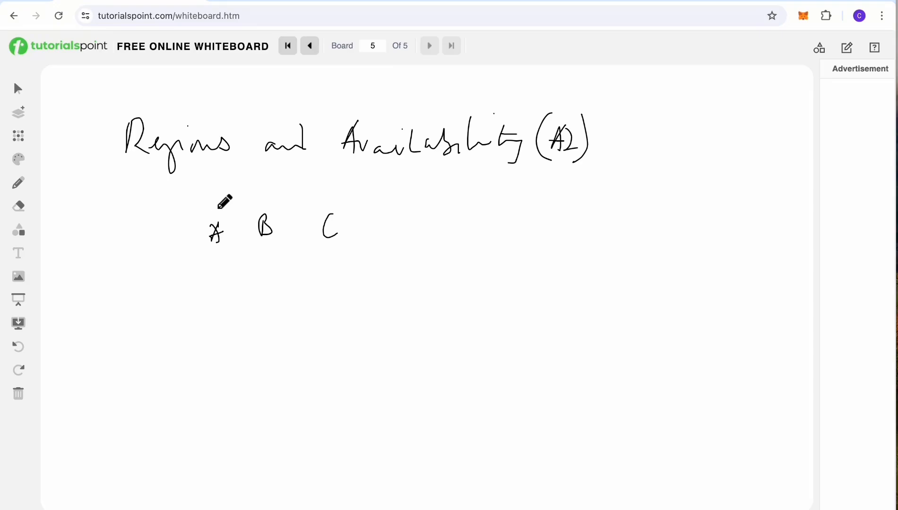
pyautogui.moveTo(220, 207)
pyautogui.mouseDown()
pyautogui.moveTo(210, 216)
pyautogui.moveTo(218, 210)
pyautogui.mouseUp()
pyautogui.moveTo(262, 209); pyautogui.dragTo(255, 240)
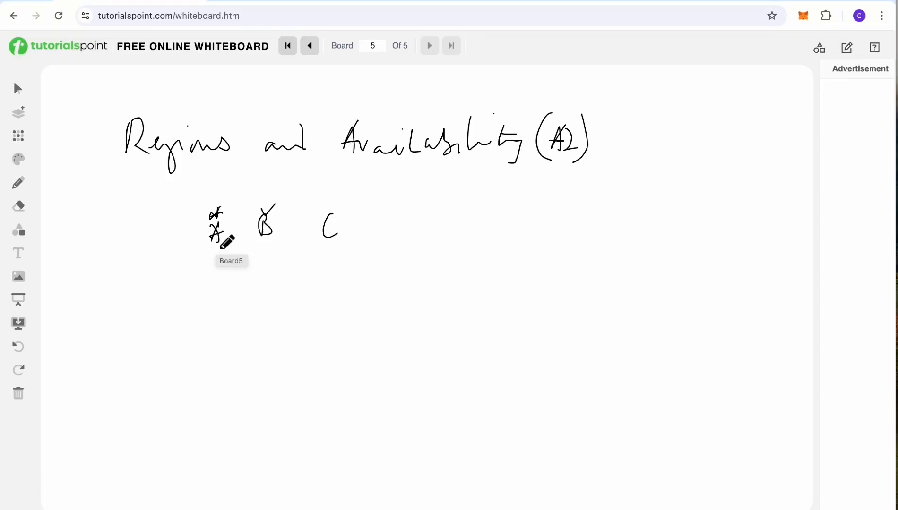
pyautogui.moveTo(199, 279)
pyautogui.mouseDown()
pyautogui.moveTo(194, 287)
pyautogui.moveTo(244, 283)
pyautogui.moveTo(246, 295)
pyautogui.mouseUp()
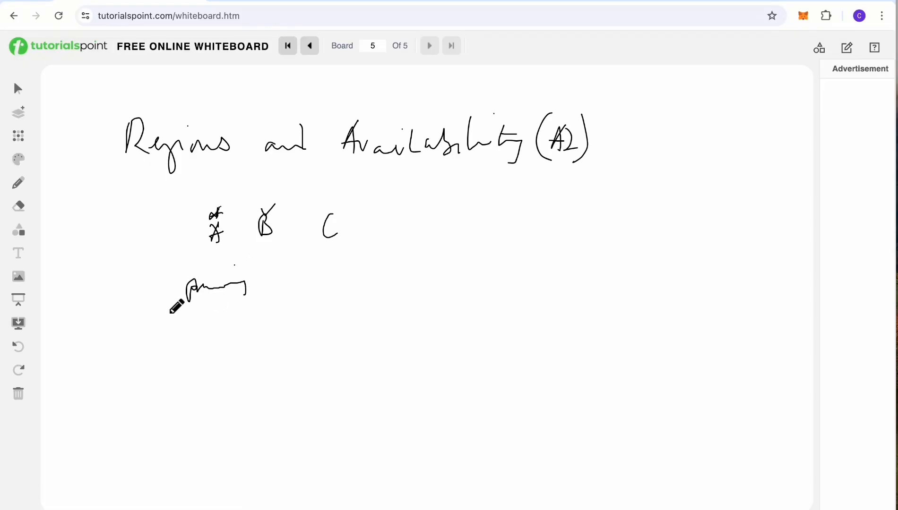
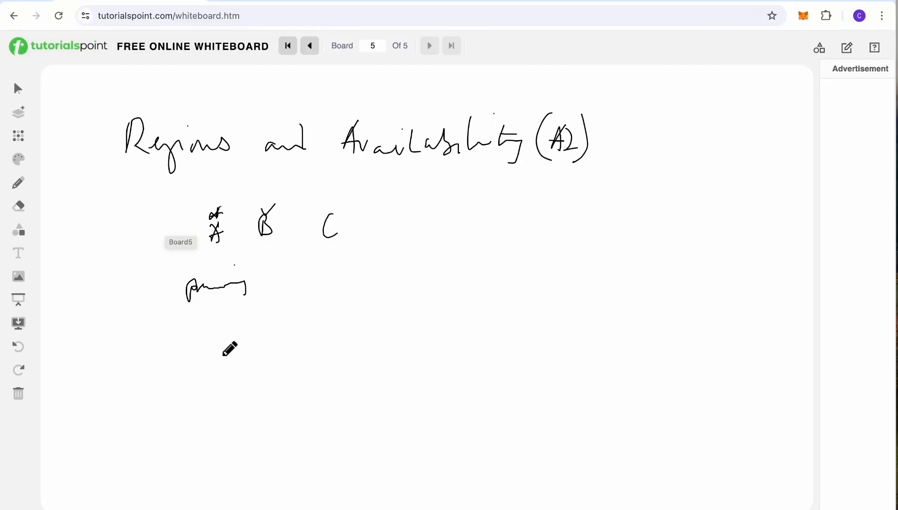
pyautogui.moveTo(214, 353)
pyautogui.mouseDown()
pyautogui.moveTo(220, 337)
pyautogui.moveTo(335, 343)
pyautogui.moveTo(363, 331)
pyautogui.moveTo(390, 351)
pyautogui.moveTo(381, 352)
pyautogui.mouseUp()
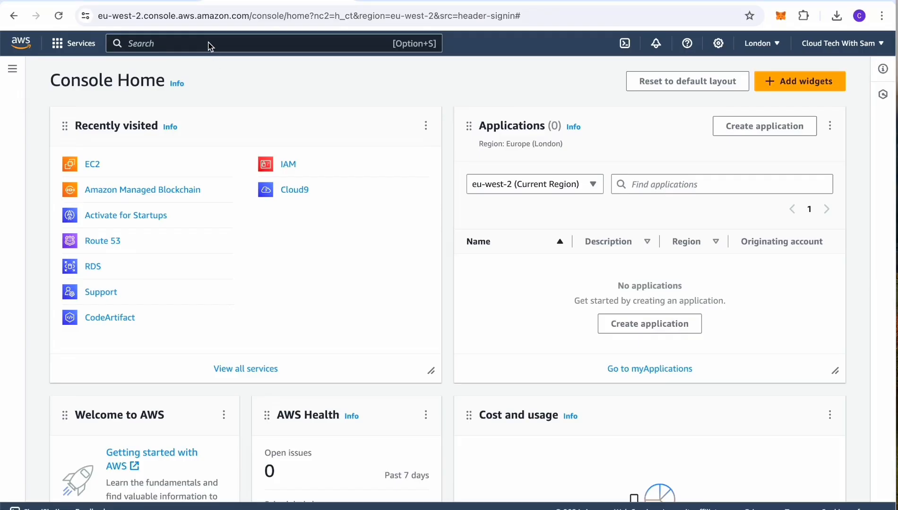
# Switch to the AWS console, find and open the EC2 service, and check the list of selectable regions
pyautogui.press('capslock')
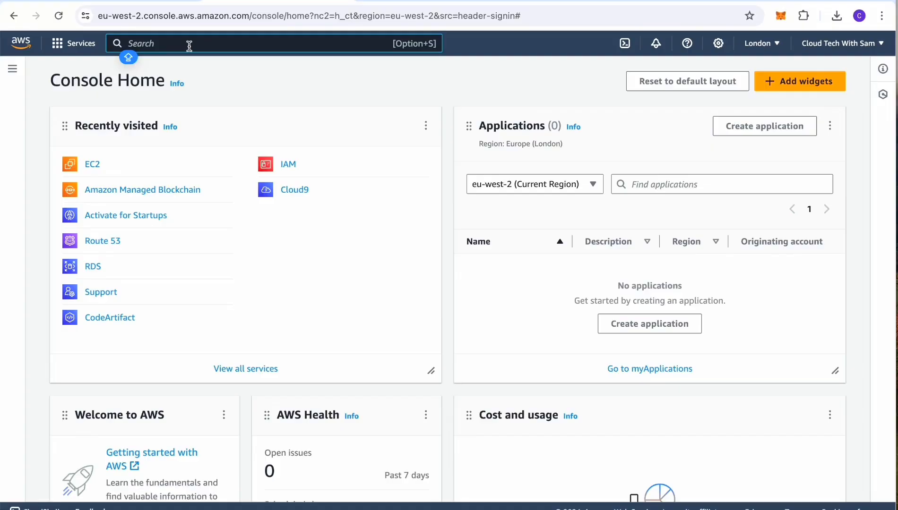
pyautogui.write('EC2')
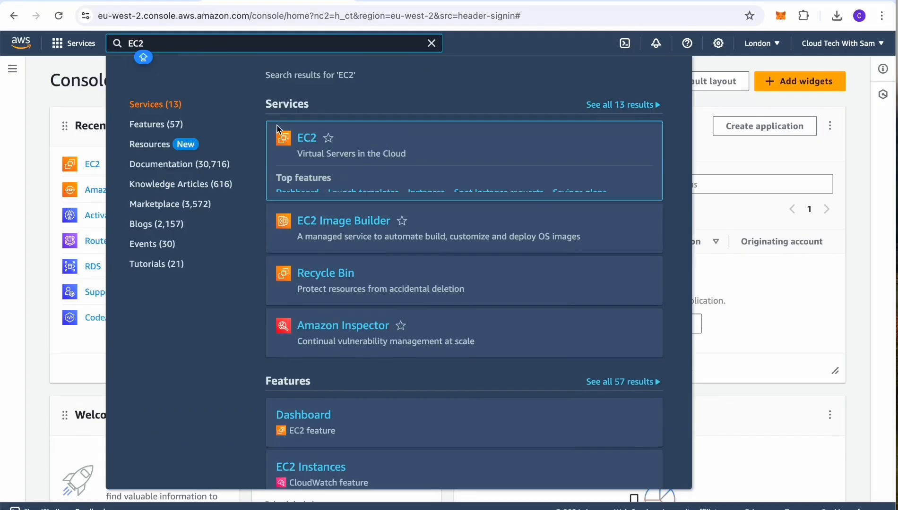
pyautogui.click(303, 138)
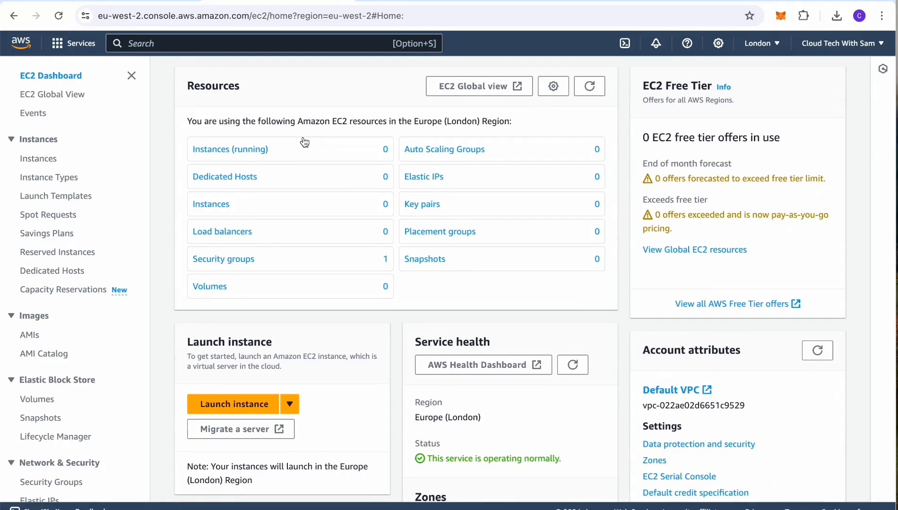
pyautogui.click(762, 44)
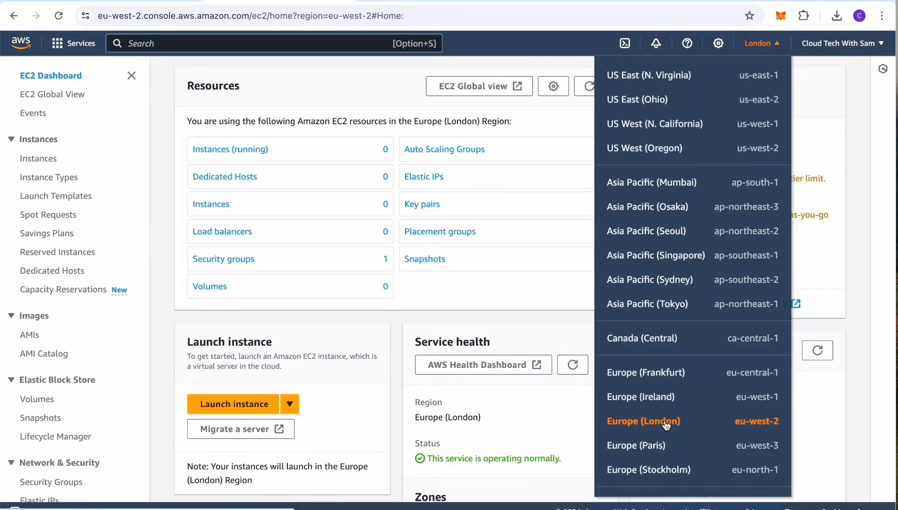
pyautogui.click(296, 92)
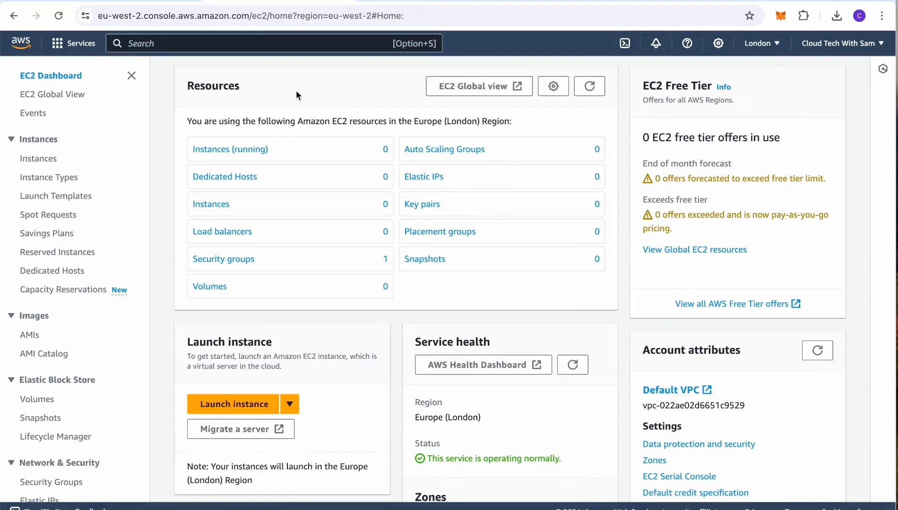
# Start launching a new EC2 instance and name it Cloudtech
pyautogui.click(217, 405)
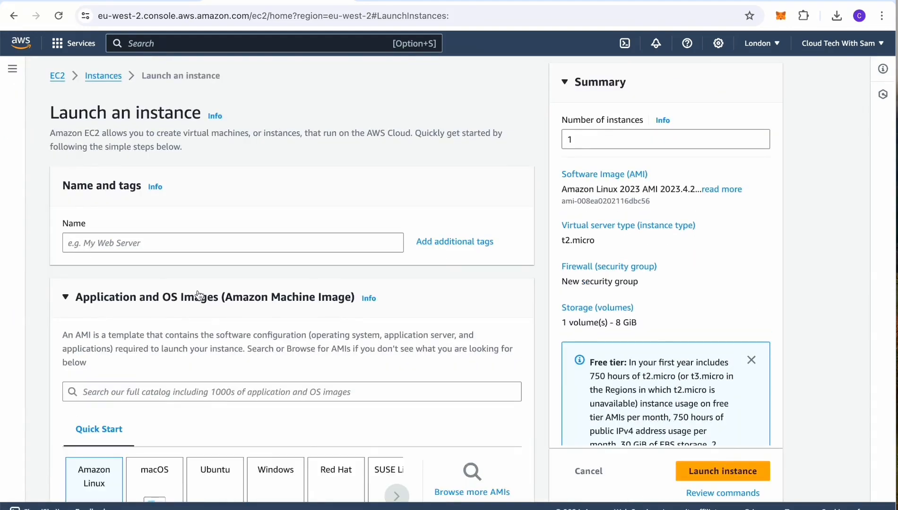
pyautogui.click(111, 242)
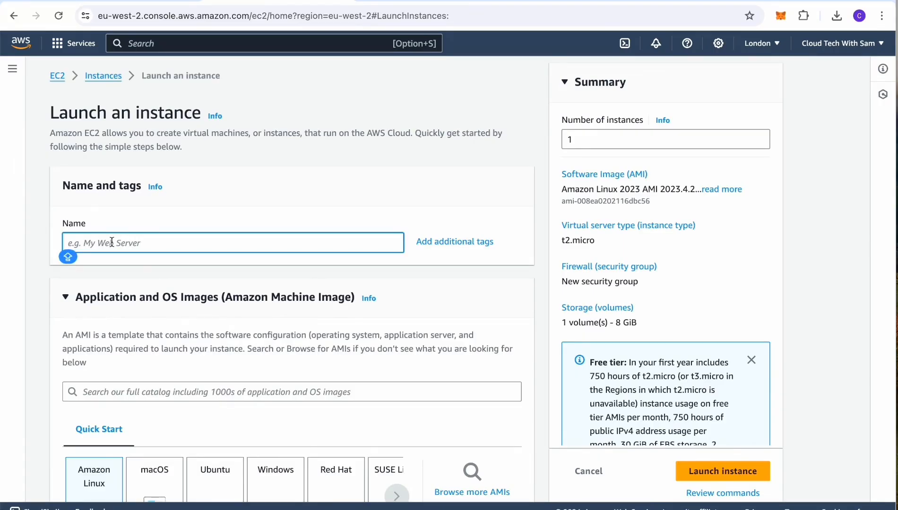
pyautogui.press('capslock')
pyautogui.write('Cloudtech')
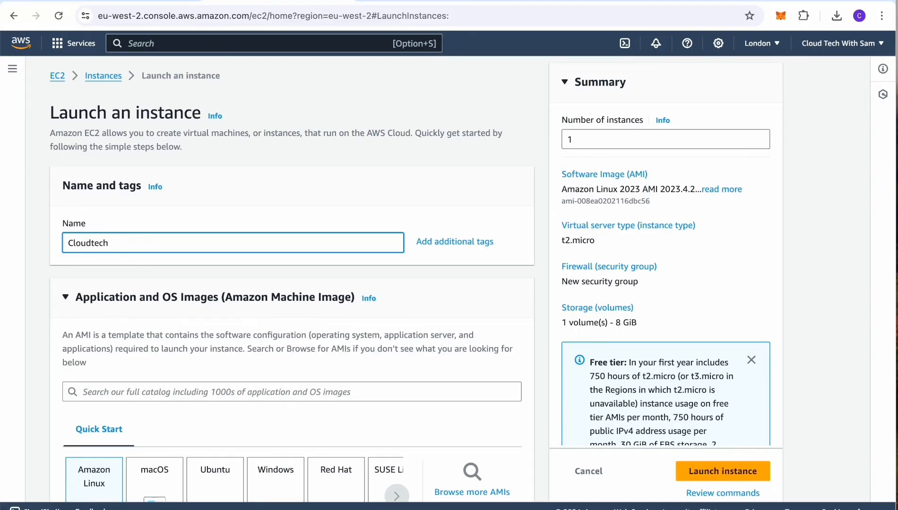
# Choose Ubuntu as the quick-start operating system image for the instance
pyautogui.scroll(-2, 292, 284)
pyautogui.scroll(-2, 292, 283)
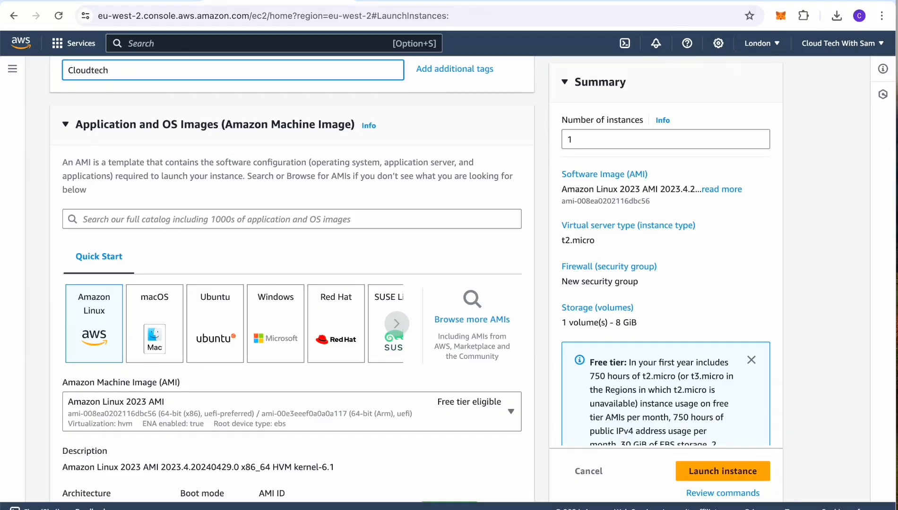
pyautogui.scroll(-1, 291, 283)
pyautogui.scroll(-2, 292, 282)
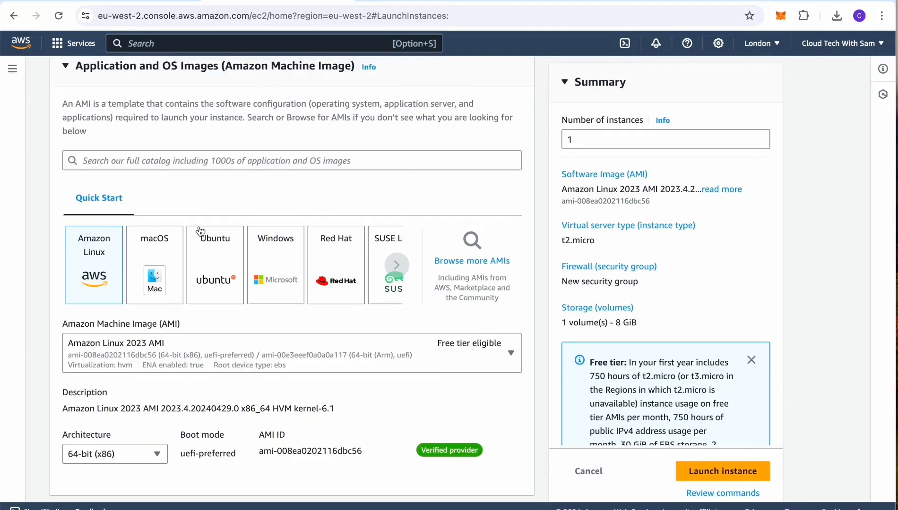
pyautogui.click(212, 267)
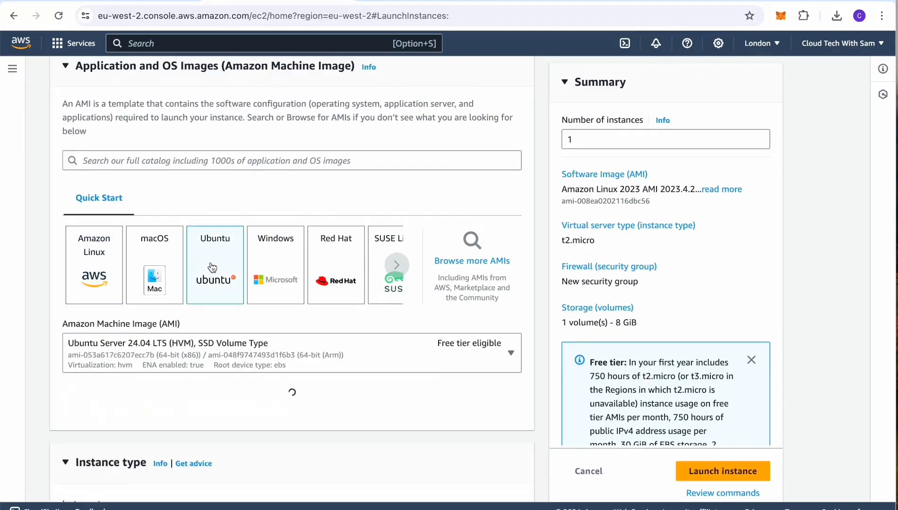
# Review the available Ubuntu machine images, keeping the current selection, and look over the instance type settings
pyautogui.scroll(-3, 212, 267)
pyautogui.scroll(-1, 212, 267)
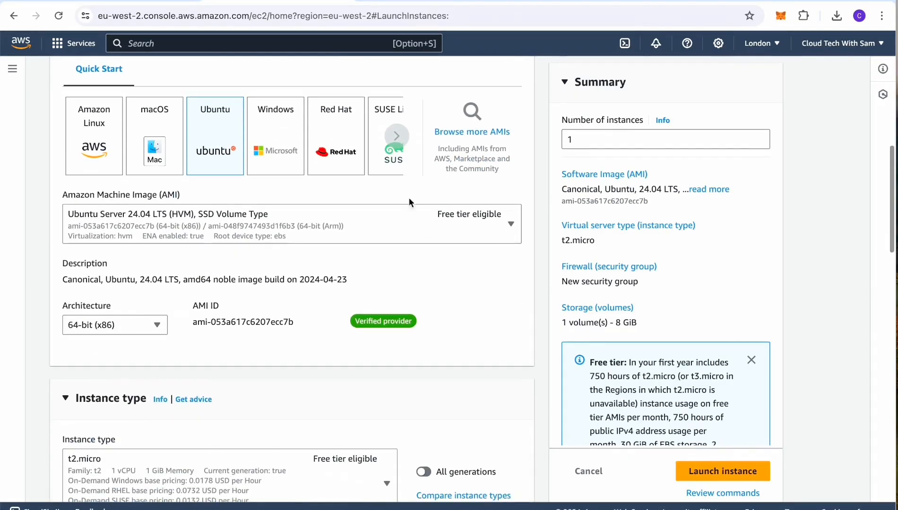
pyautogui.click(509, 225)
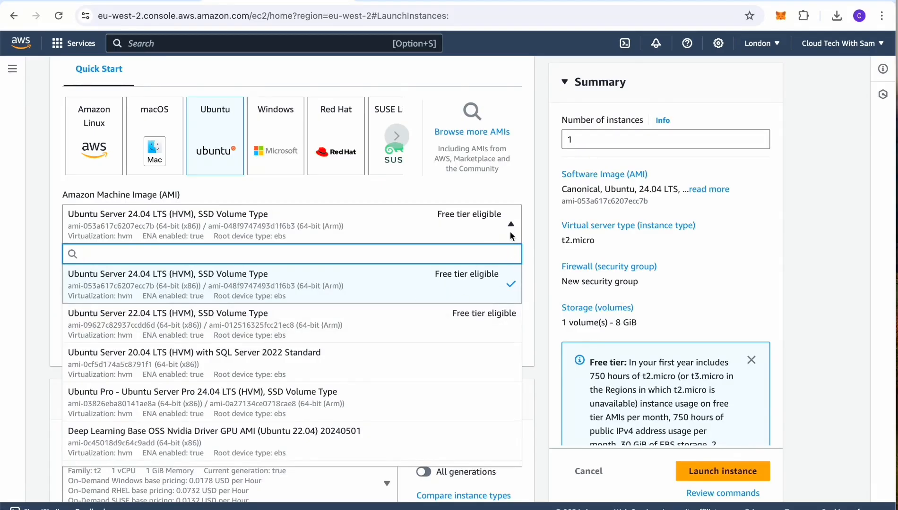
pyautogui.click(510, 231)
pyautogui.scroll(-1, 203, 431)
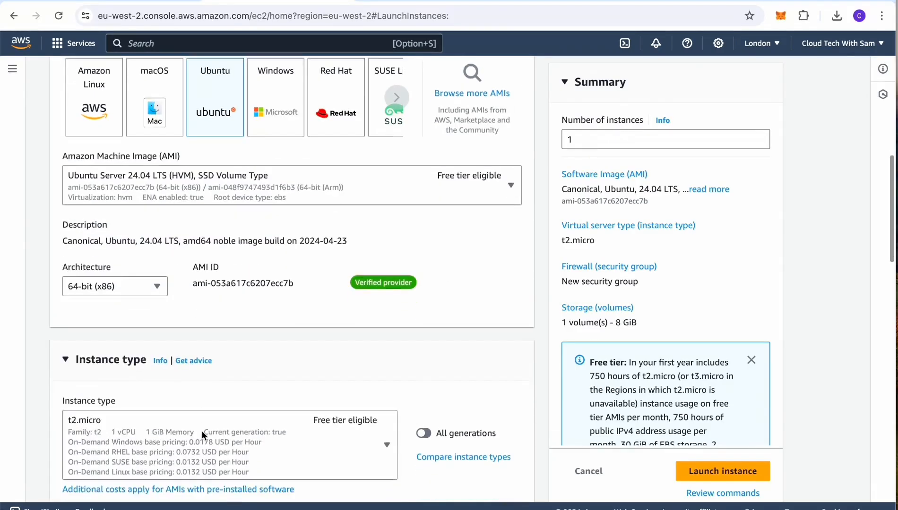
pyautogui.scroll(-4, 202, 431)
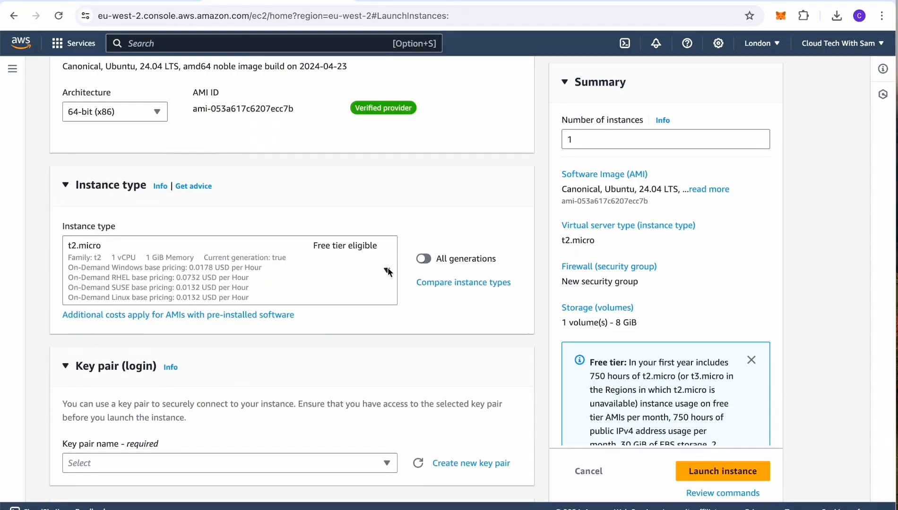
# Include all generations in the instance type choices and filter the list by r7
pyautogui.click(387, 271)
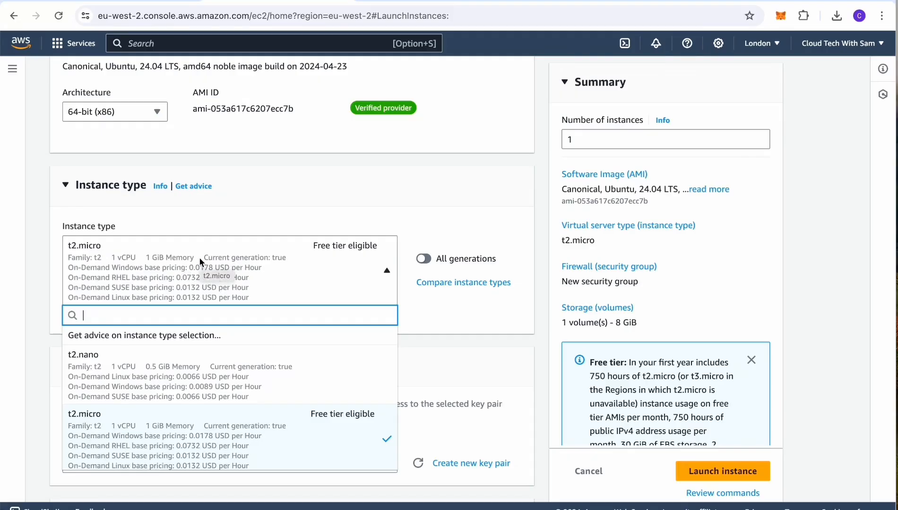
pyautogui.click(423, 259)
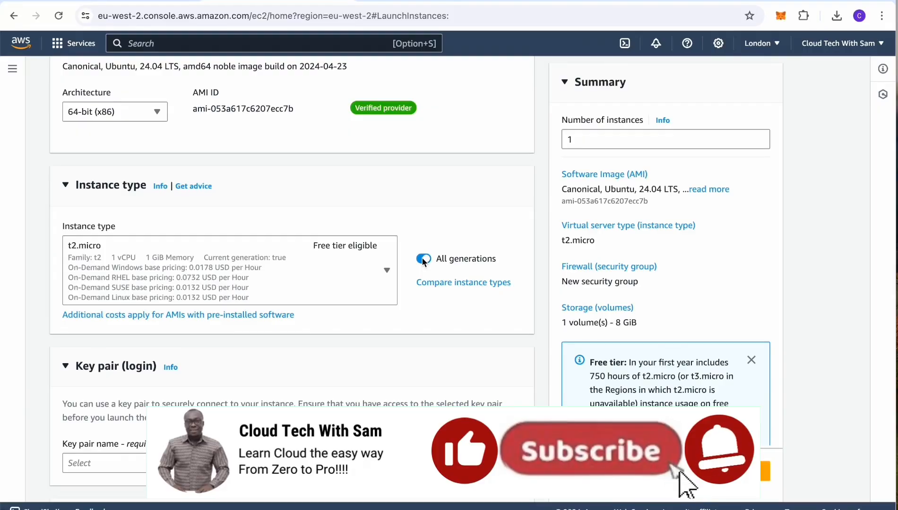
pyautogui.click(386, 271)
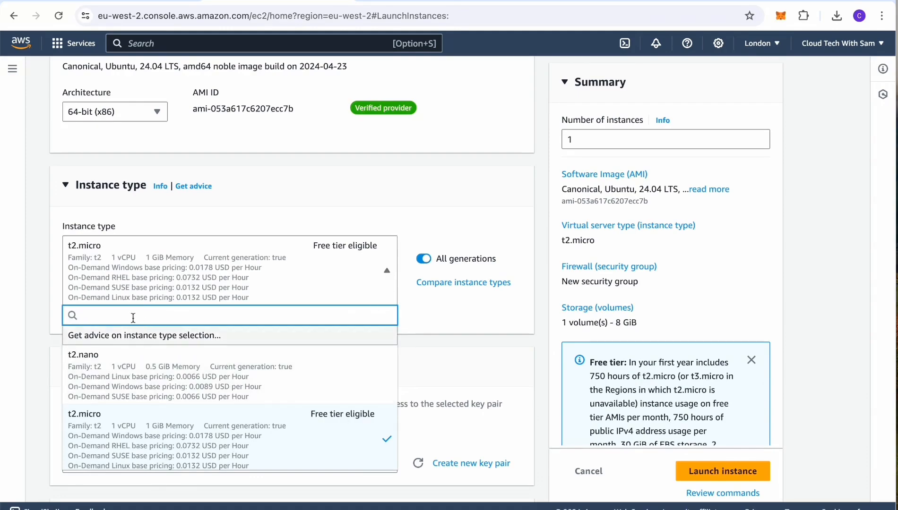
pyautogui.write('r')
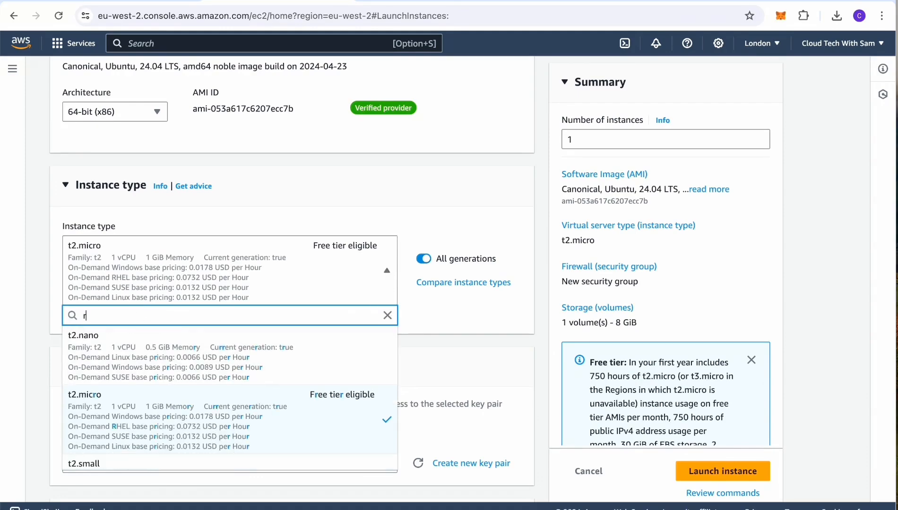
pyautogui.write('7')
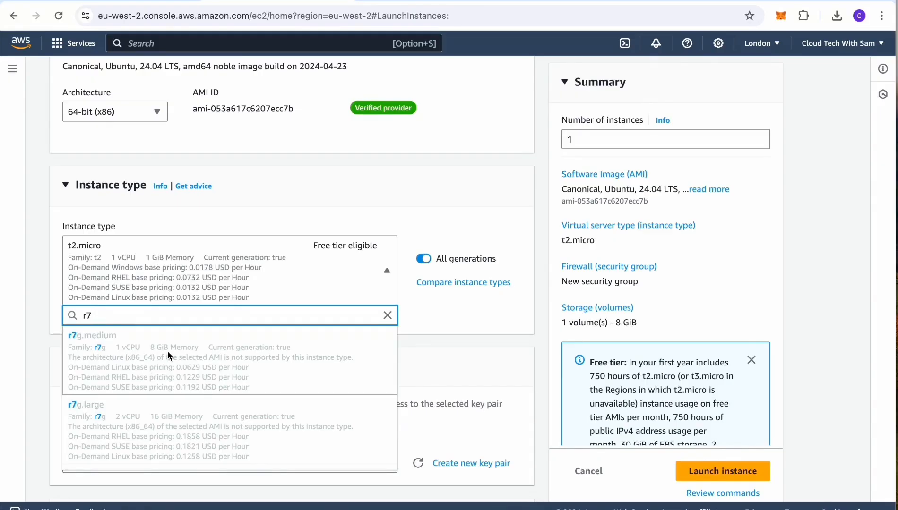
# Examine the r7g and r7i instance sizes, comparing their vCPU counts, memory and hourly on-demand pricing
pyautogui.scroll(-2, 167, 351)
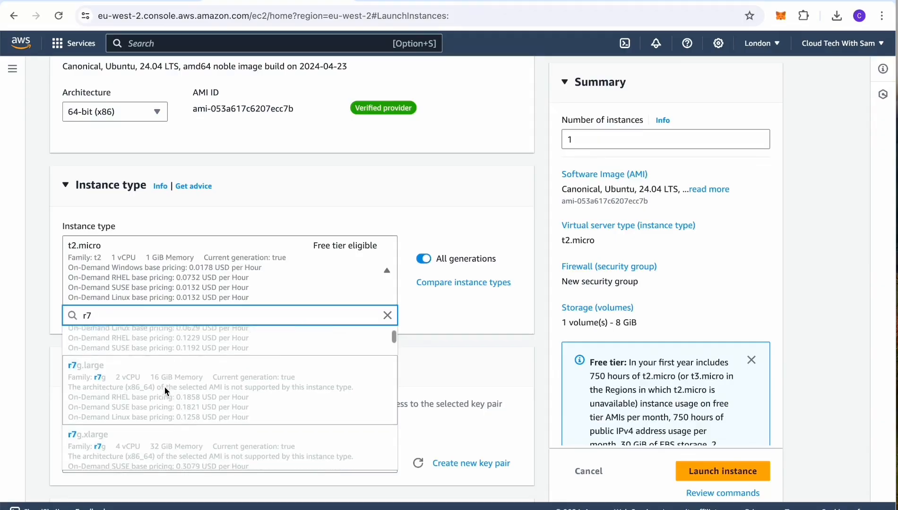
pyautogui.scroll(-8, 165, 388)
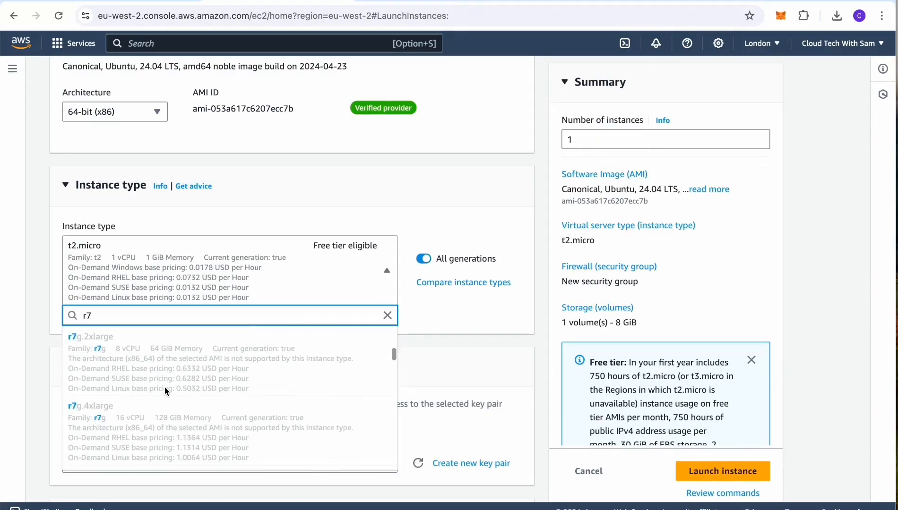
pyautogui.scroll(-2, 164, 385)
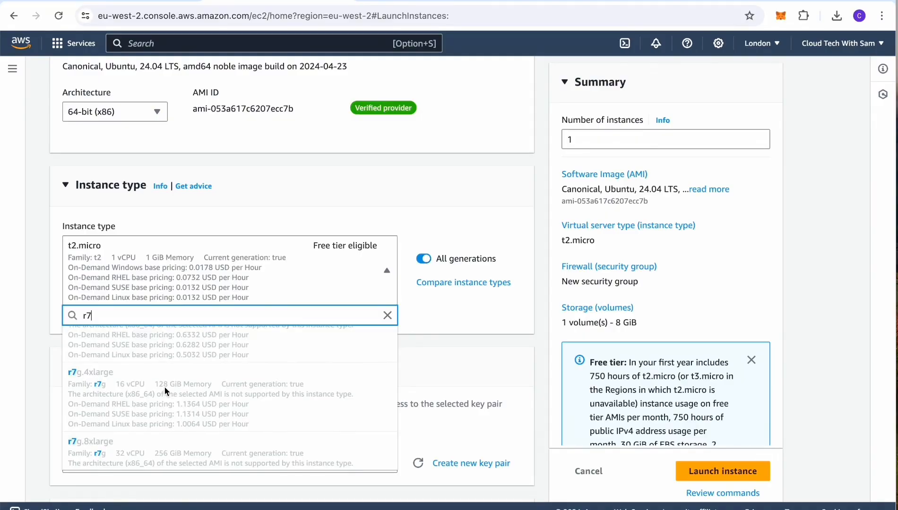
pyautogui.scroll(-1, 164, 387)
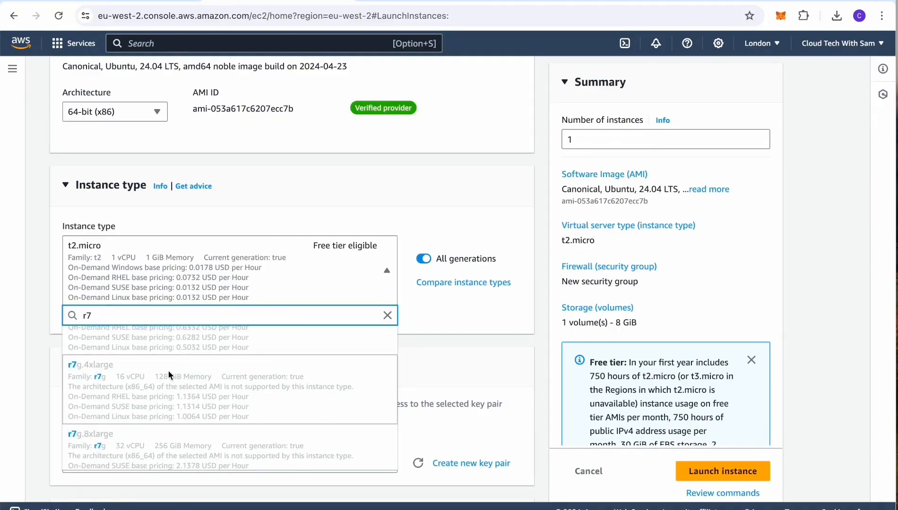
pyautogui.scroll(-2, 185, 391)
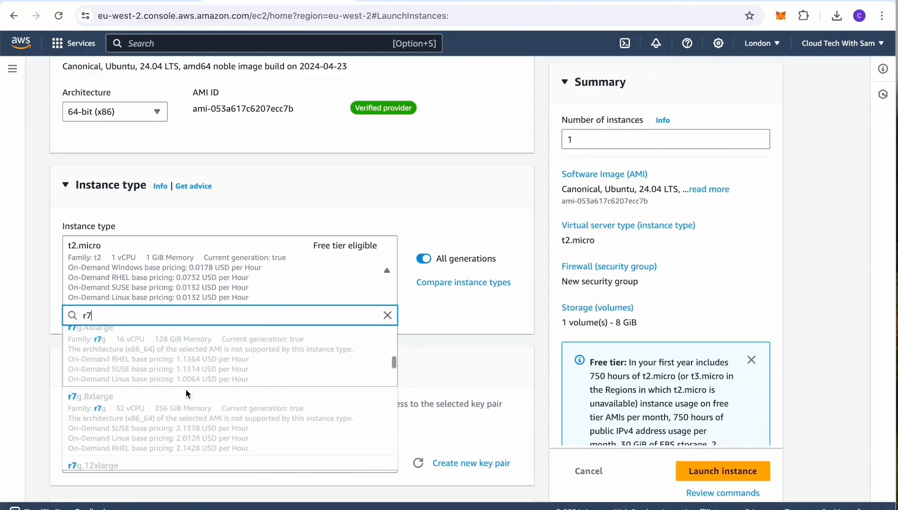
pyautogui.scroll(-3, 186, 392)
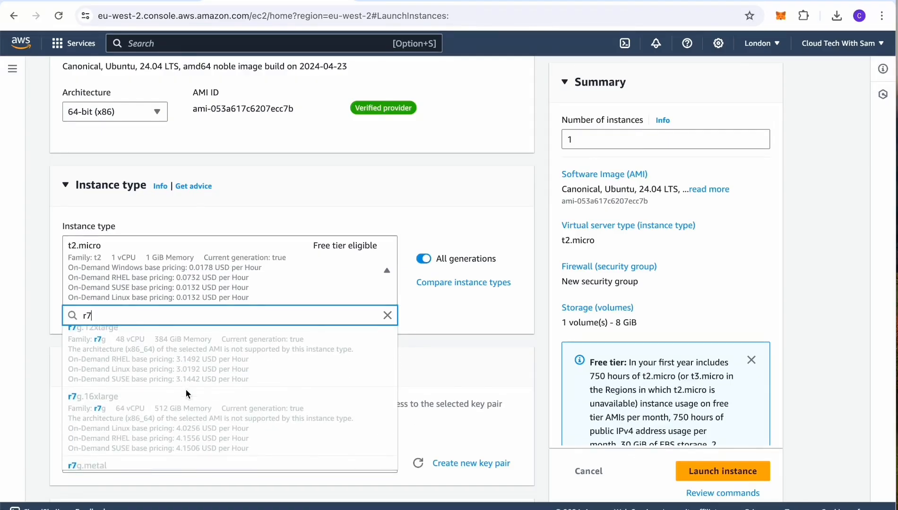
pyautogui.scroll(-2, 185, 389)
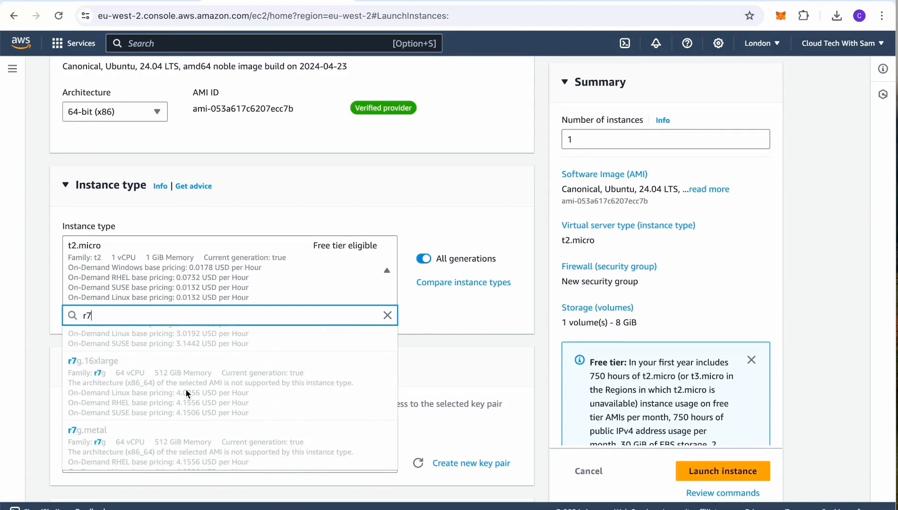
pyautogui.scroll(-2, 186, 392)
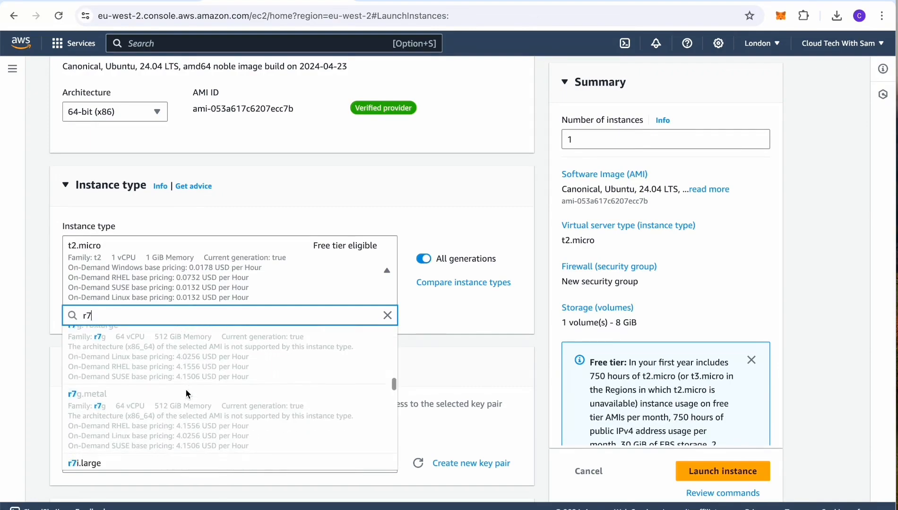
pyautogui.scroll(-5, 186, 389)
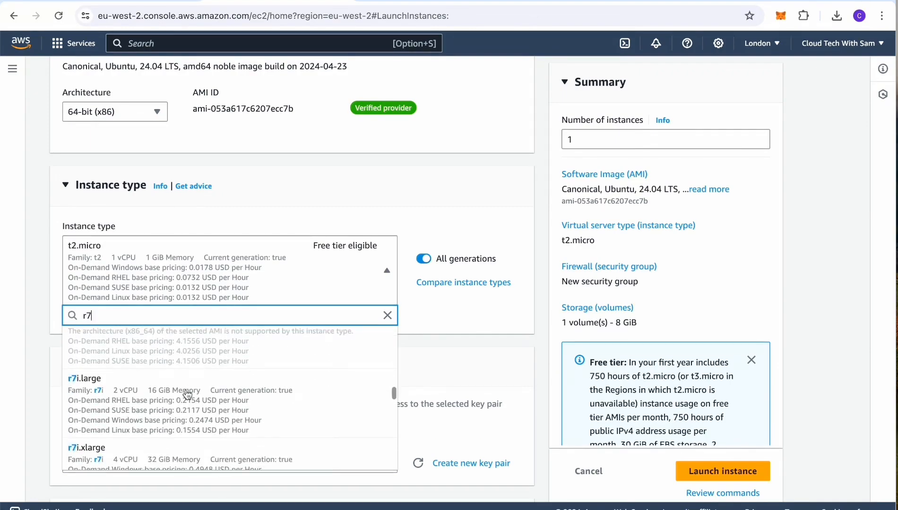
pyautogui.scroll(-2, 187, 395)
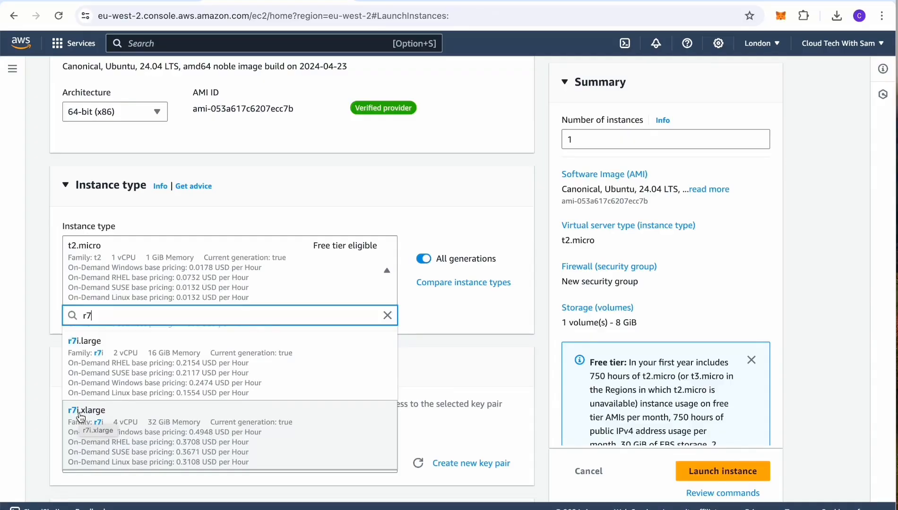
pyautogui.scroll(-5, 80, 416)
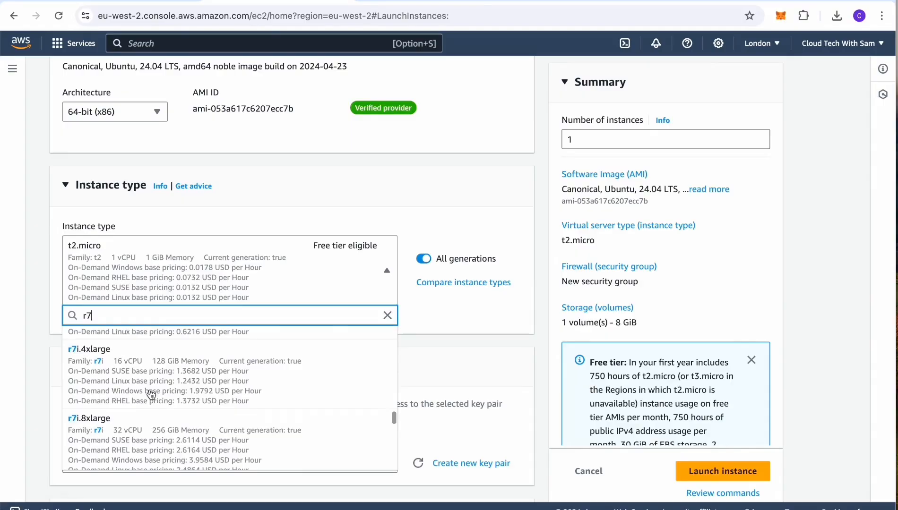
pyautogui.scroll(-7, 151, 395)
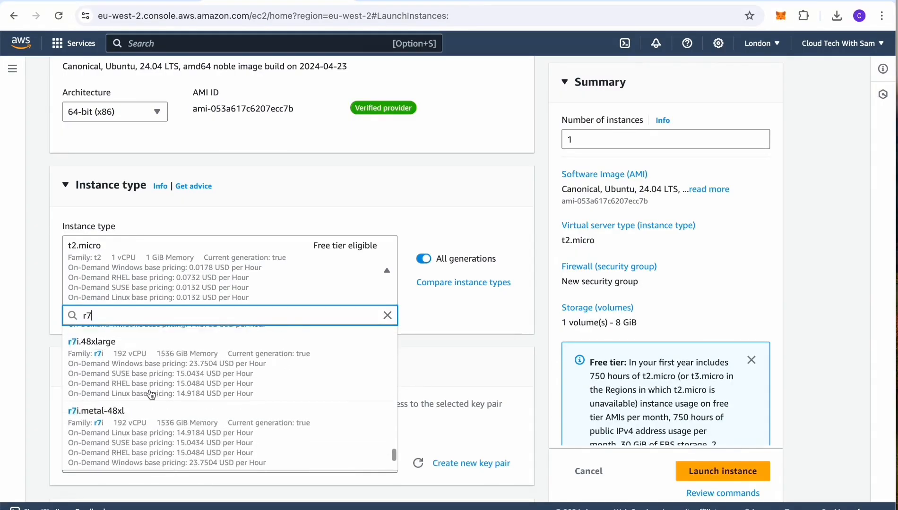
pyautogui.scroll(-2, 151, 395)
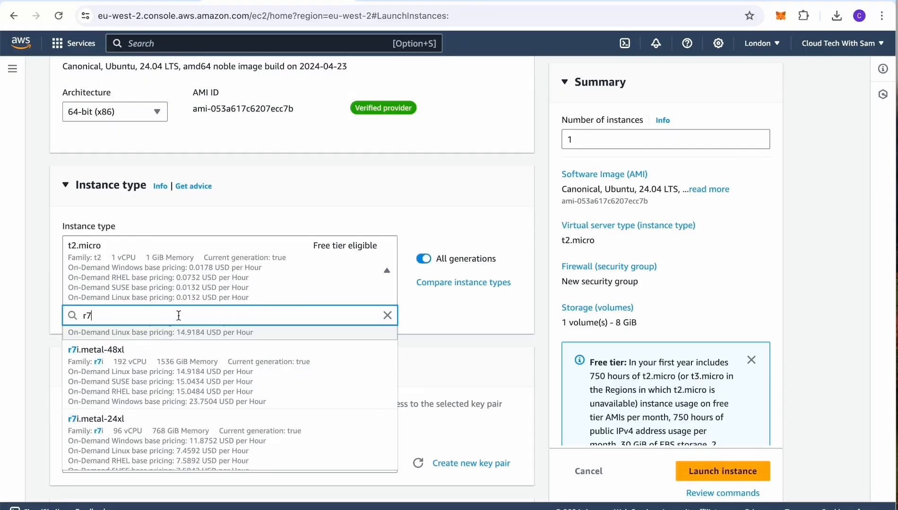
# Replace the instance type search with m8, and change it to m6
pyautogui.press('BackSpace')
pyautogui.press('BackSpace')
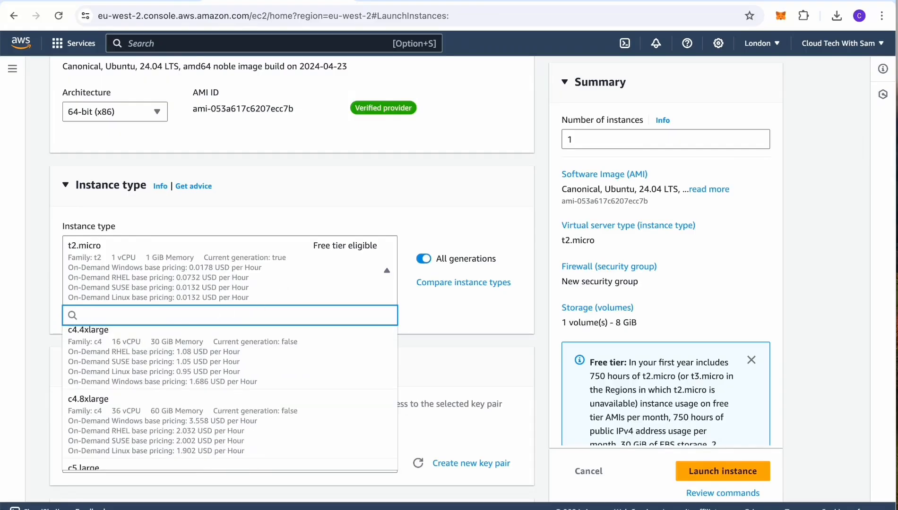
pyautogui.write('m')
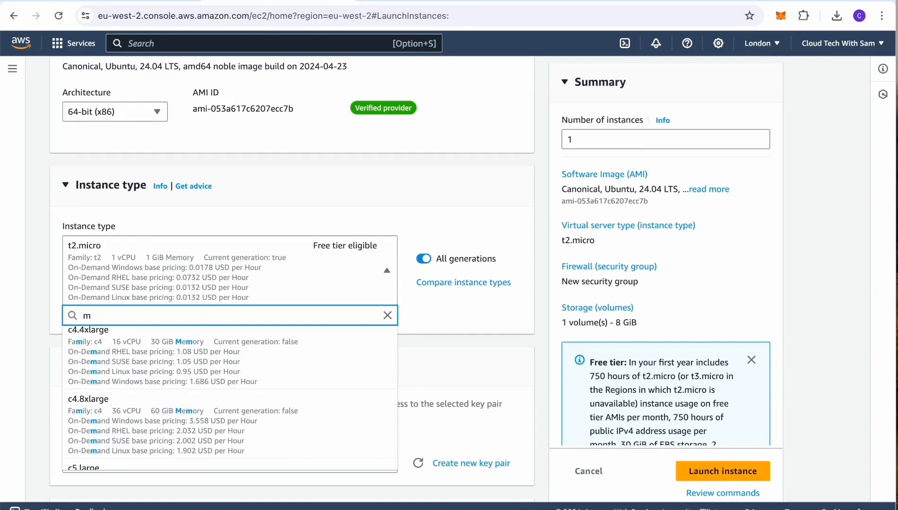
pyautogui.write('8')
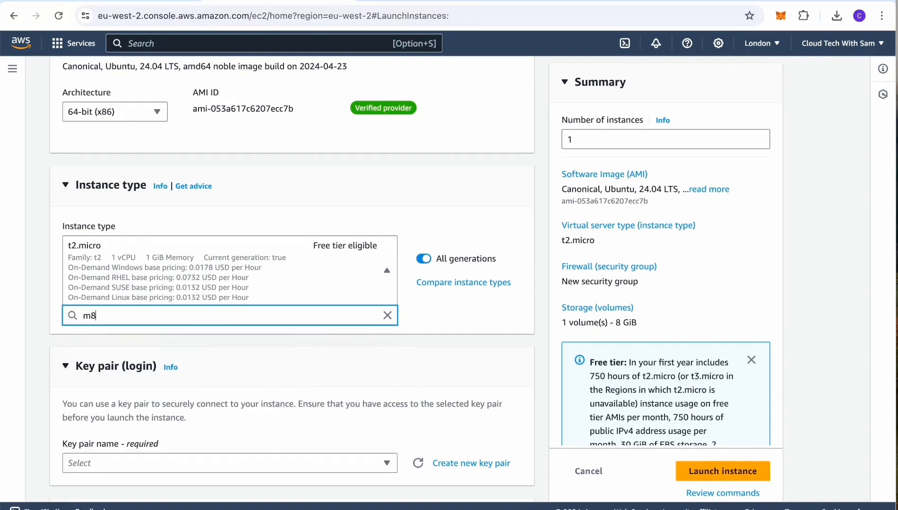
pyautogui.press('BackSpace')
pyautogui.write('6')
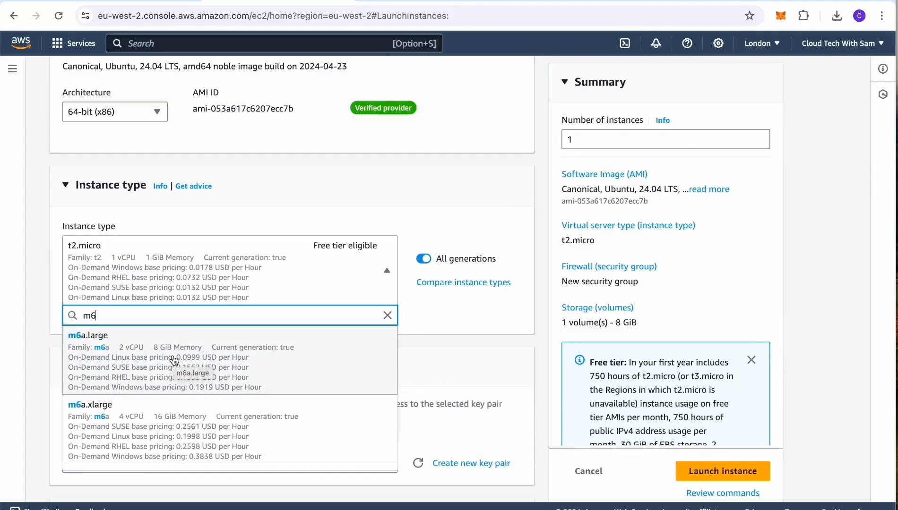
# Examine the m6a instance sizes from large up to metal, comparing vCPUs, memory and hourly pricing
pyautogui.scroll(-2, 174, 360)
pyautogui.scroll(2, 174, 361)
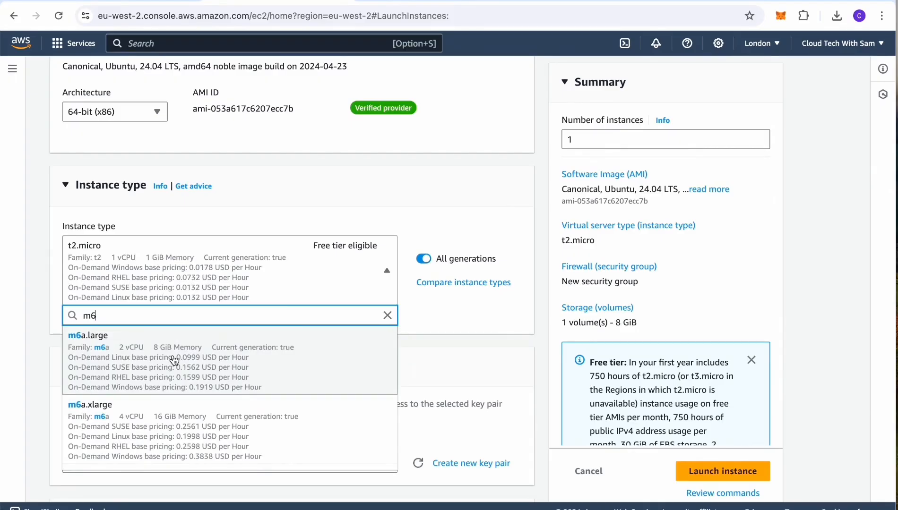
pyautogui.scroll(-1, 175, 361)
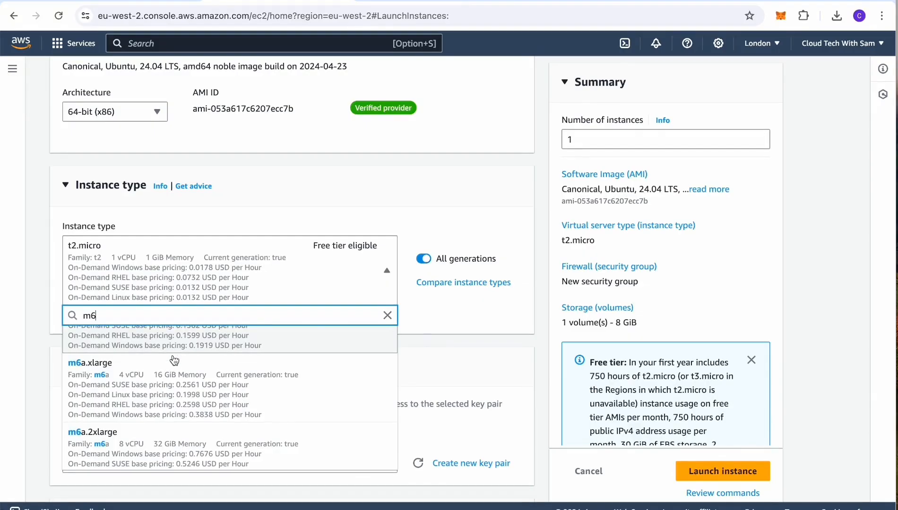
pyautogui.scroll(-2, 174, 360)
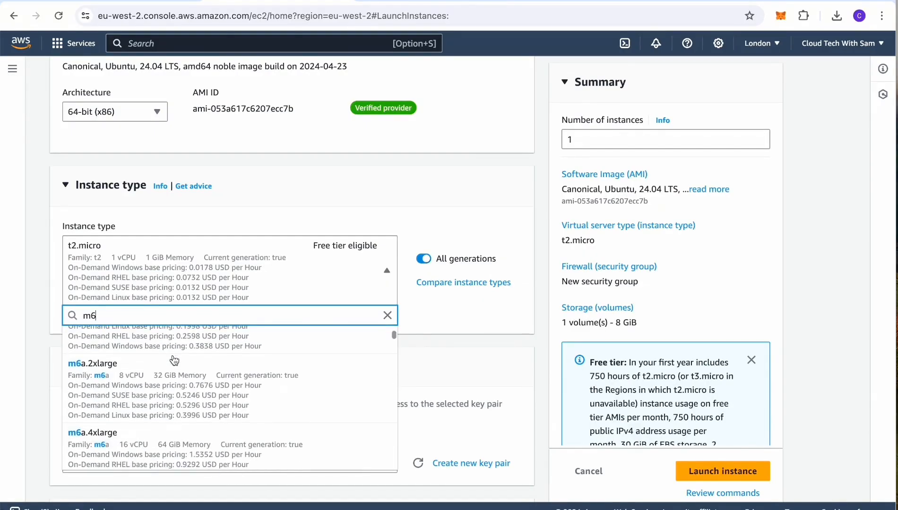
pyautogui.scroll(-1, 174, 360)
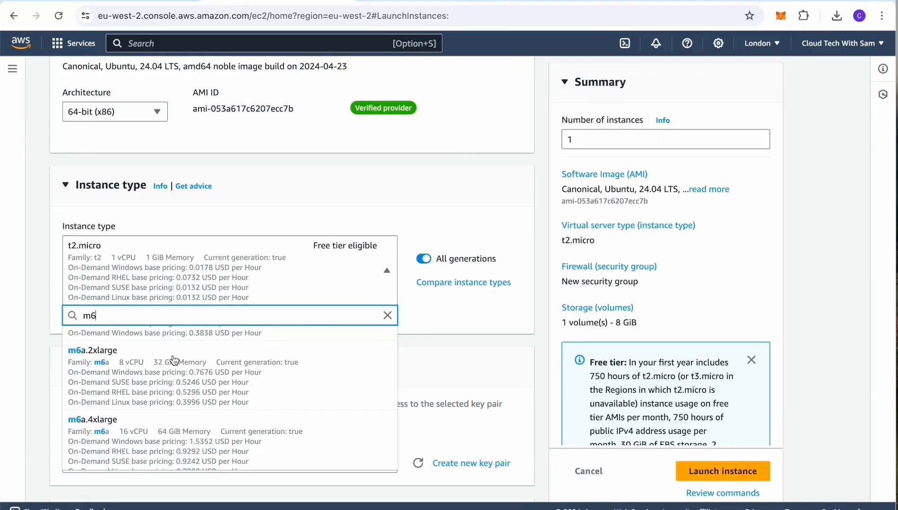
pyautogui.scroll(-2, 172, 360)
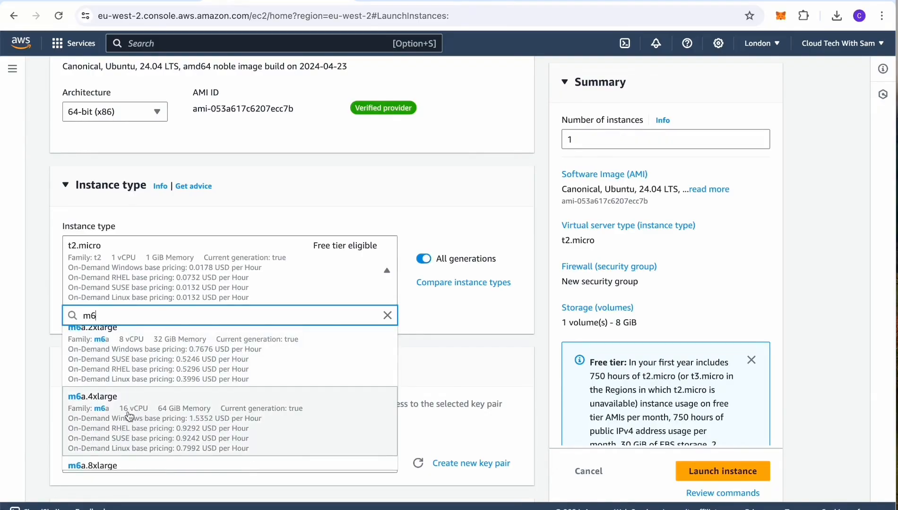
pyautogui.scroll(-8, 184, 415)
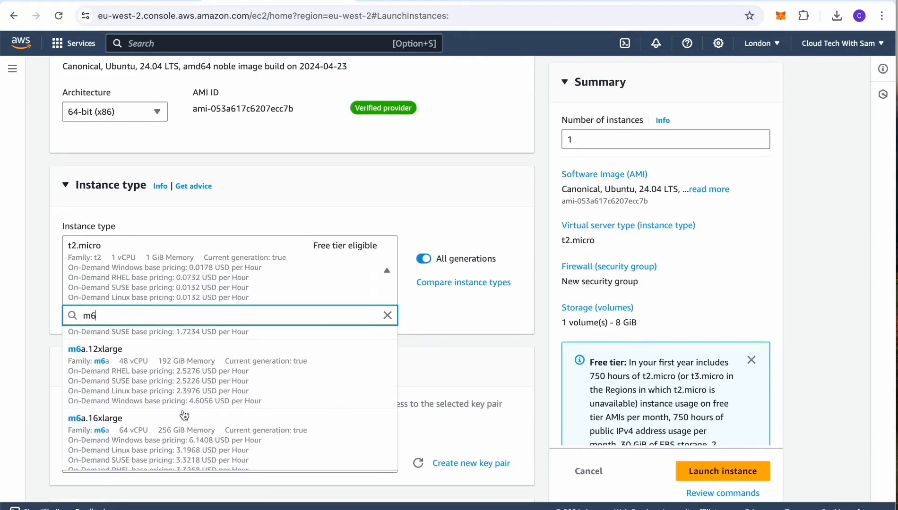
pyautogui.scroll(-10, 184, 415)
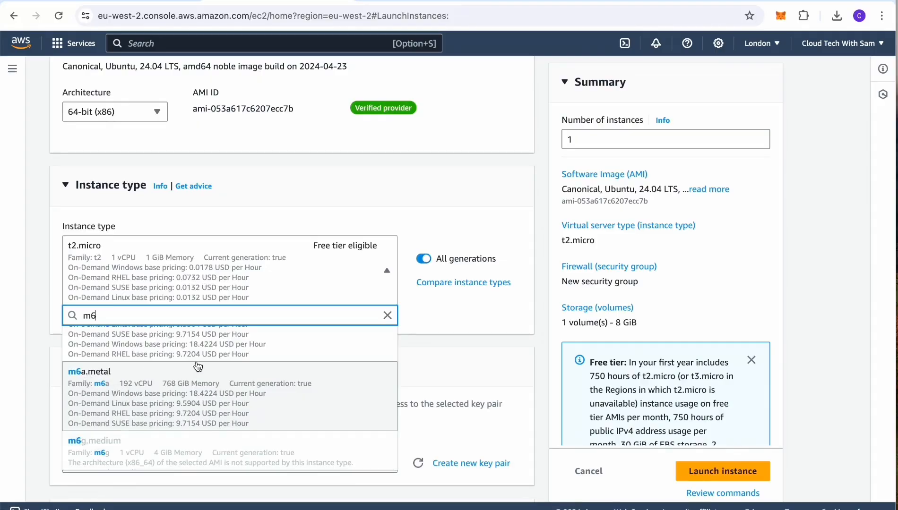
pyautogui.scroll(5, 245, 257)
pyautogui.scroll(-5, 245, 255)
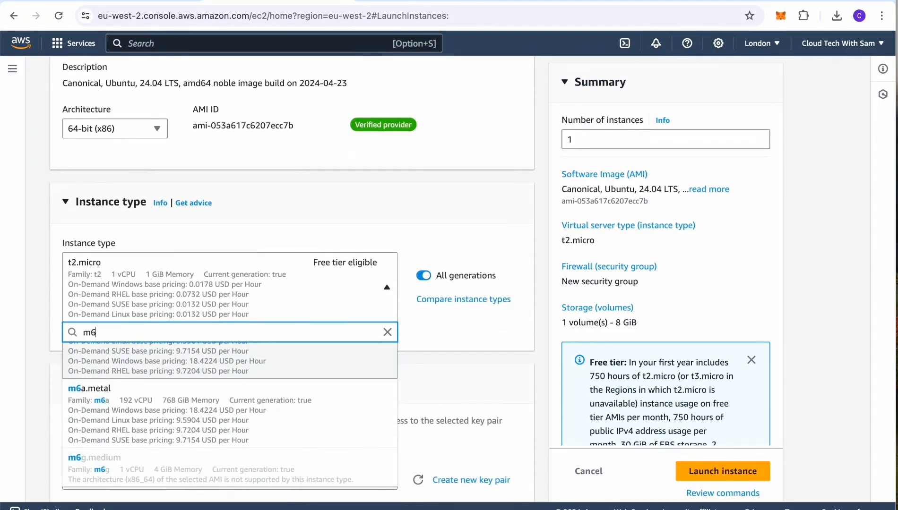
# Search the instance types for c7 and review the vCPUs, memory and pricing of the larger c7i sizes
pyautogui.press('BackSpace')
pyautogui.press('BackSpace')
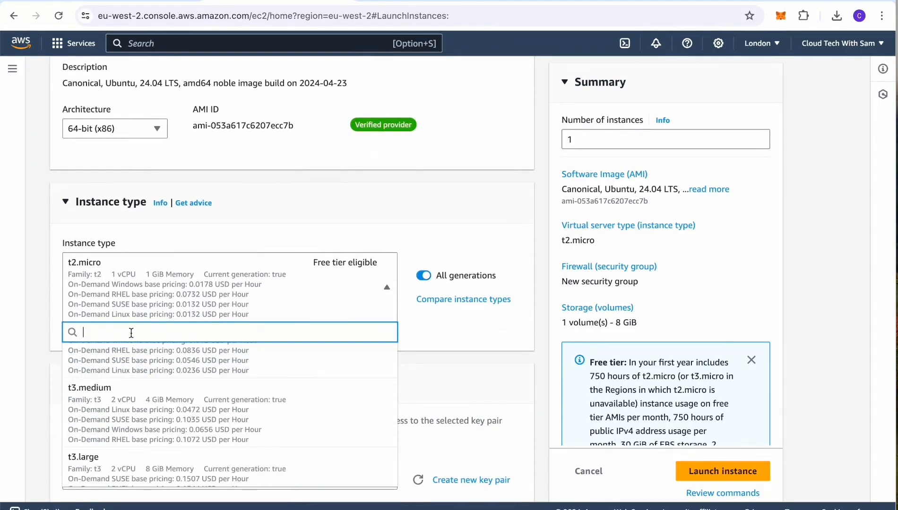
pyautogui.write('c7')
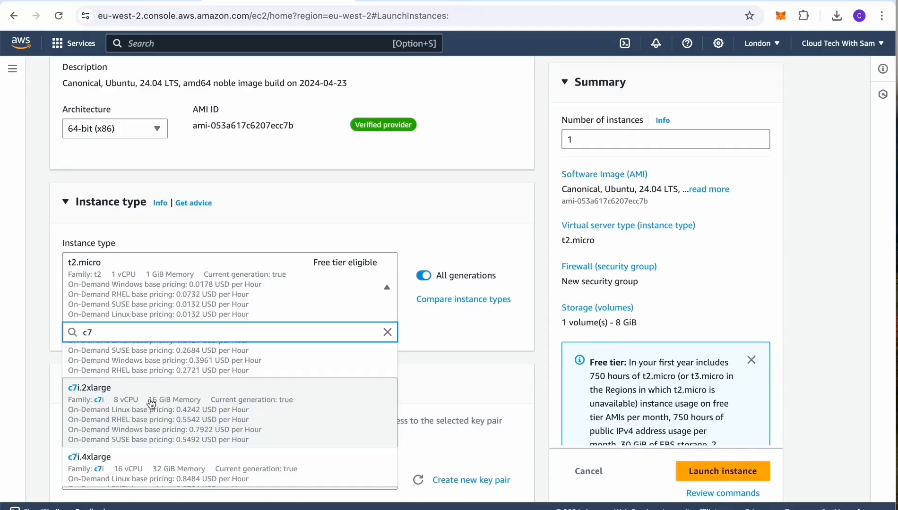
pyautogui.scroll(-10, 151, 404)
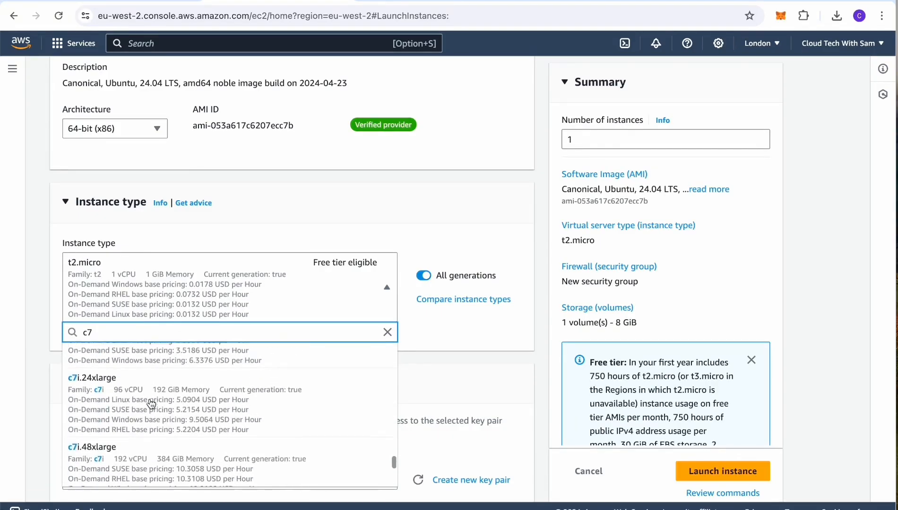
pyautogui.scroll(-2, 152, 404)
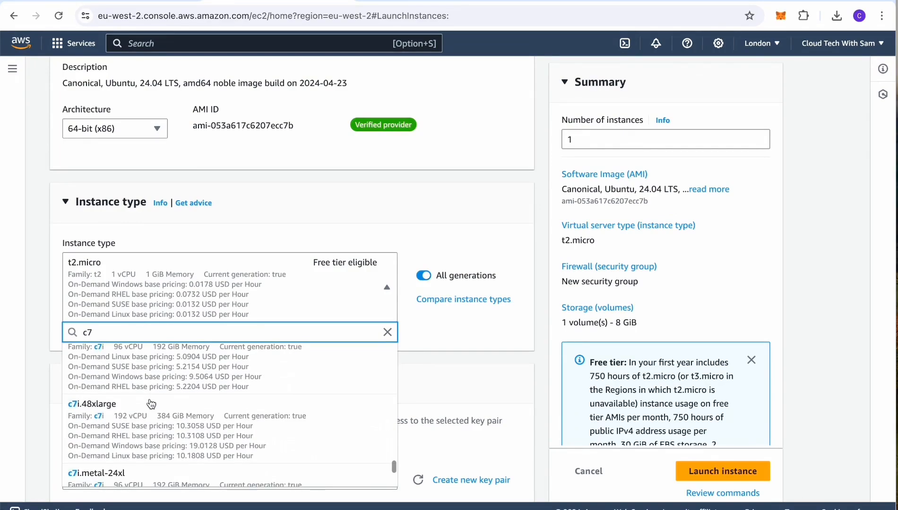
pyautogui.scroll(-1, 152, 404)
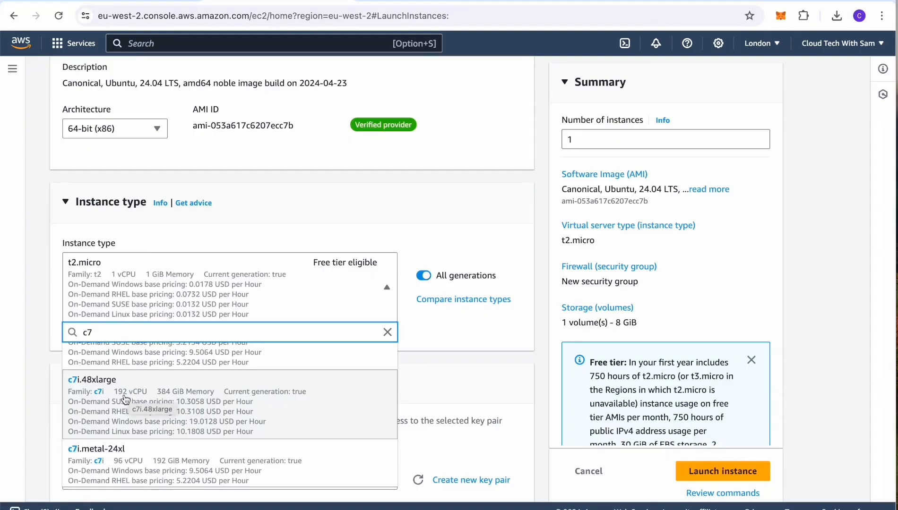
# Finish reviewing the c7i sizes, clear the instance type search and turn off All generations
pyautogui.scroll(-3, 133, 402)
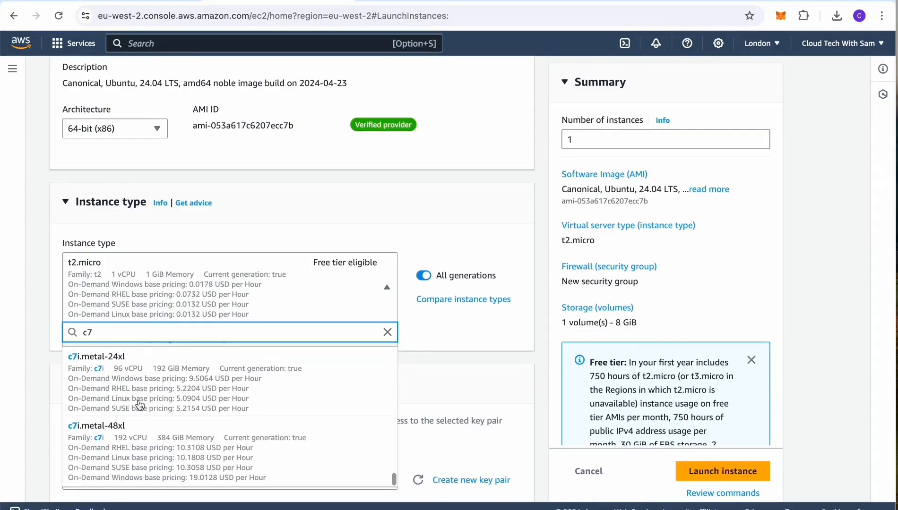
pyautogui.scroll(-3, 139, 406)
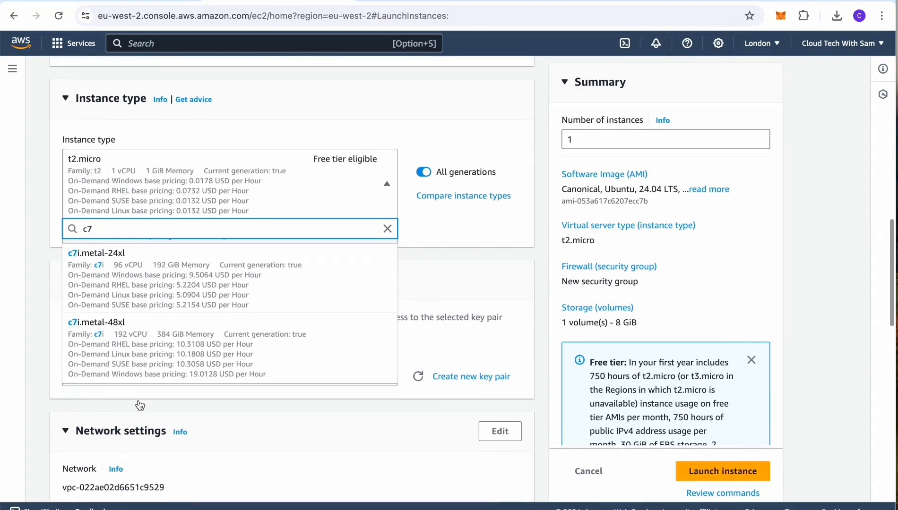
pyautogui.scroll(5, 139, 406)
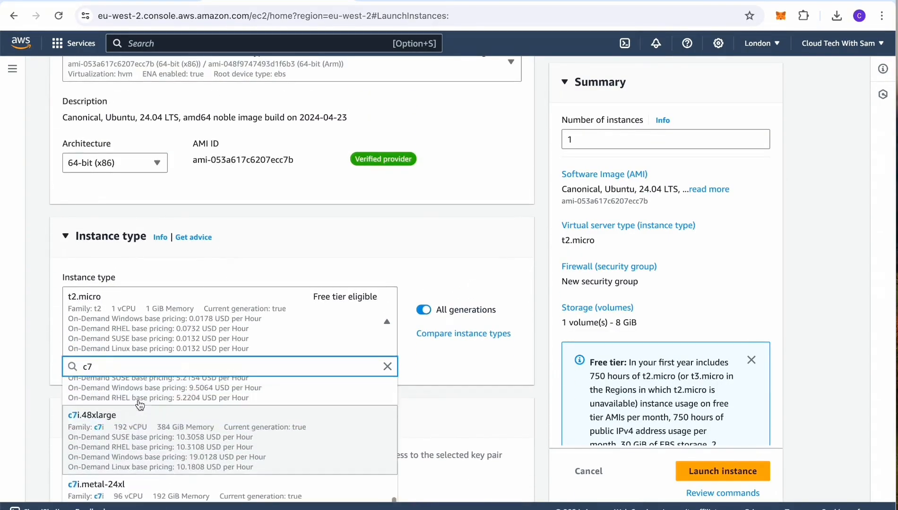
pyautogui.scroll(5, 139, 405)
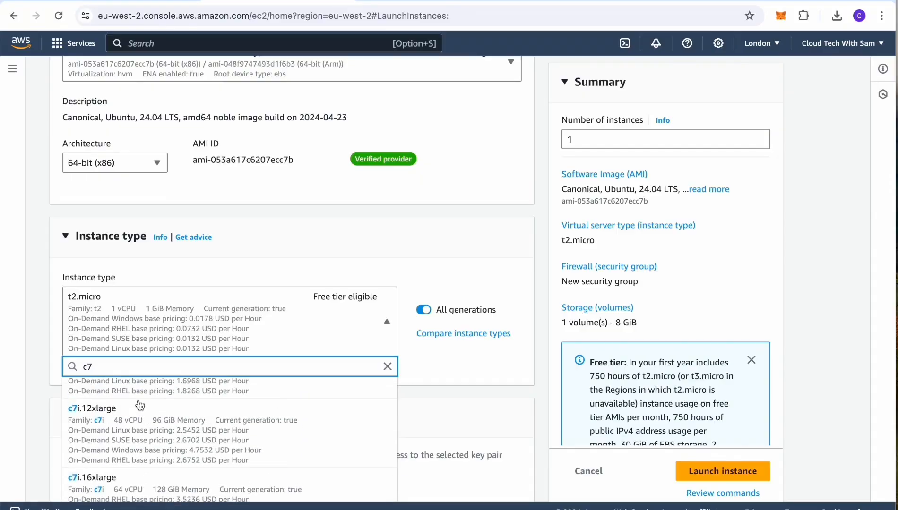
pyautogui.scroll(5, 139, 405)
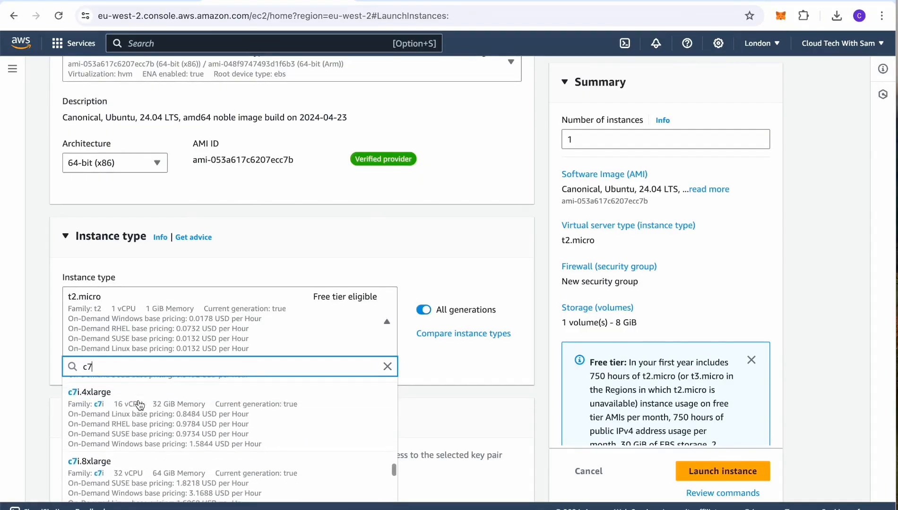
pyautogui.click(387, 367)
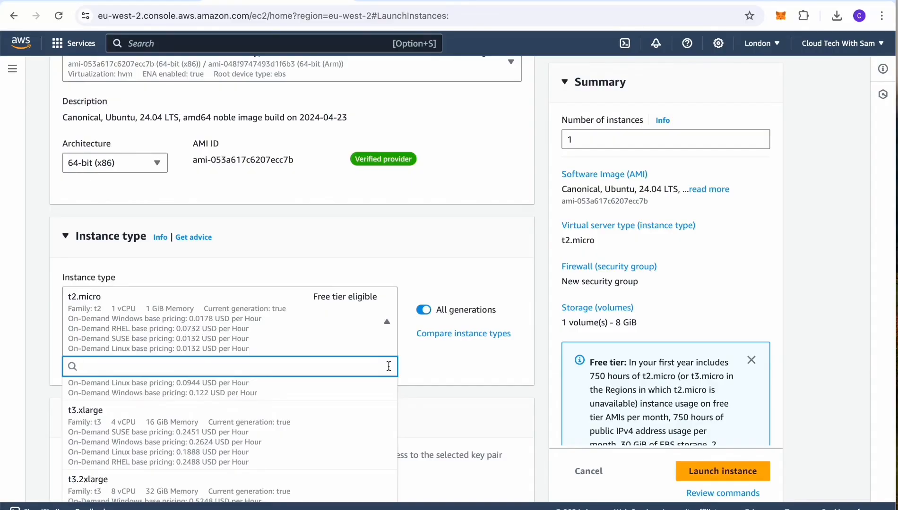
pyautogui.click(422, 310)
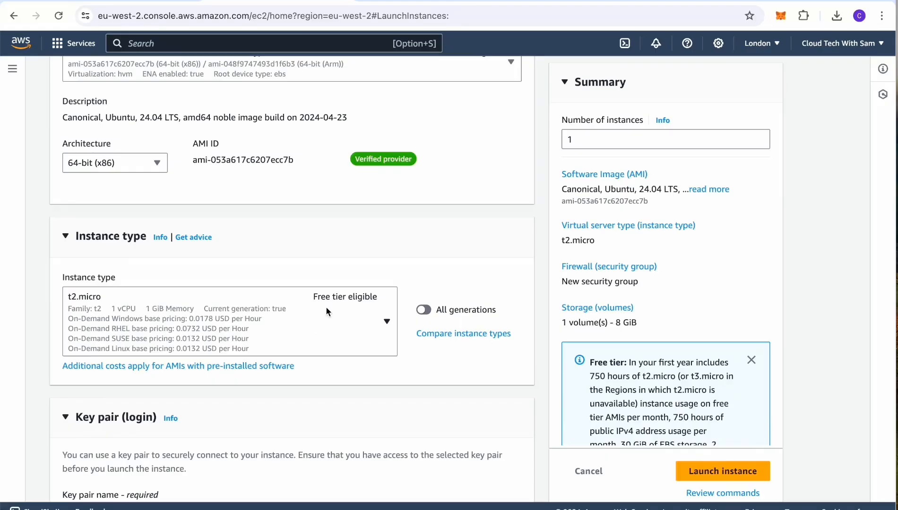
# Create a new key pair named cloudtech with the RSA type and .pem private key format
pyautogui.scroll(-4, 326, 308)
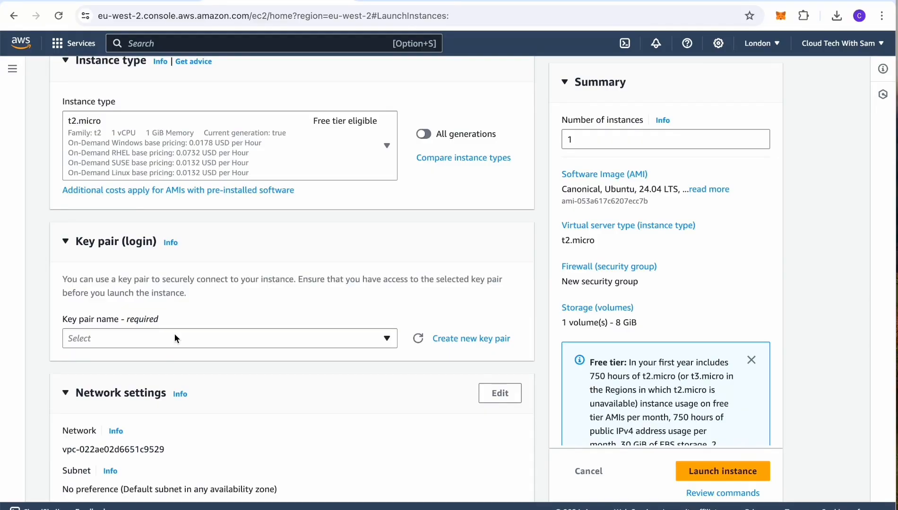
pyautogui.click(145, 339)
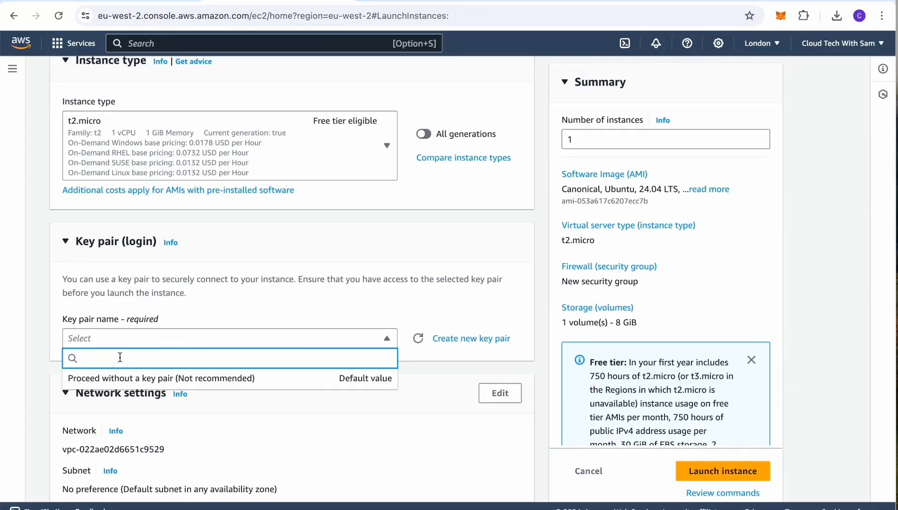
pyautogui.click(459, 340)
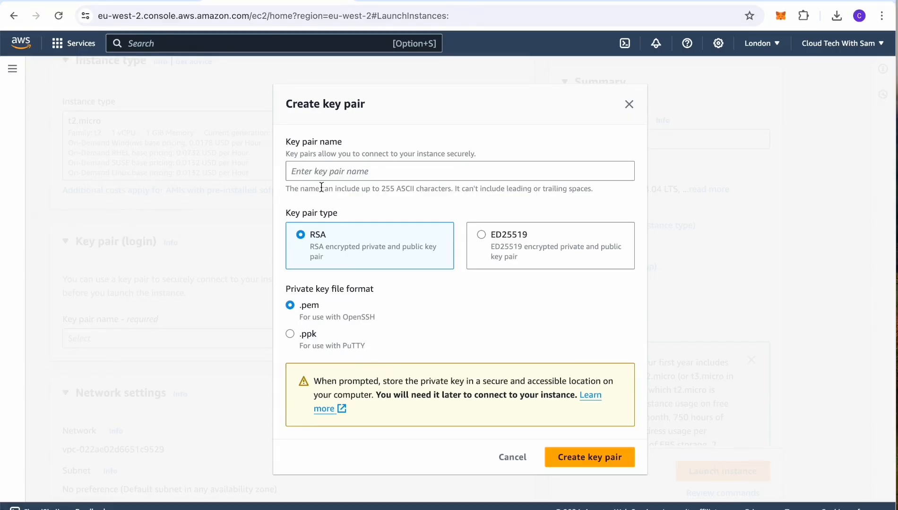
pyautogui.click(312, 171)
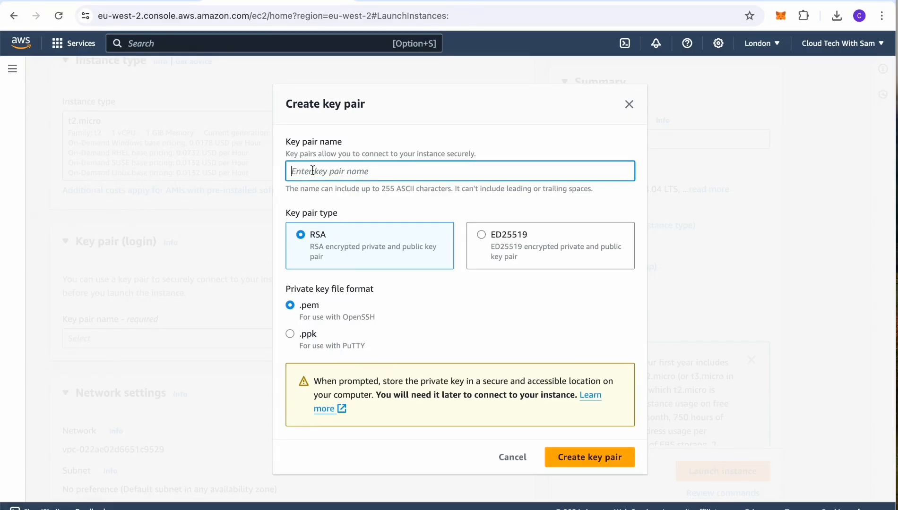
pyautogui.write('cloudtech')
pyautogui.click(576, 459)
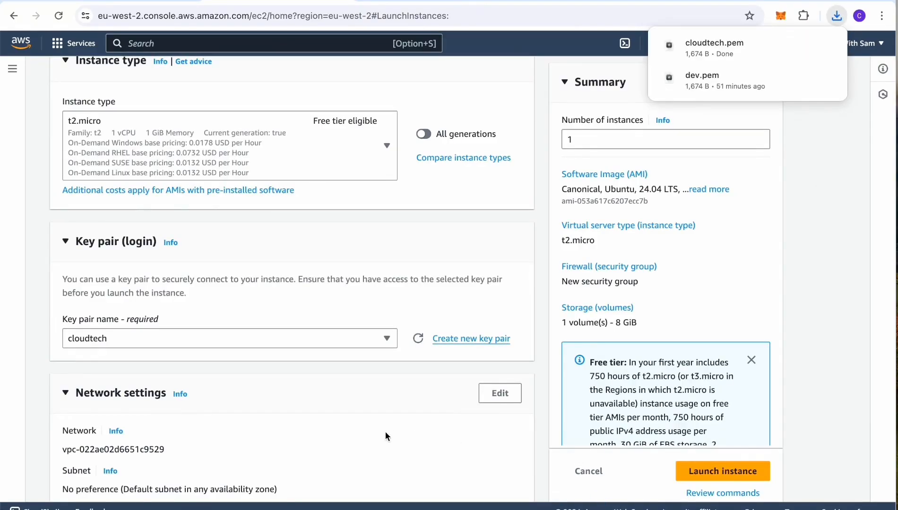
# Review the default network, security group and storage settings, and launch the instance with them
pyautogui.scroll(-3, 385, 431)
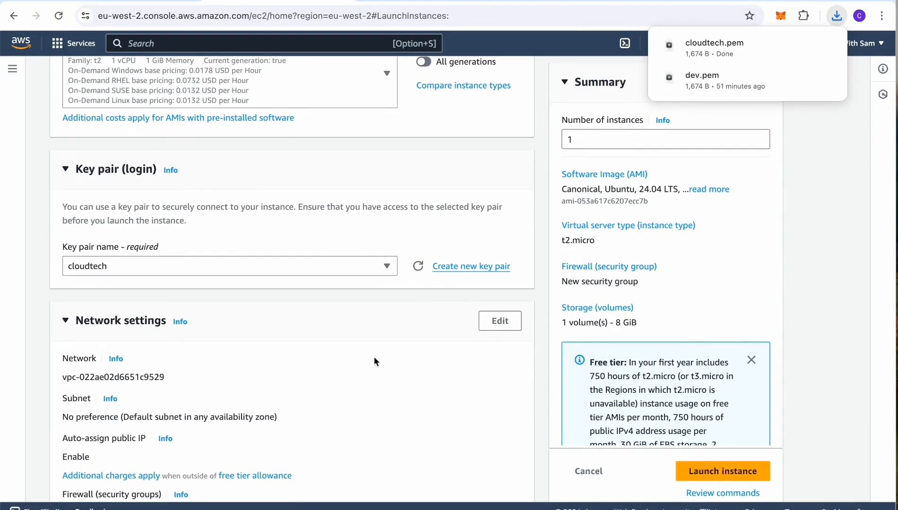
pyautogui.scroll(-5, 373, 362)
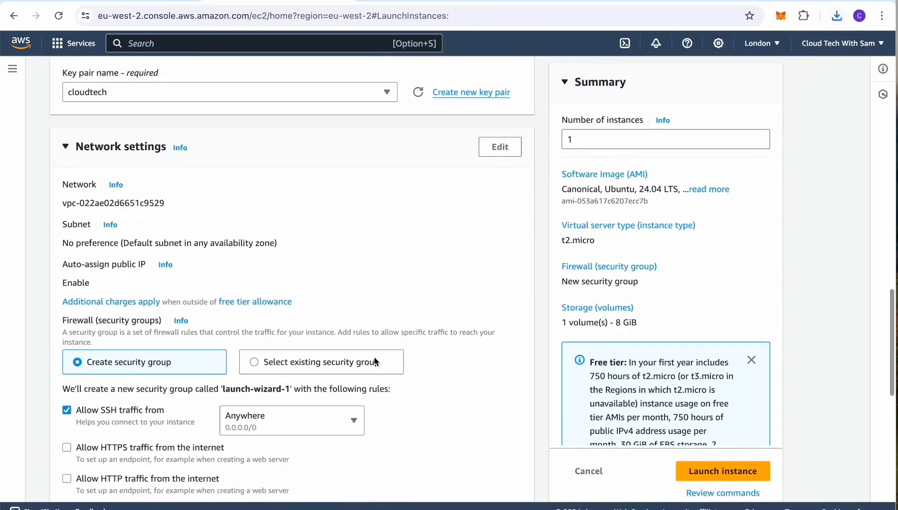
pyautogui.scroll(-3, 372, 350)
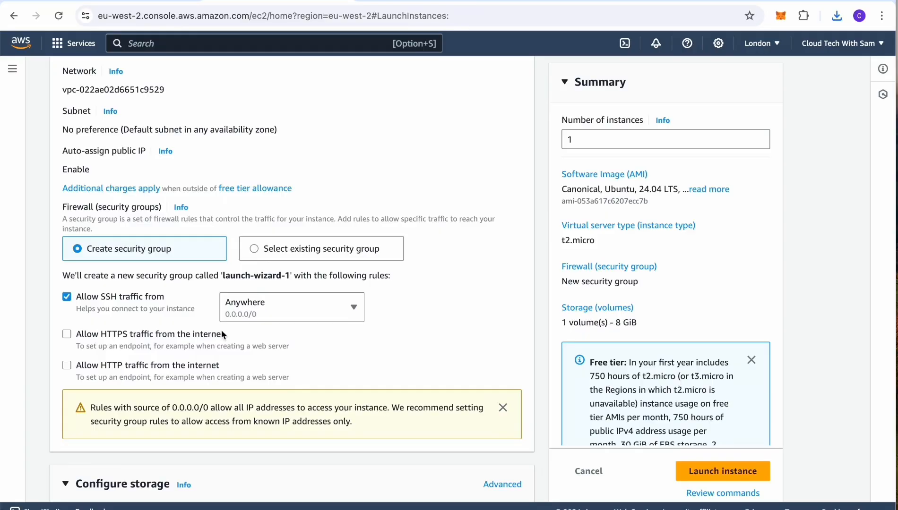
pyautogui.scroll(-5, 222, 334)
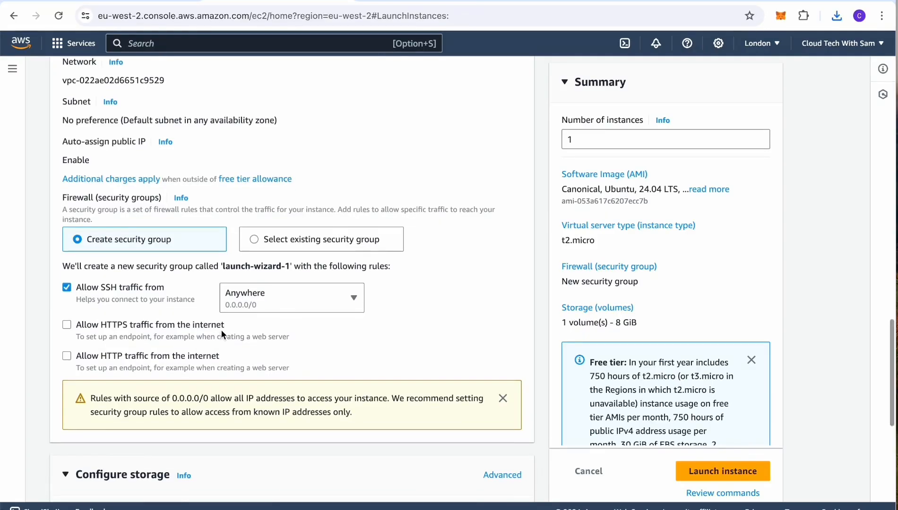
pyautogui.scroll(-2, 222, 334)
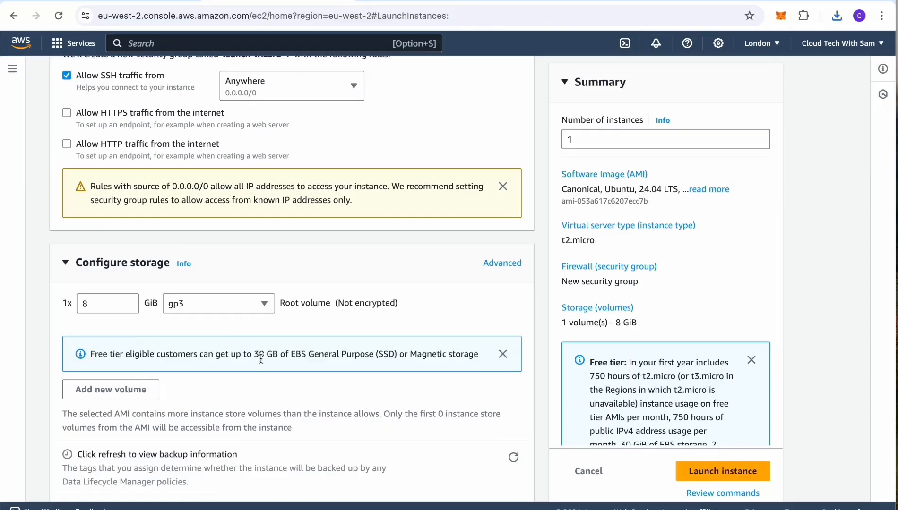
pyautogui.scroll(-3, 276, 331)
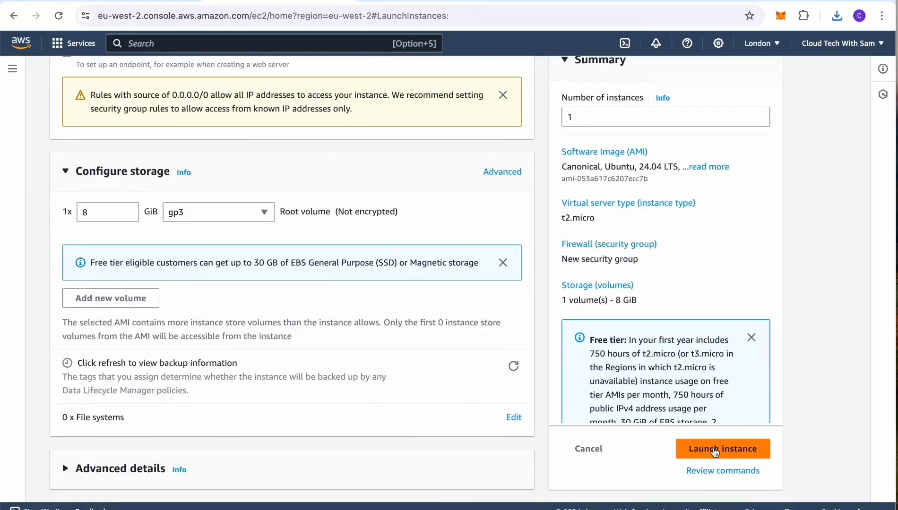
pyautogui.click(715, 450)
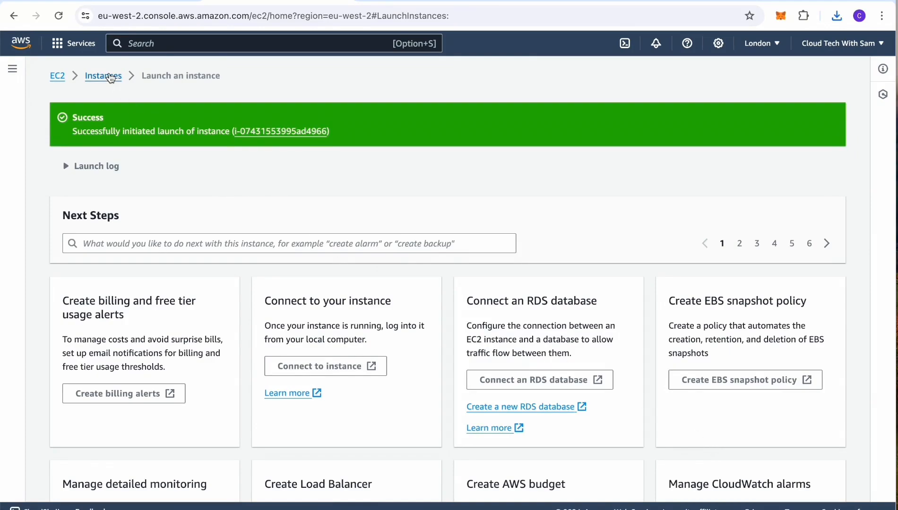
# Go to the instances list and open the Cloudtech instance's summary page
pyautogui.click(109, 77)
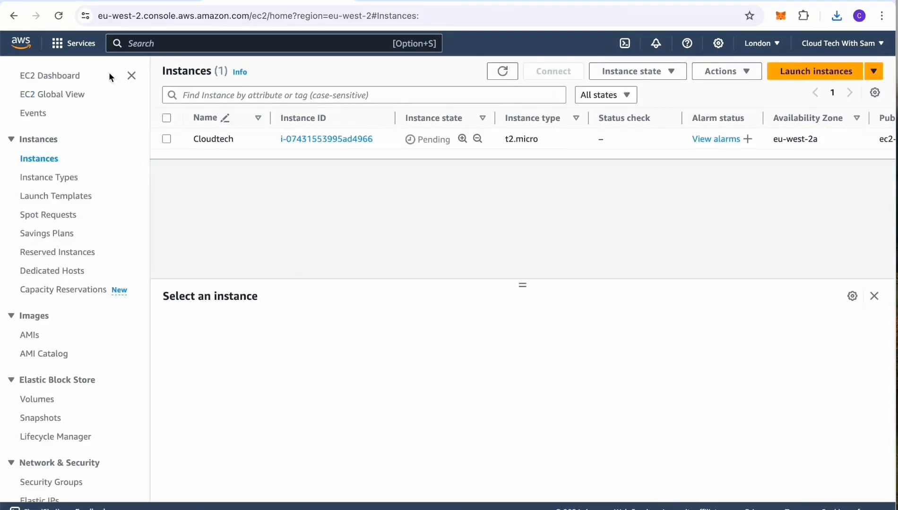
pyautogui.click(349, 140)
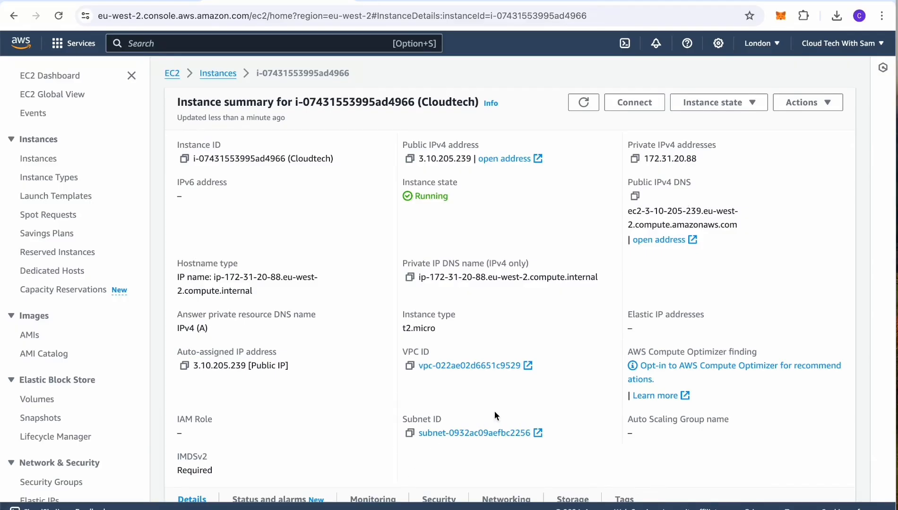
# Switch to Terminal and change the working directory to Downloads
pyautogui.click(564, 501)
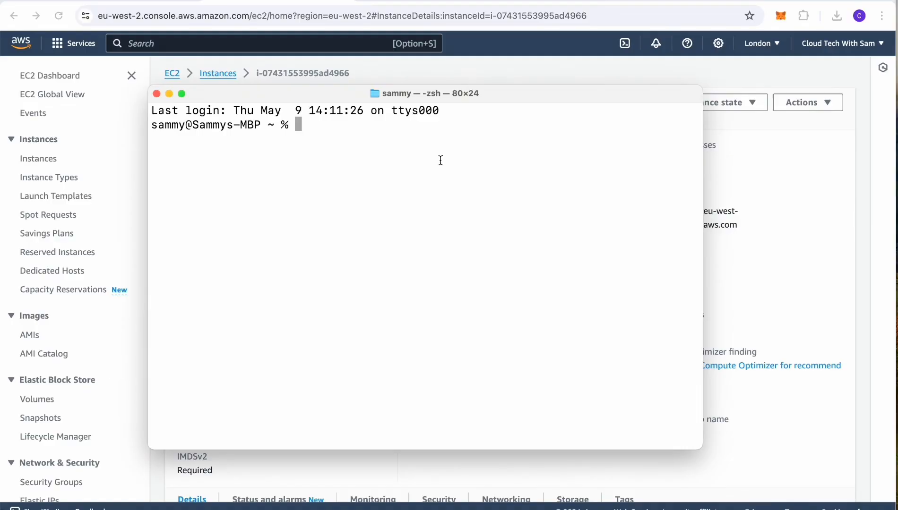
pyautogui.write('cd Downl')
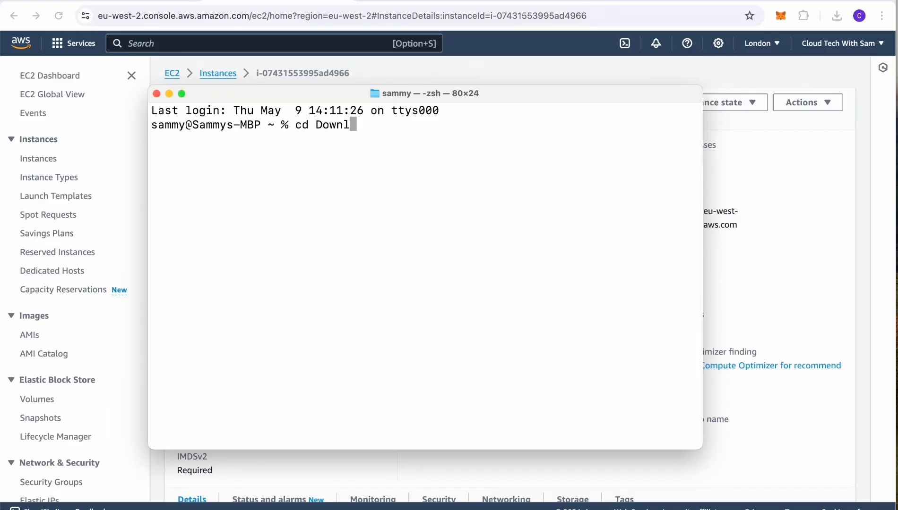
pyautogui.press('Tab')
pyautogui.press('Return')
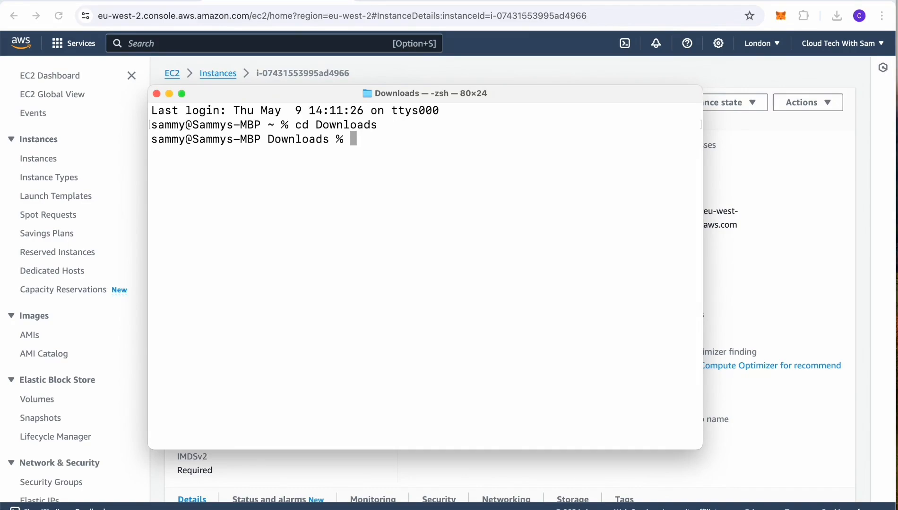
# Restrict the key file's permissions by running chmod 400 cloudtech.pem
pyautogui.write('chmod 400 ')
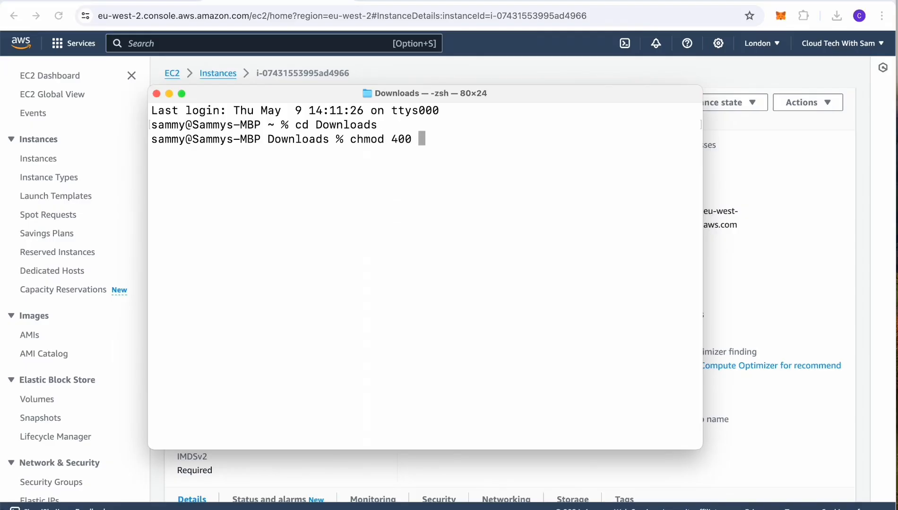
pyautogui.write('cloudtech')
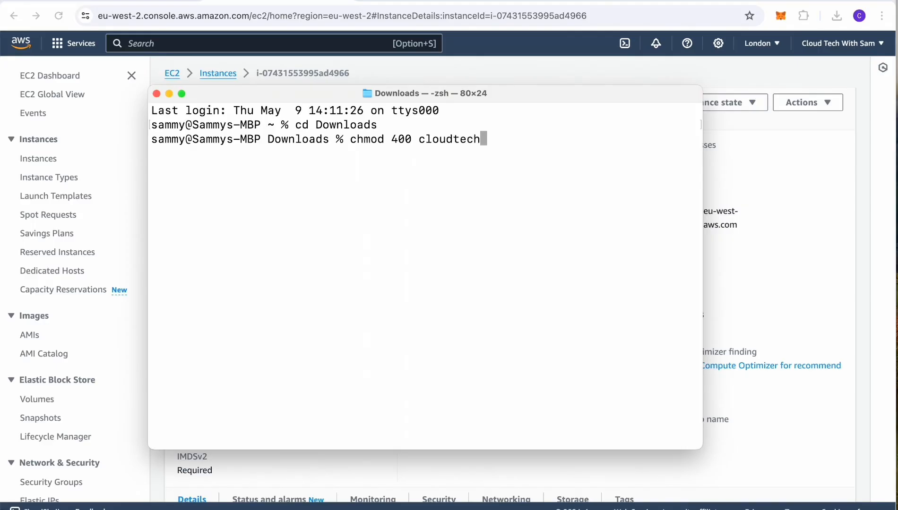
pyautogui.write('.pem')
pyautogui.press('Return')
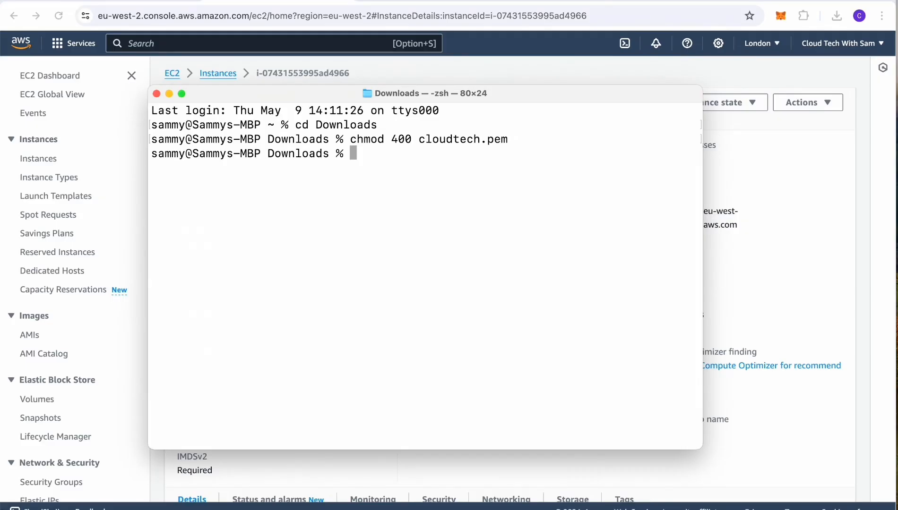
pyautogui.write('ssh -i clou')
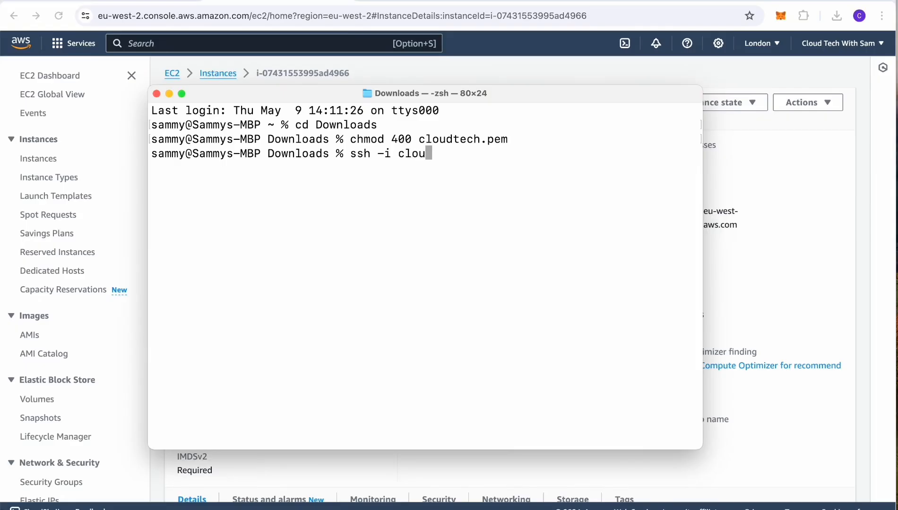
pyautogui.write('dtech.pem')
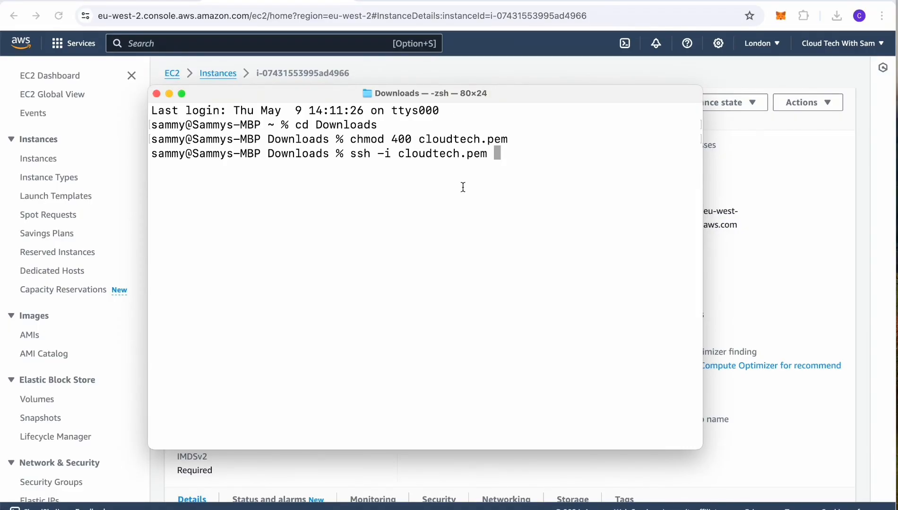
pyautogui.write('ubuntu@')
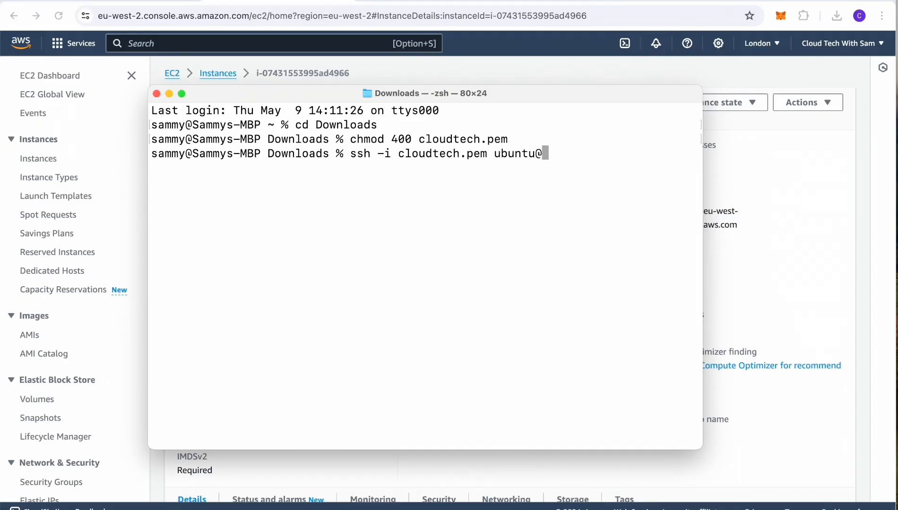
pyautogui.moveTo(511, 89); pyautogui.dragTo(515, 201)
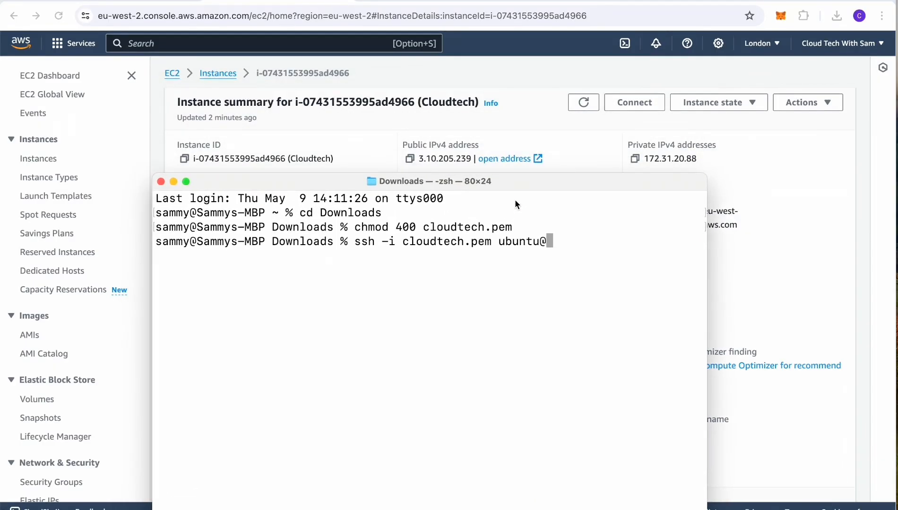
pyautogui.write('3.10.205')
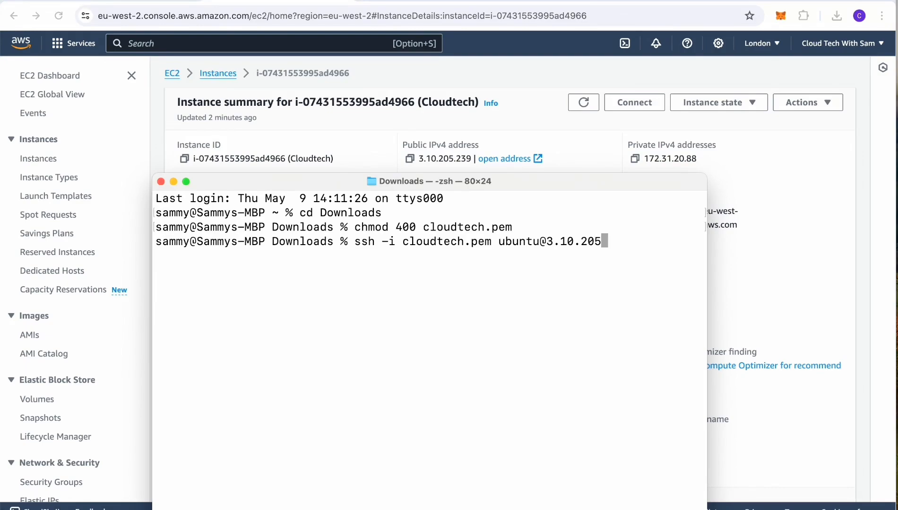
pyautogui.write('.239')
pyautogui.press('Return')
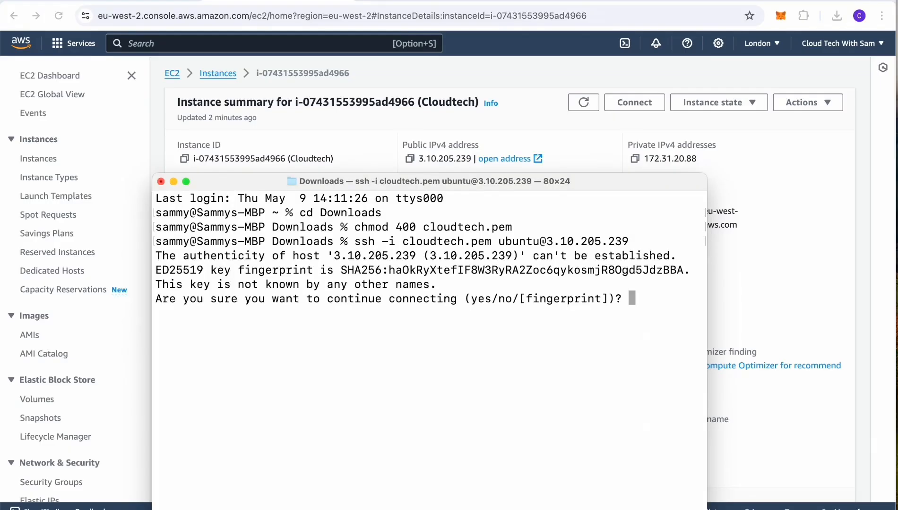
pyautogui.write('yes')
pyautogui.press('Return')
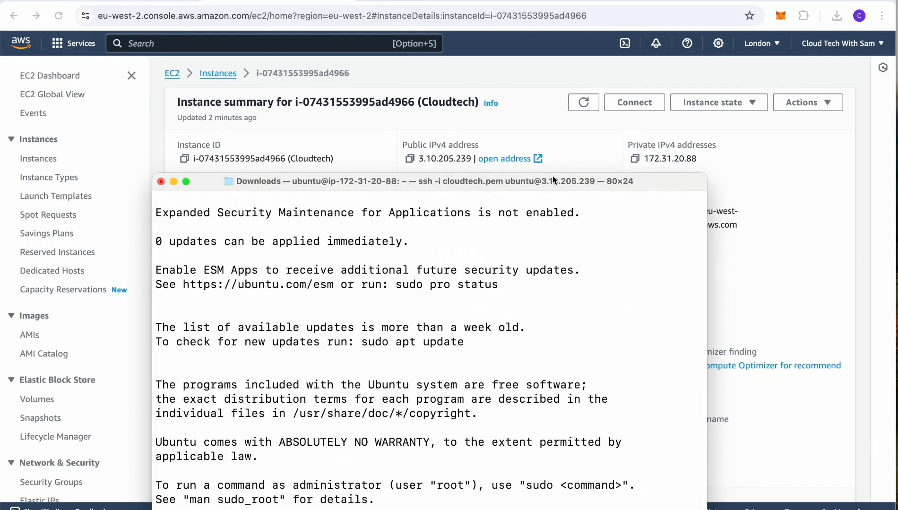
pyautogui.moveTo(551, 179); pyautogui.dragTo(550, 115)
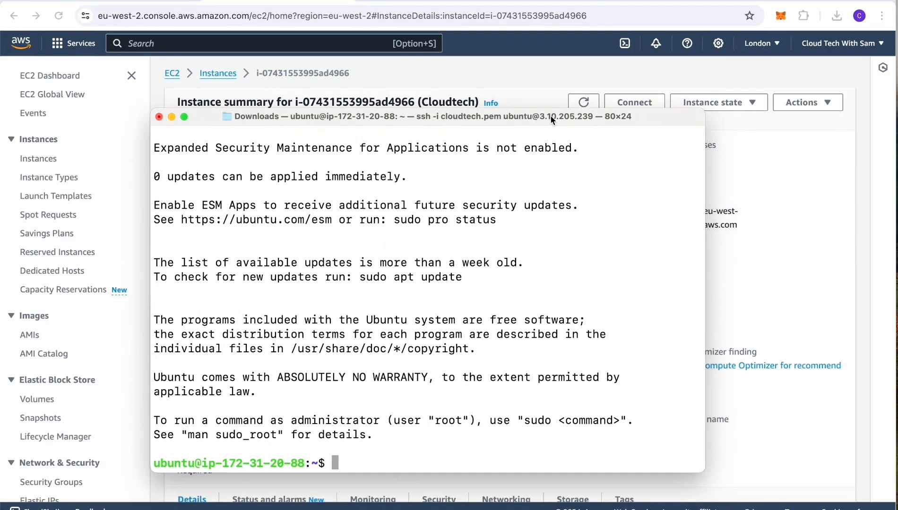
# Clear the terminal and refresh the Ubuntu instance's package lists by running sudo apt update -y
pyautogui.write('clear')
pyautogui.press('Return')
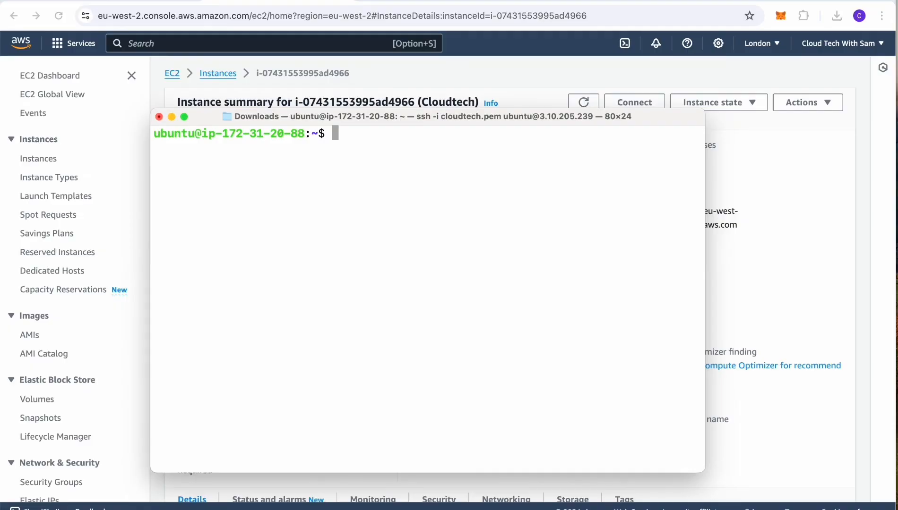
pyautogui.write('sudo apt ')
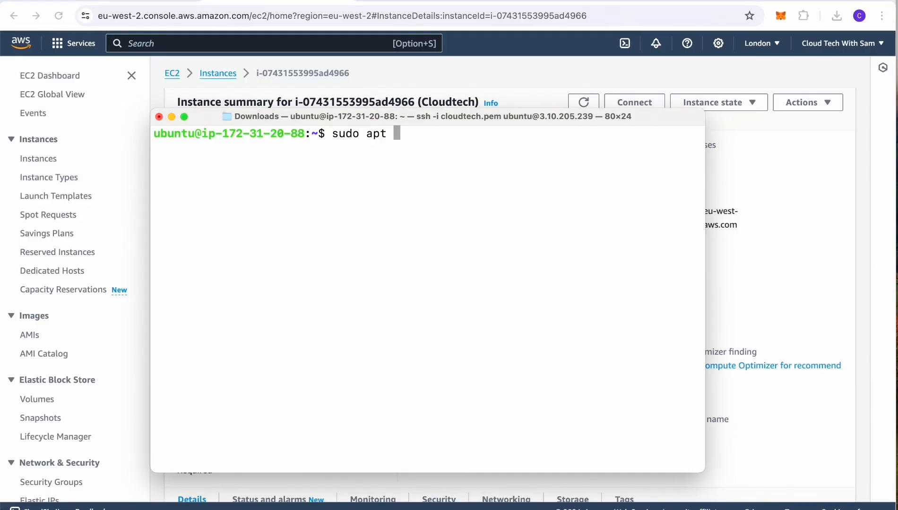
pyautogui.write('update -y')
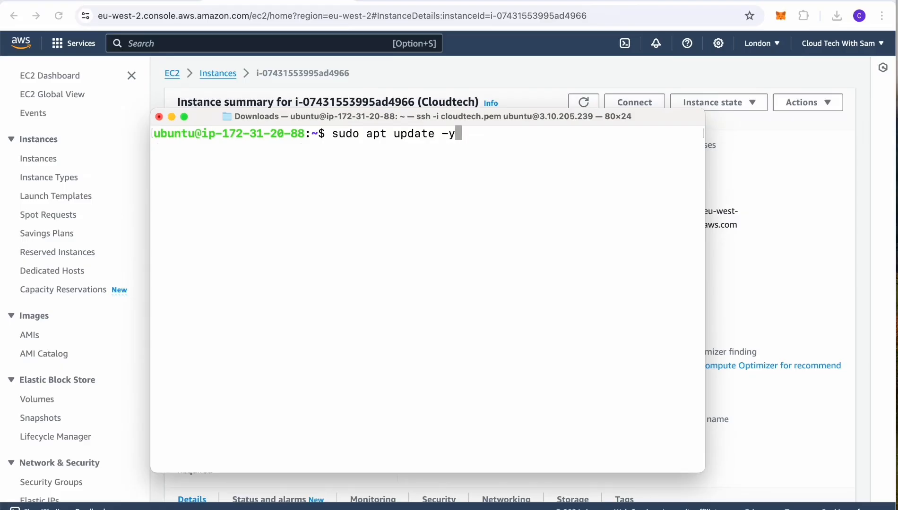
pyautogui.press('Return')
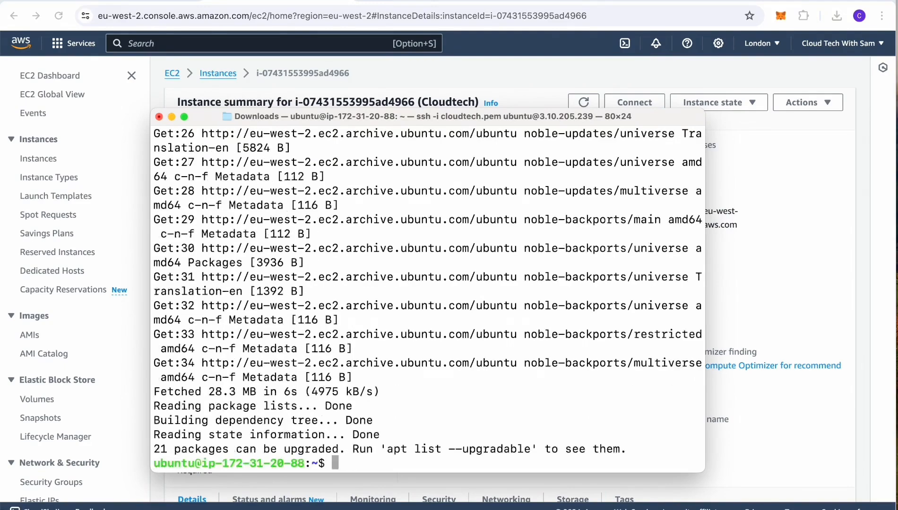
# Clear the terminal and upgrade the instance's installed packages by running sudo apt upgrade -y
pyautogui.write('clear')
pyautogui.press('Return')
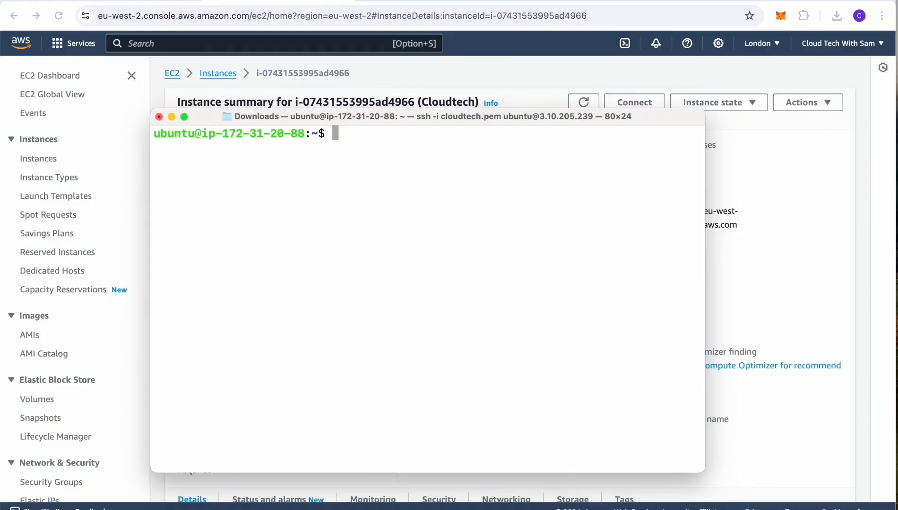
pyautogui.write('sudo upd')
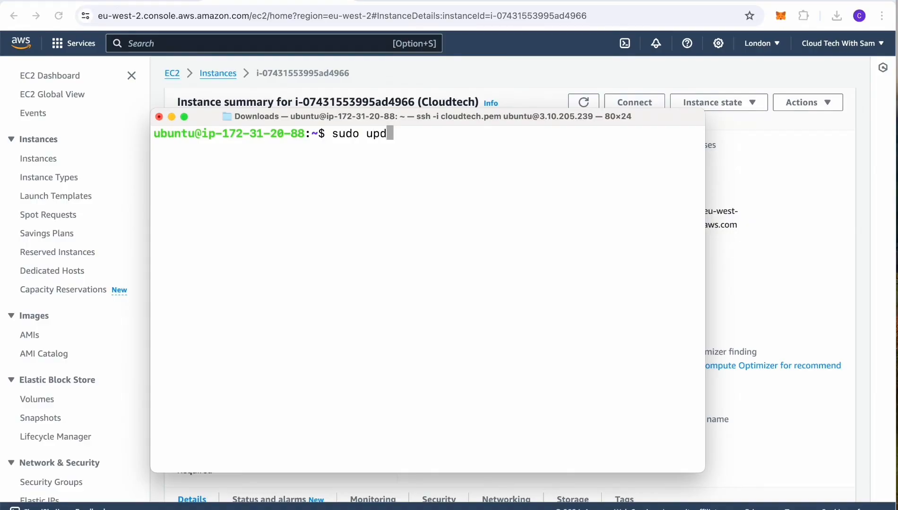
pyautogui.press('BackSpace')
pyautogui.write('g')
pyautogui.press('BackSpace')
pyautogui.press('BackSpace')
pyautogui.press('BackSpace')
pyautogui.write('apt upgrade ')
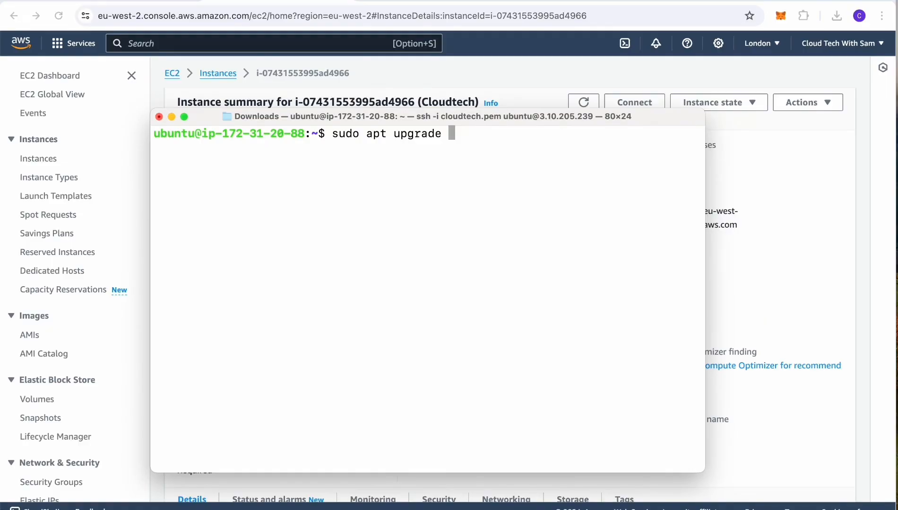
pyautogui.write('-y')
pyautogui.press('Return')
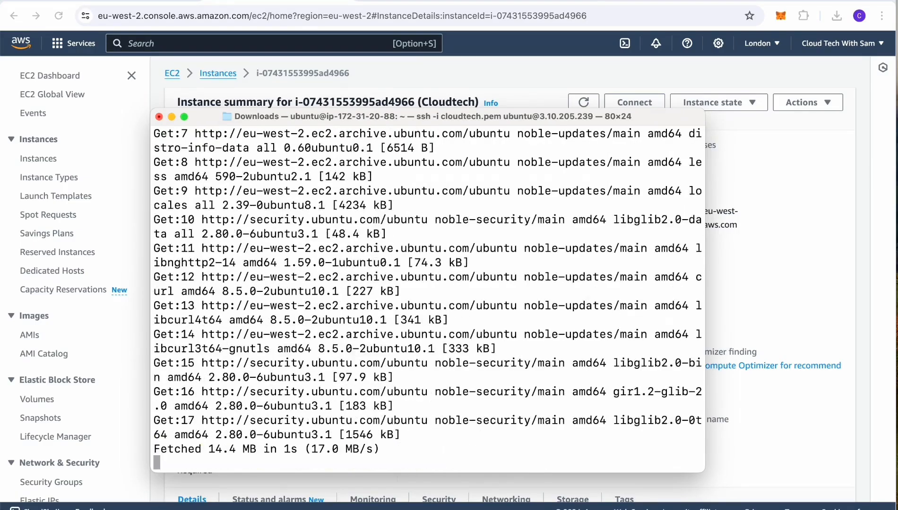